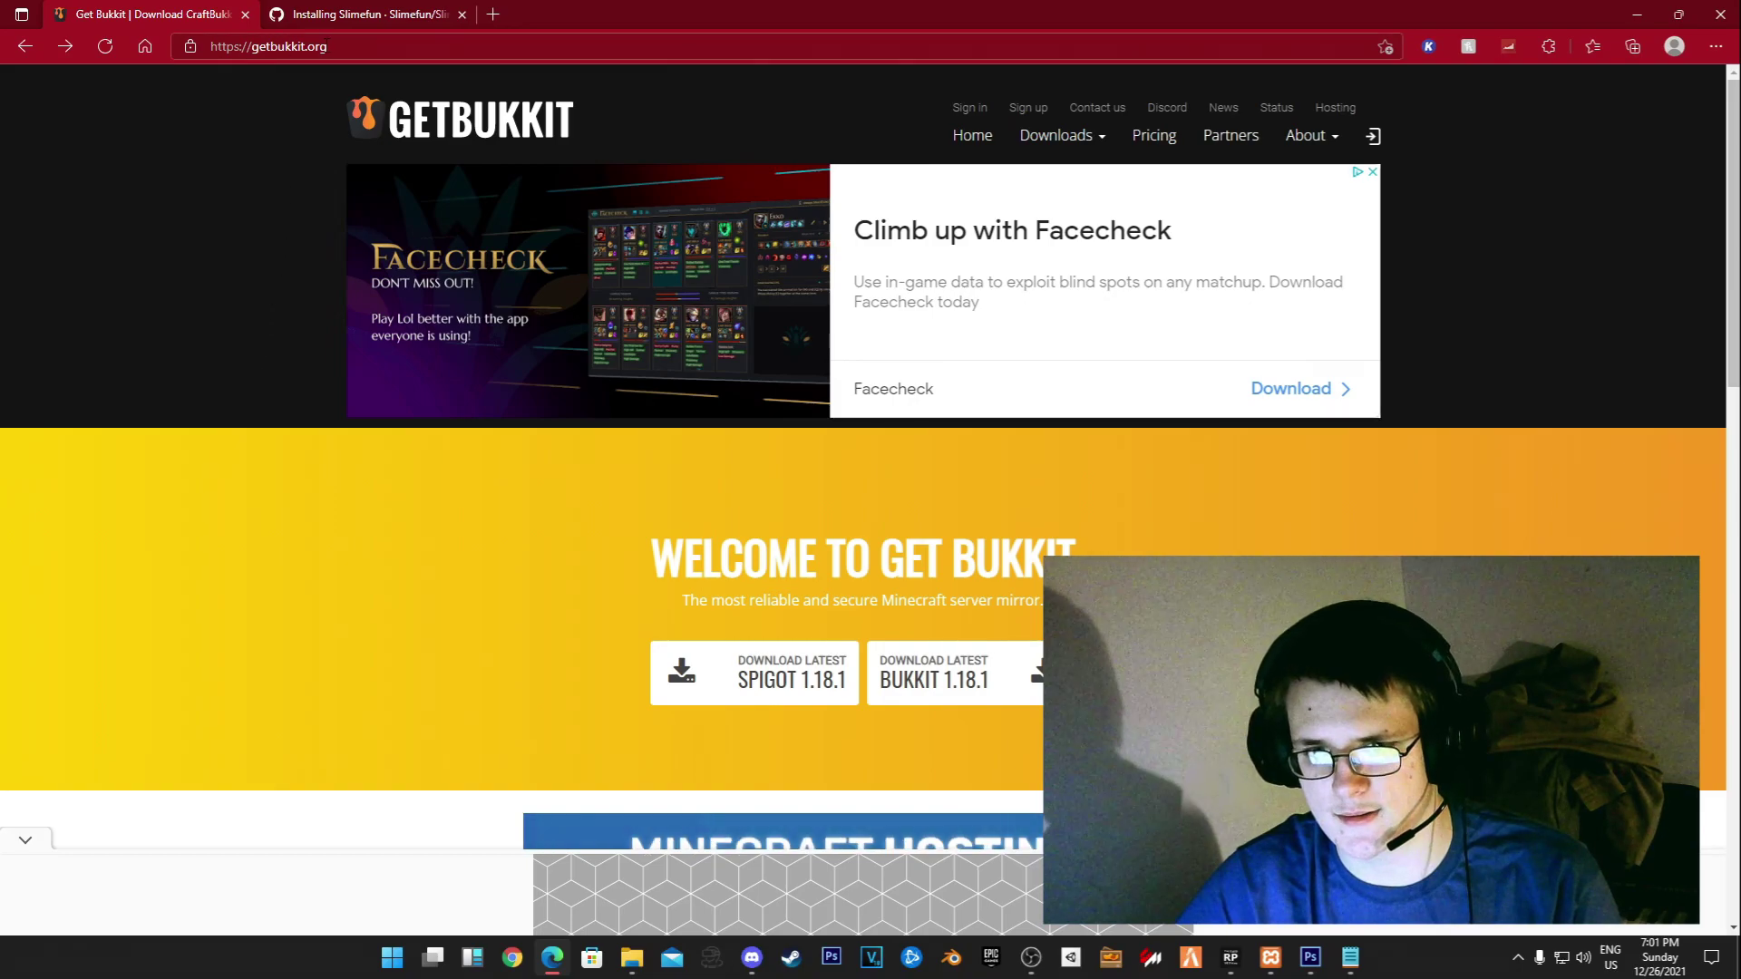
Download the latest Spigot 1.18.1 server jar from GetBukkit
click(760, 678)
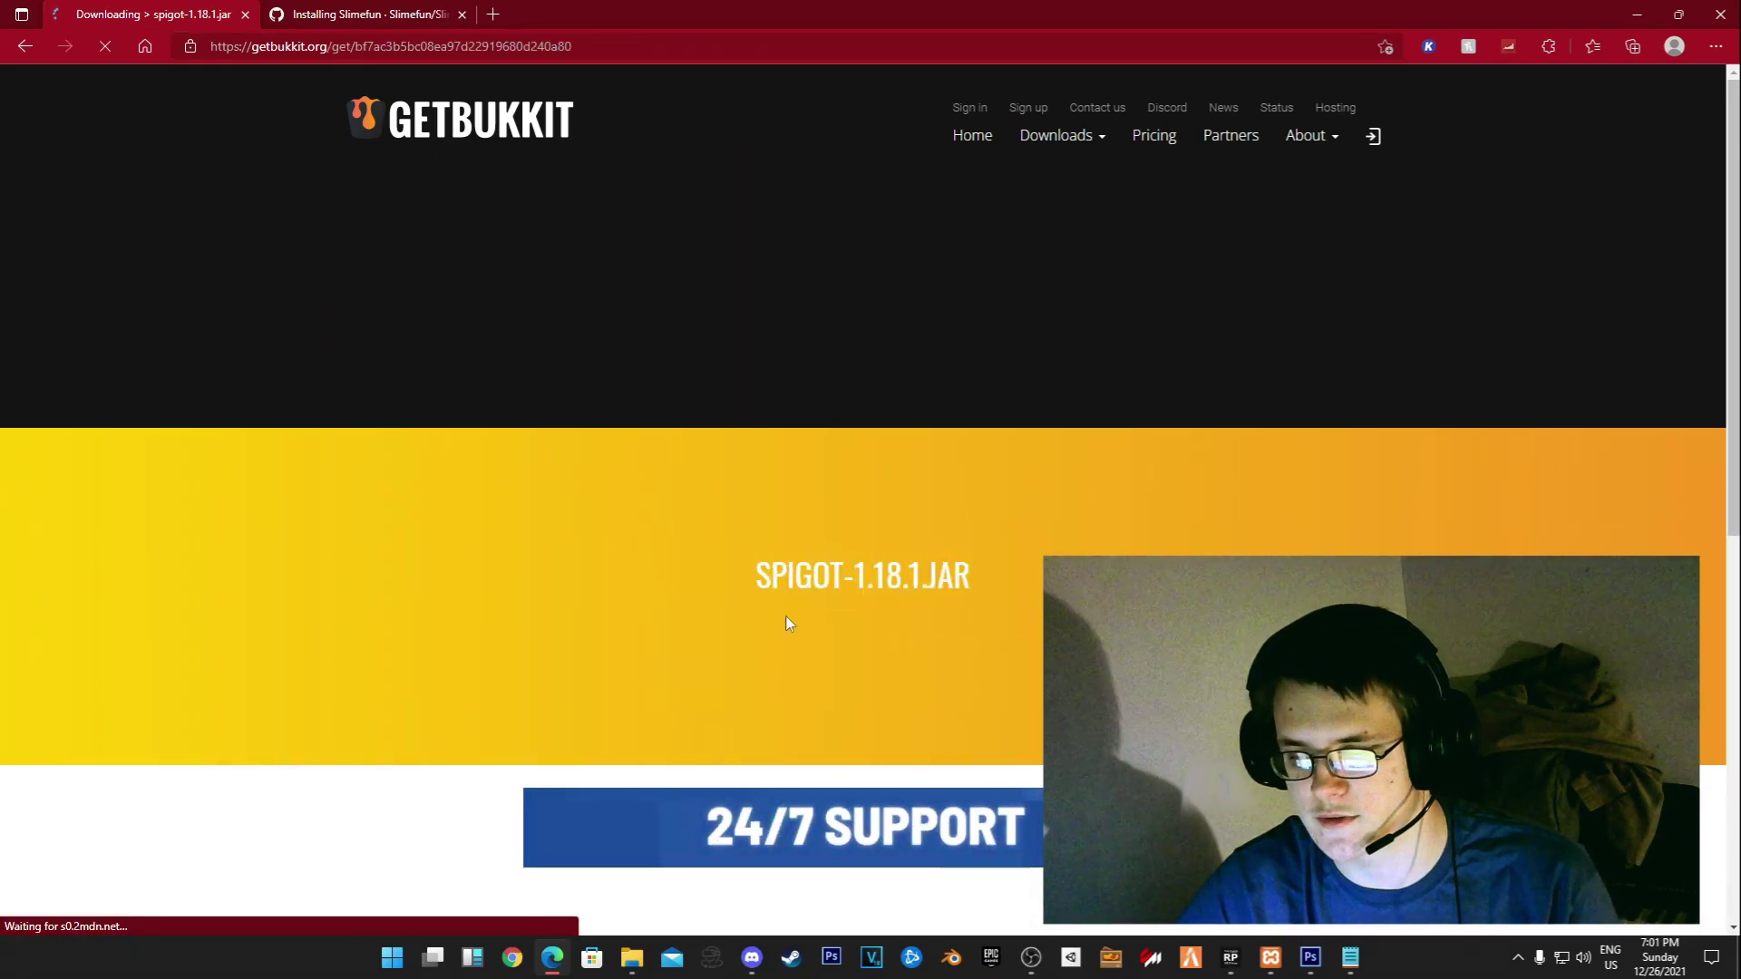
scroll(789, 624, down, 4)
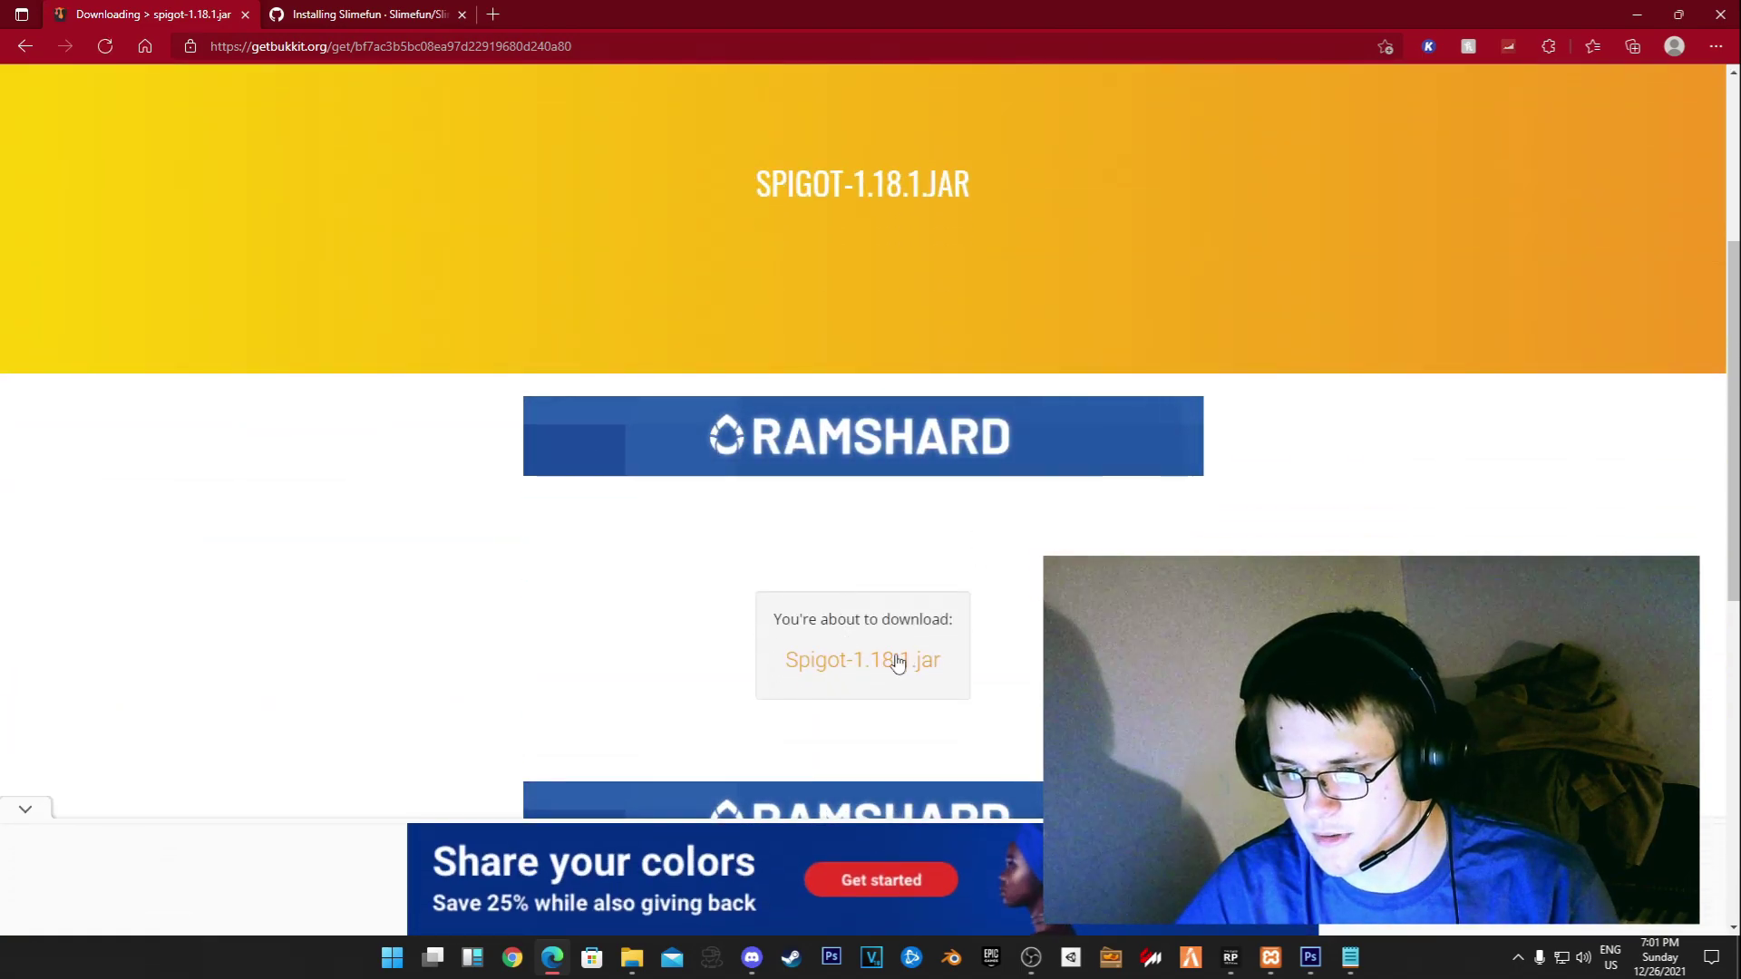
click(885, 661)
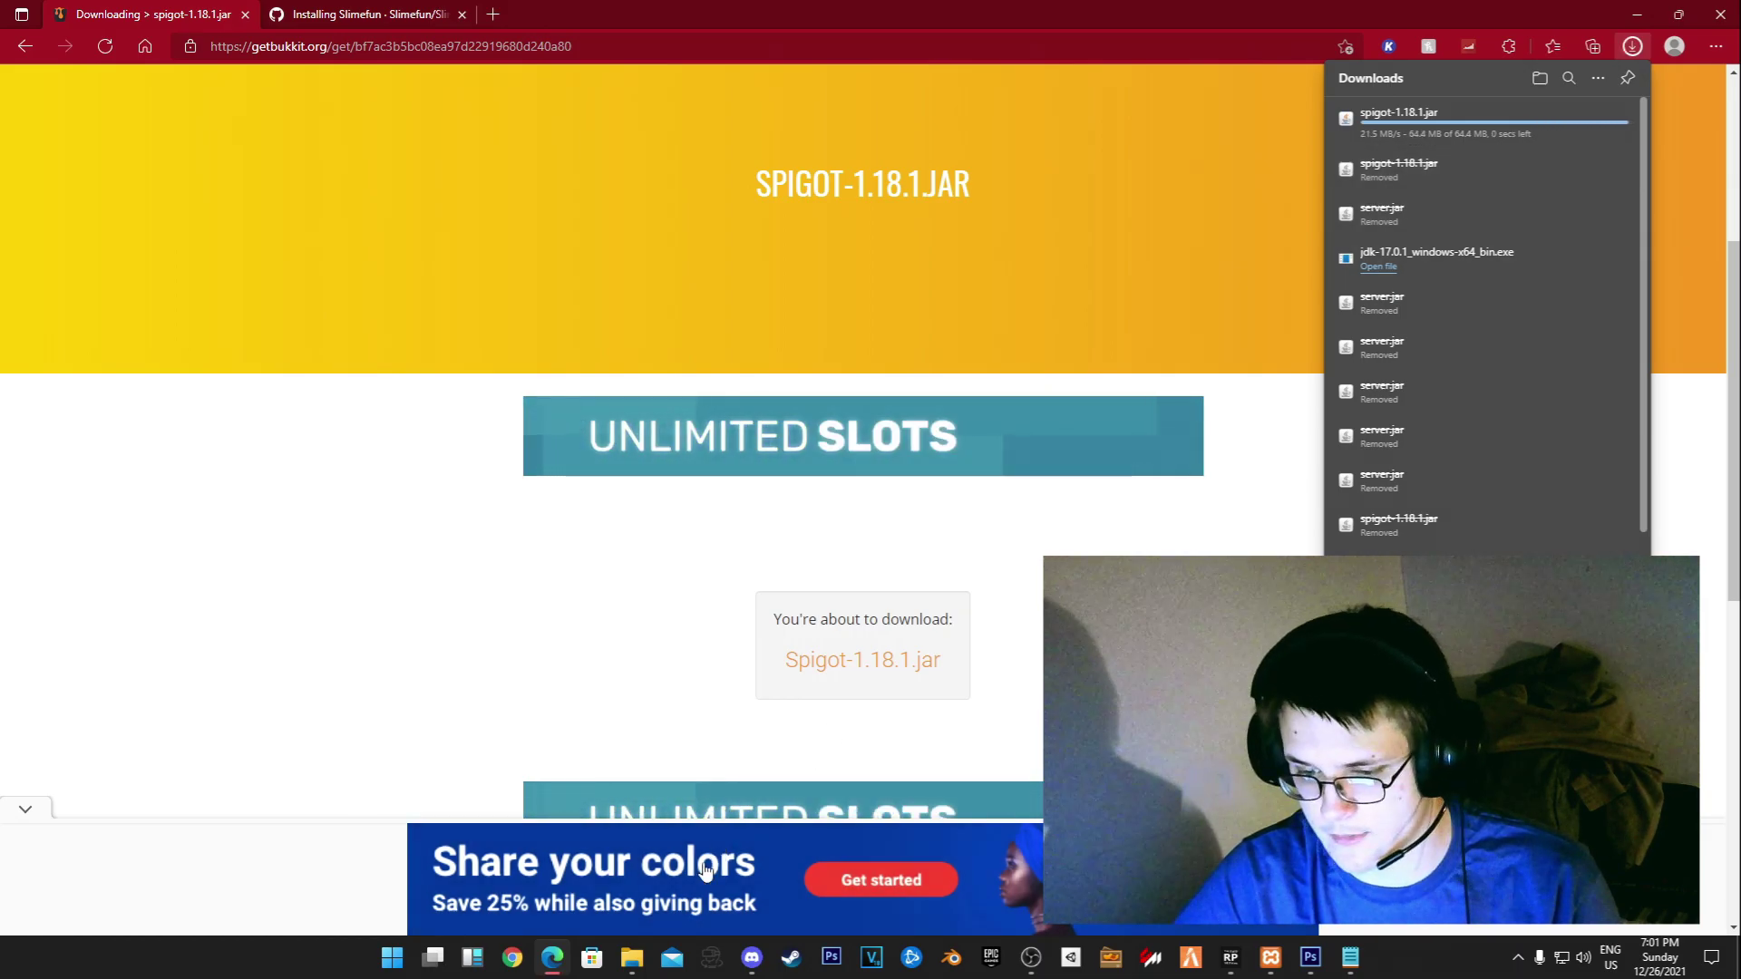
Switch to File Explorer and open the Slimefun folder inside Servers on the E: drive
click(630, 968)
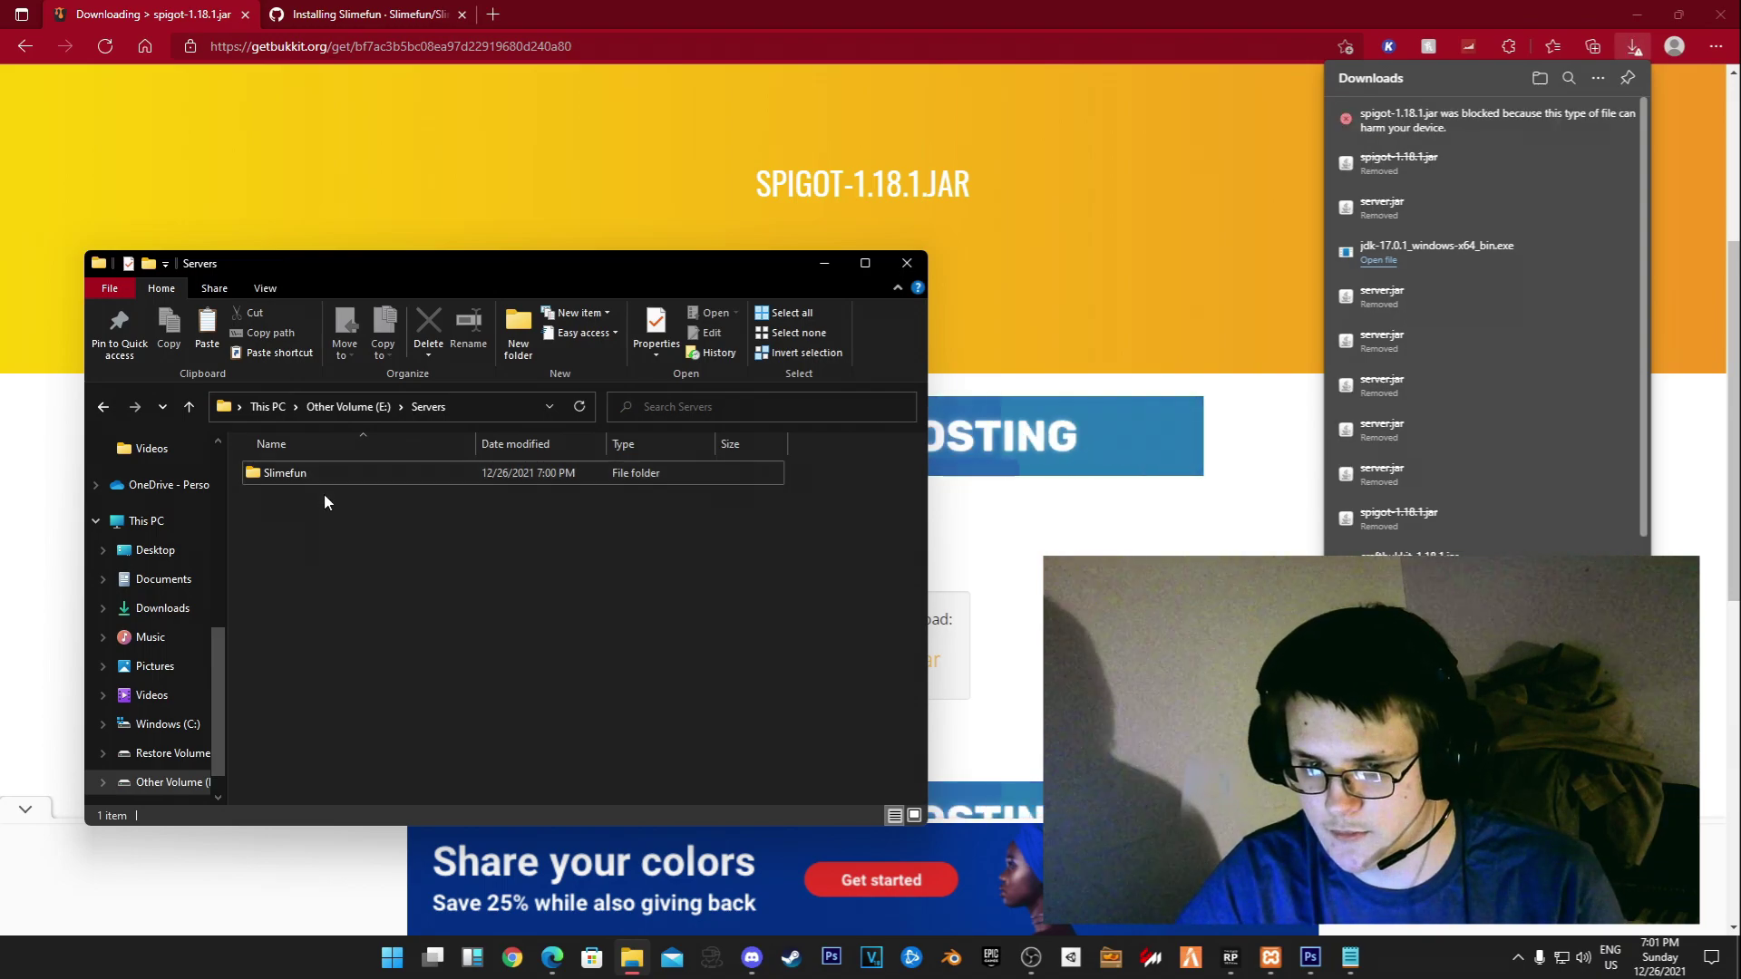
mouse_move(312, 477)
mouse_down()
mouse_move(291, 519)
mouse_move(306, 503)
mouse_move(291, 468)
mouse_move(319, 491)
mouse_up()
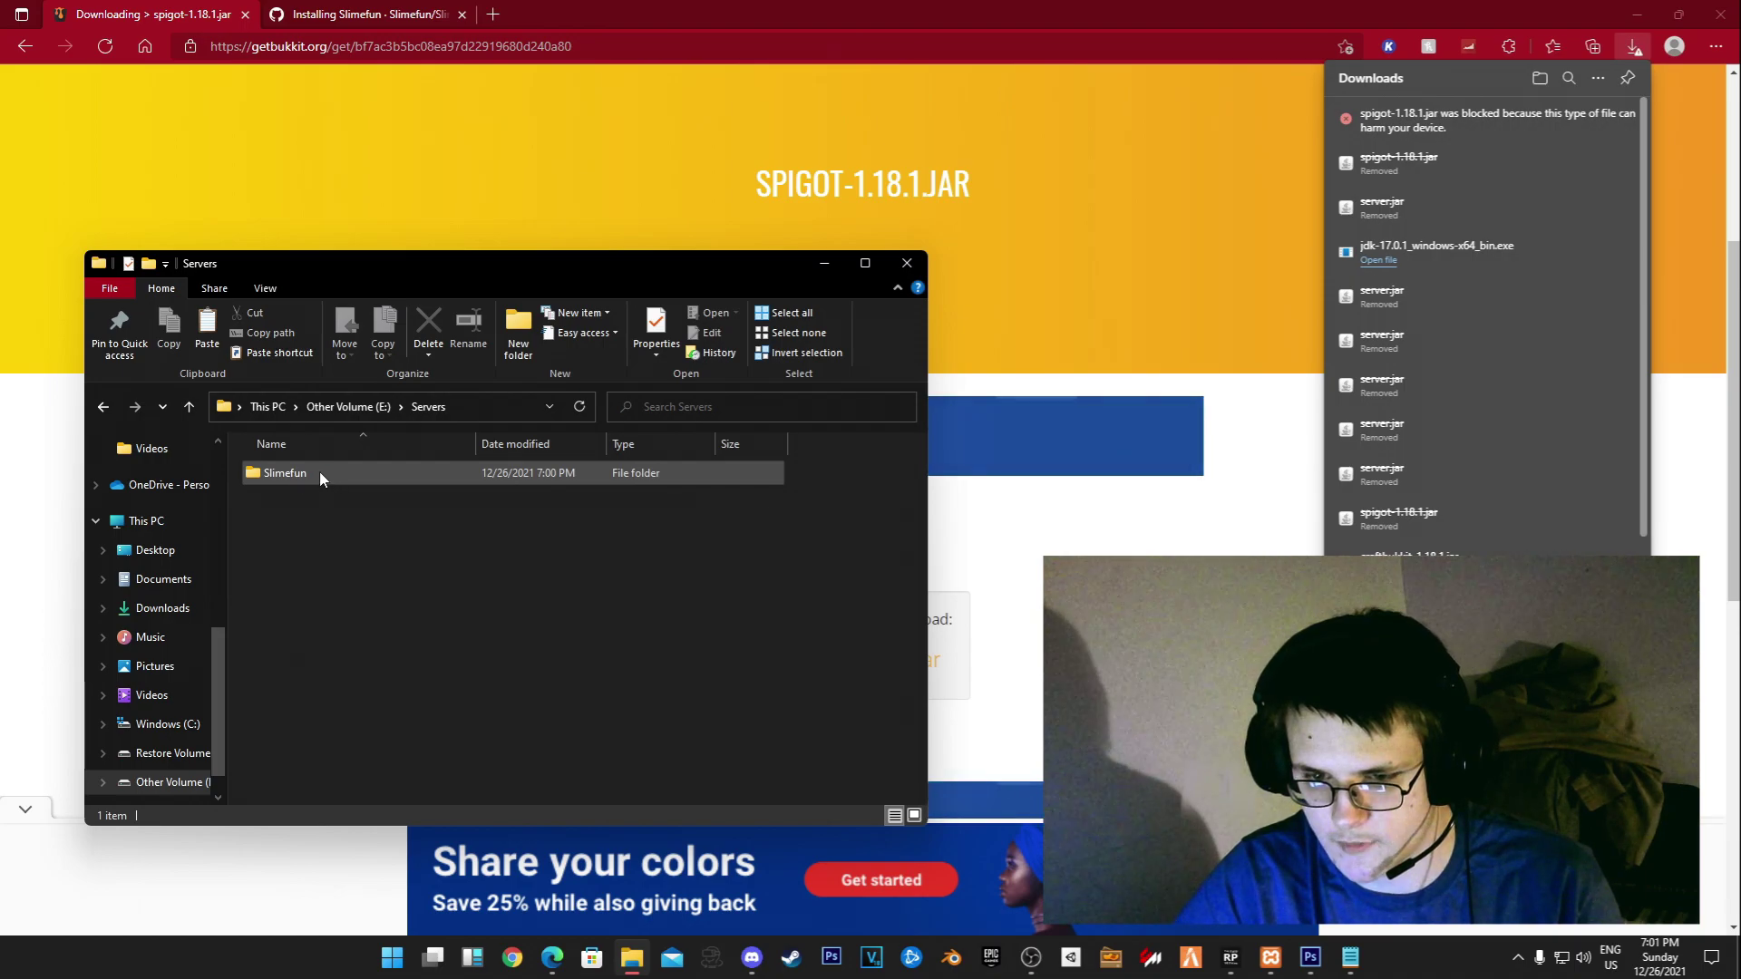
double_click(320, 471)
Keep the blocked spigot-1.18.1.jar download and move the file from Downloads into the Slimefun folder
click(1616, 119)
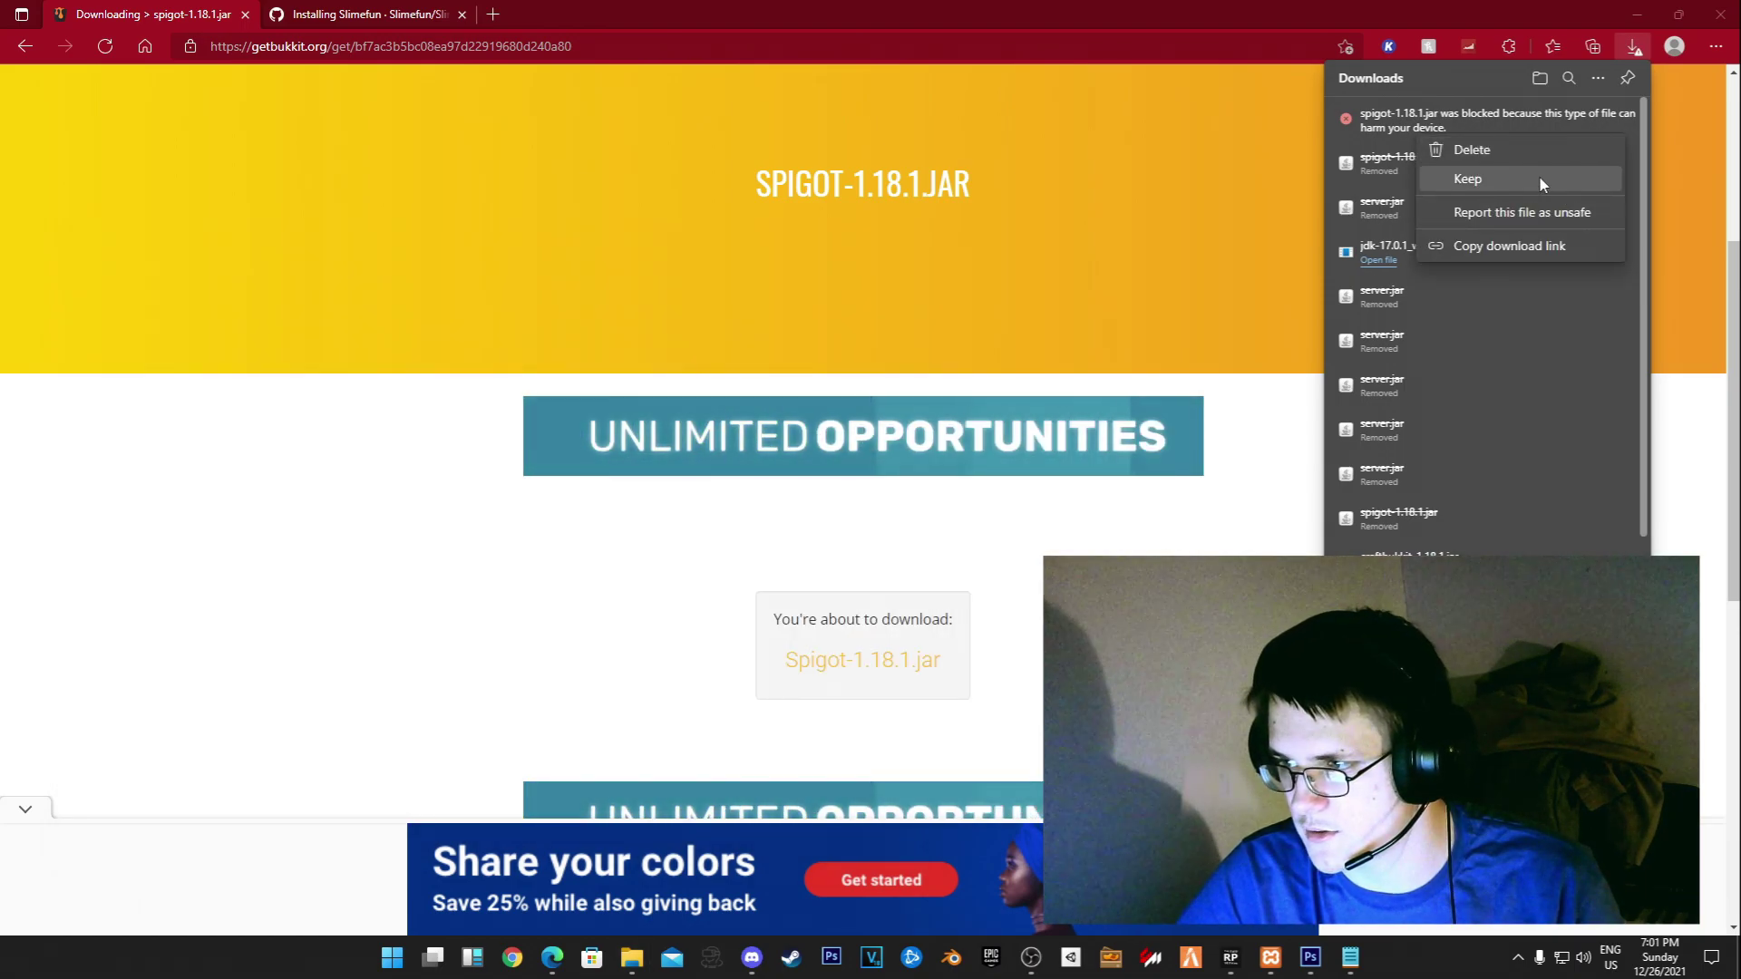
click(1538, 180)
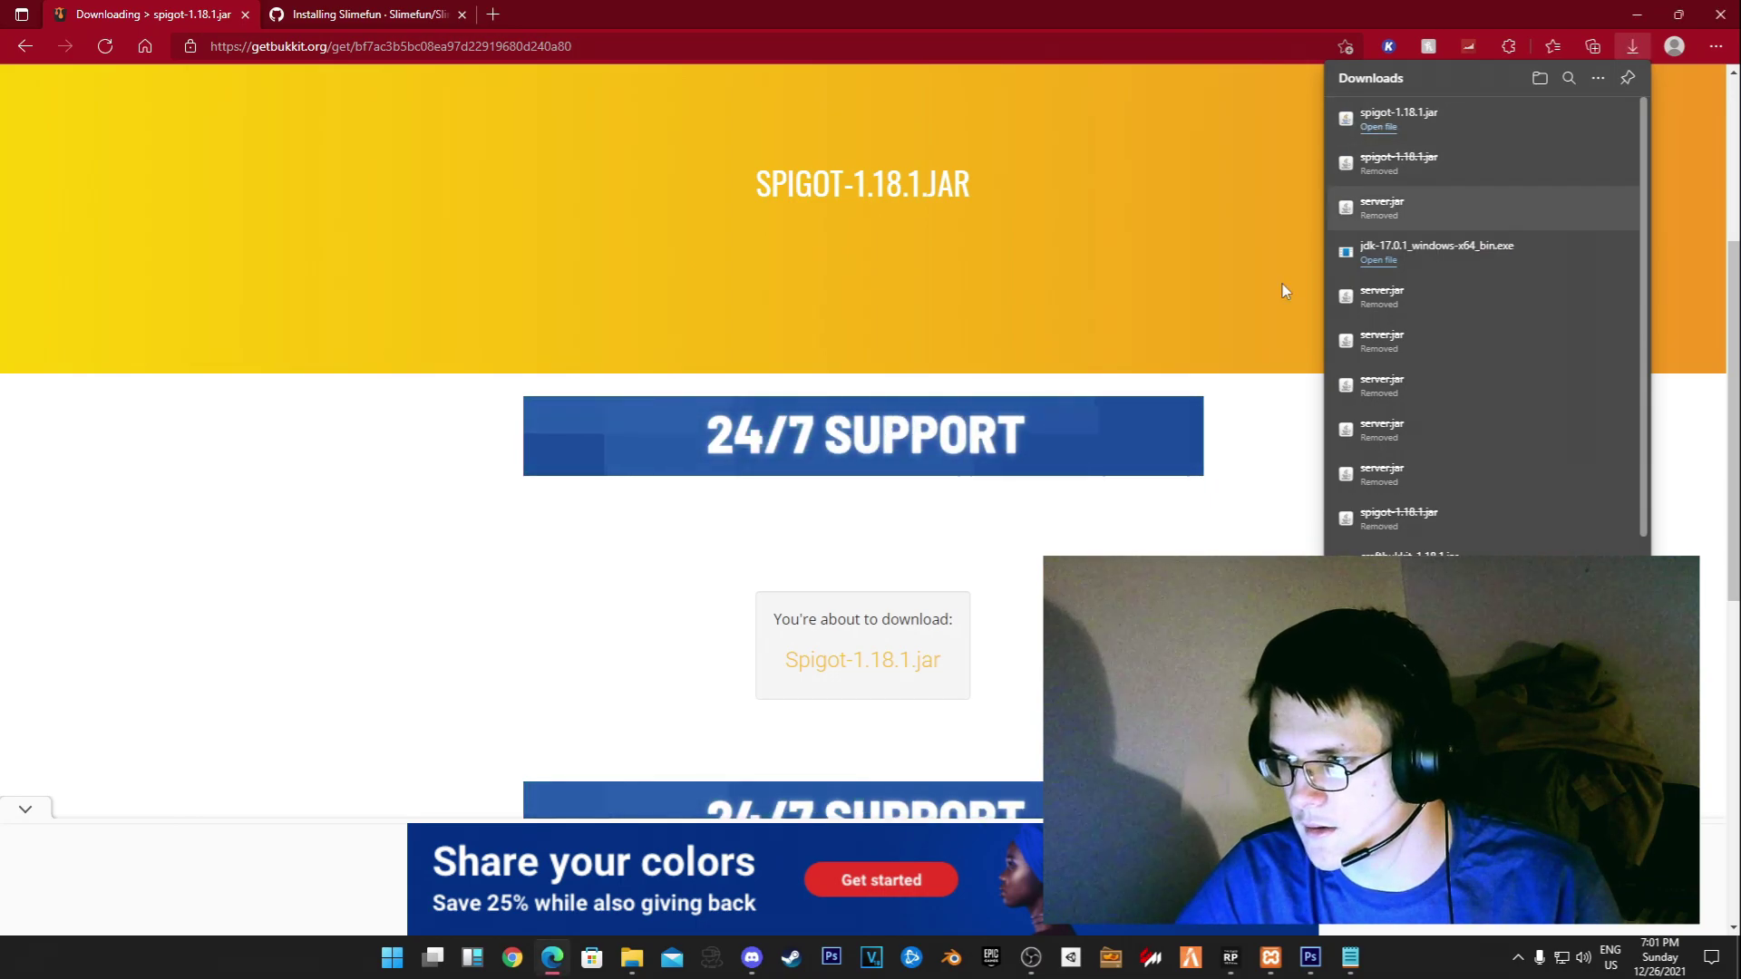
click(632, 956)
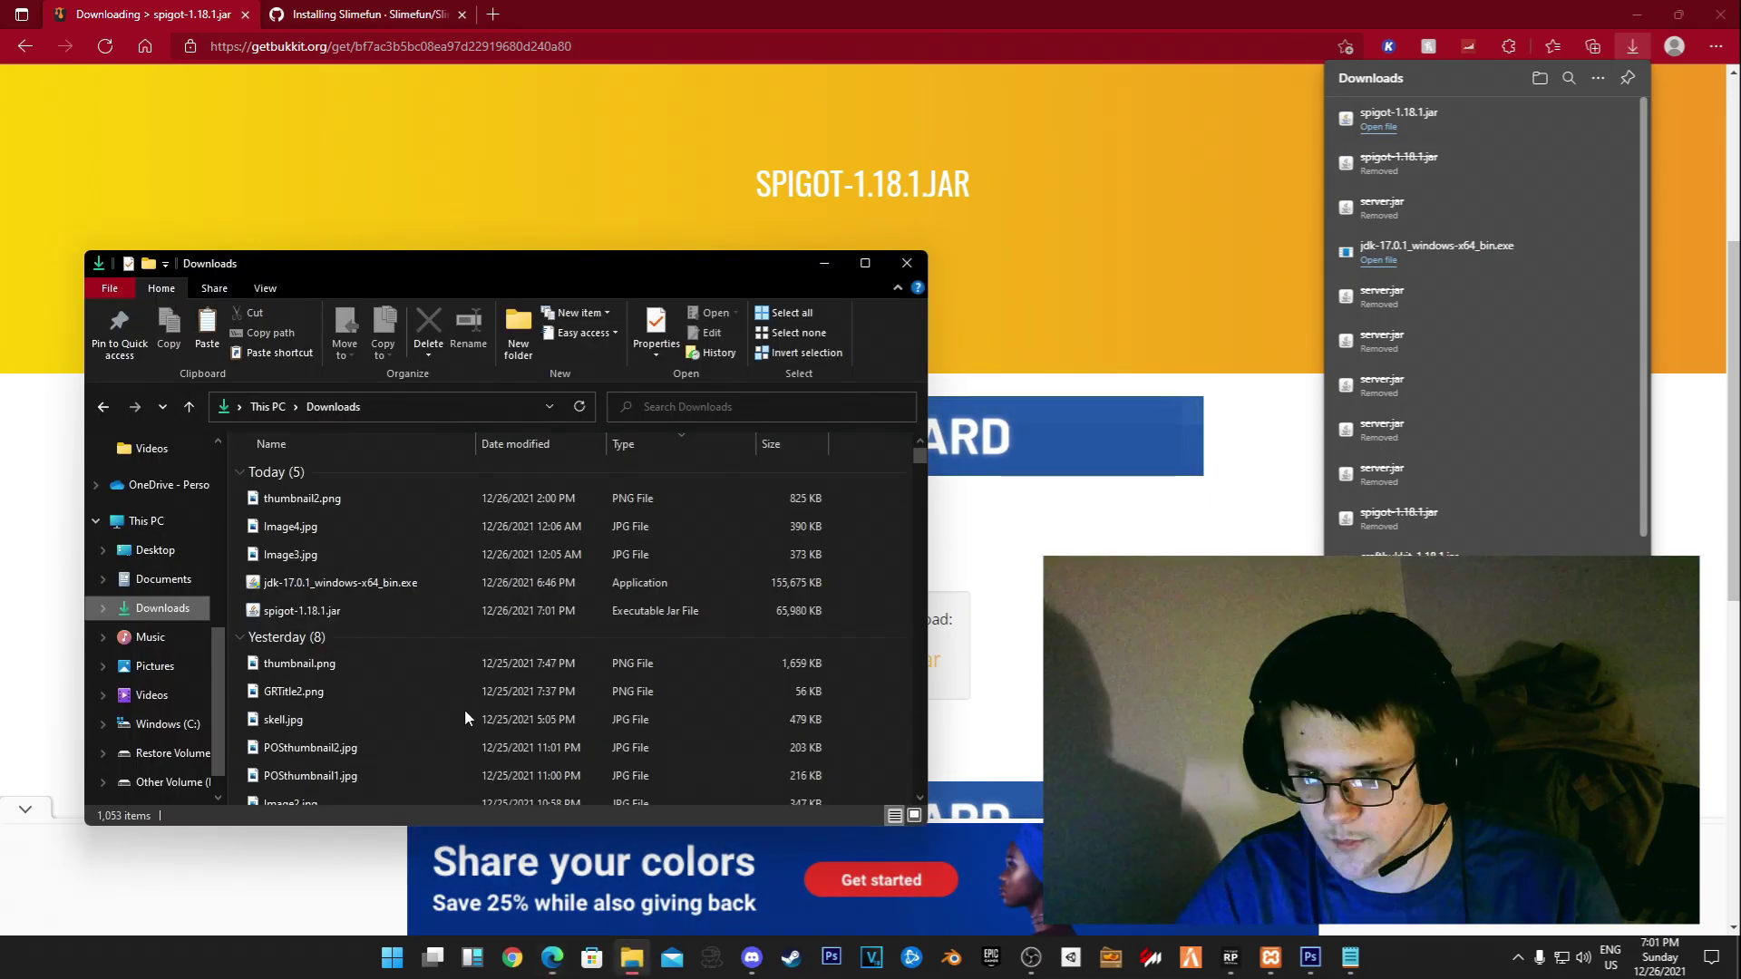
right_click(324, 608)
click(361, 483)
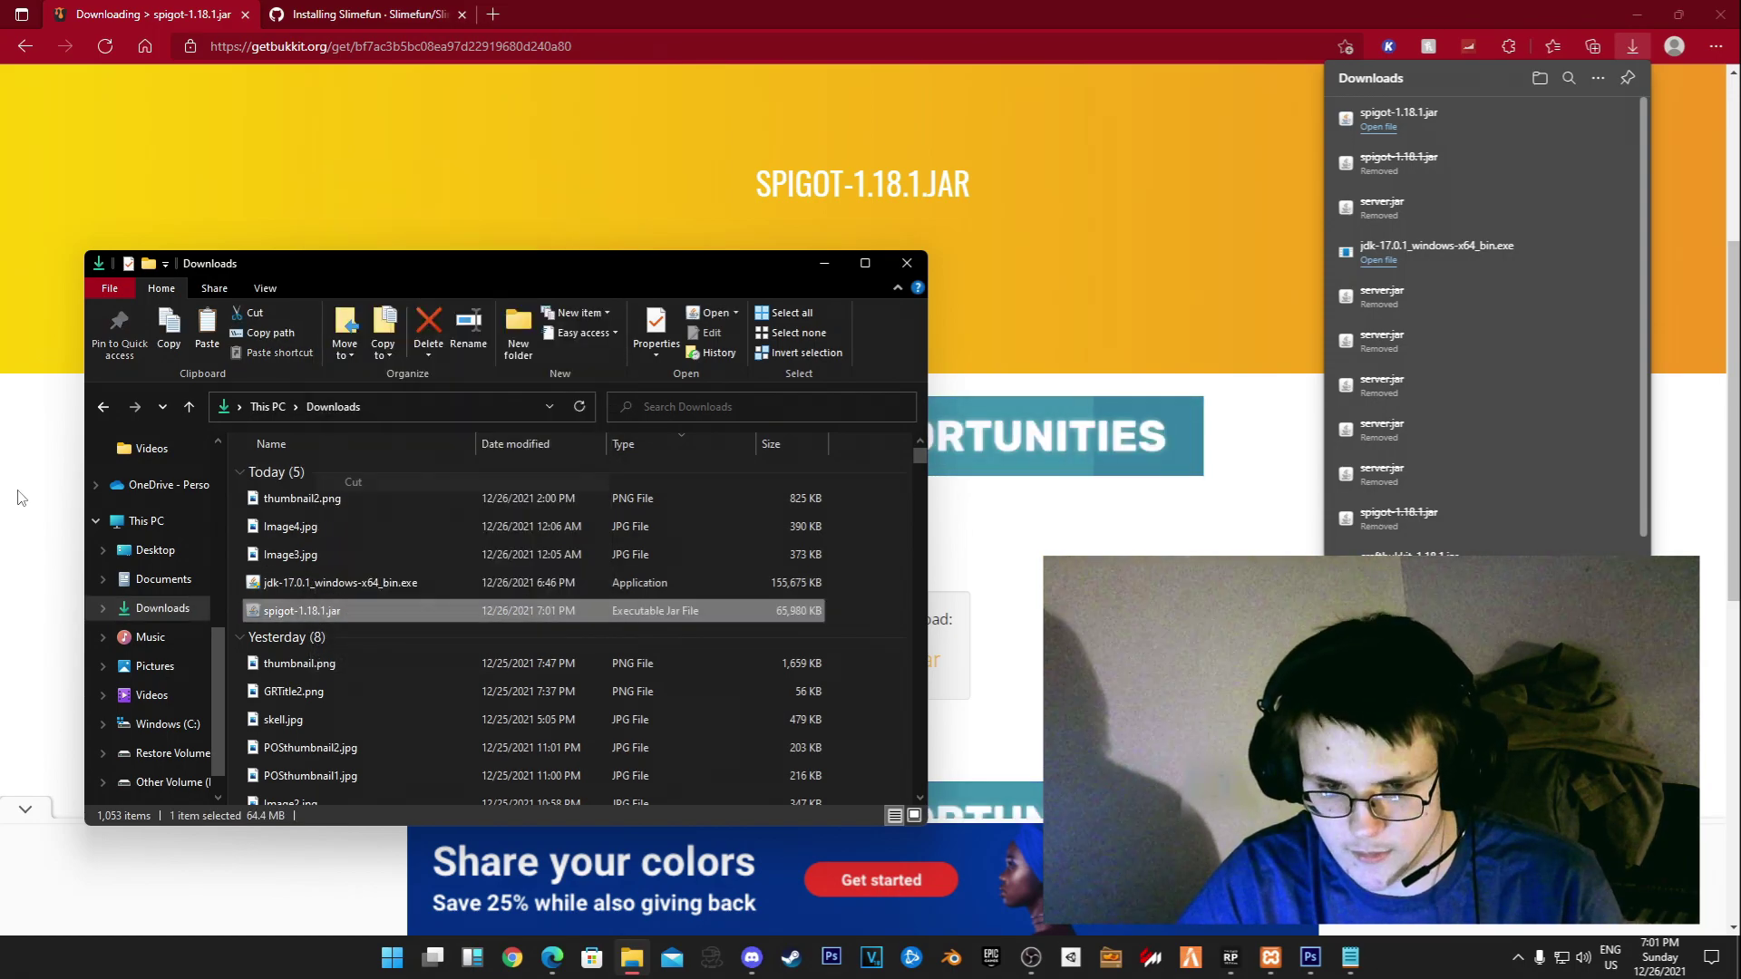
click(104, 408)
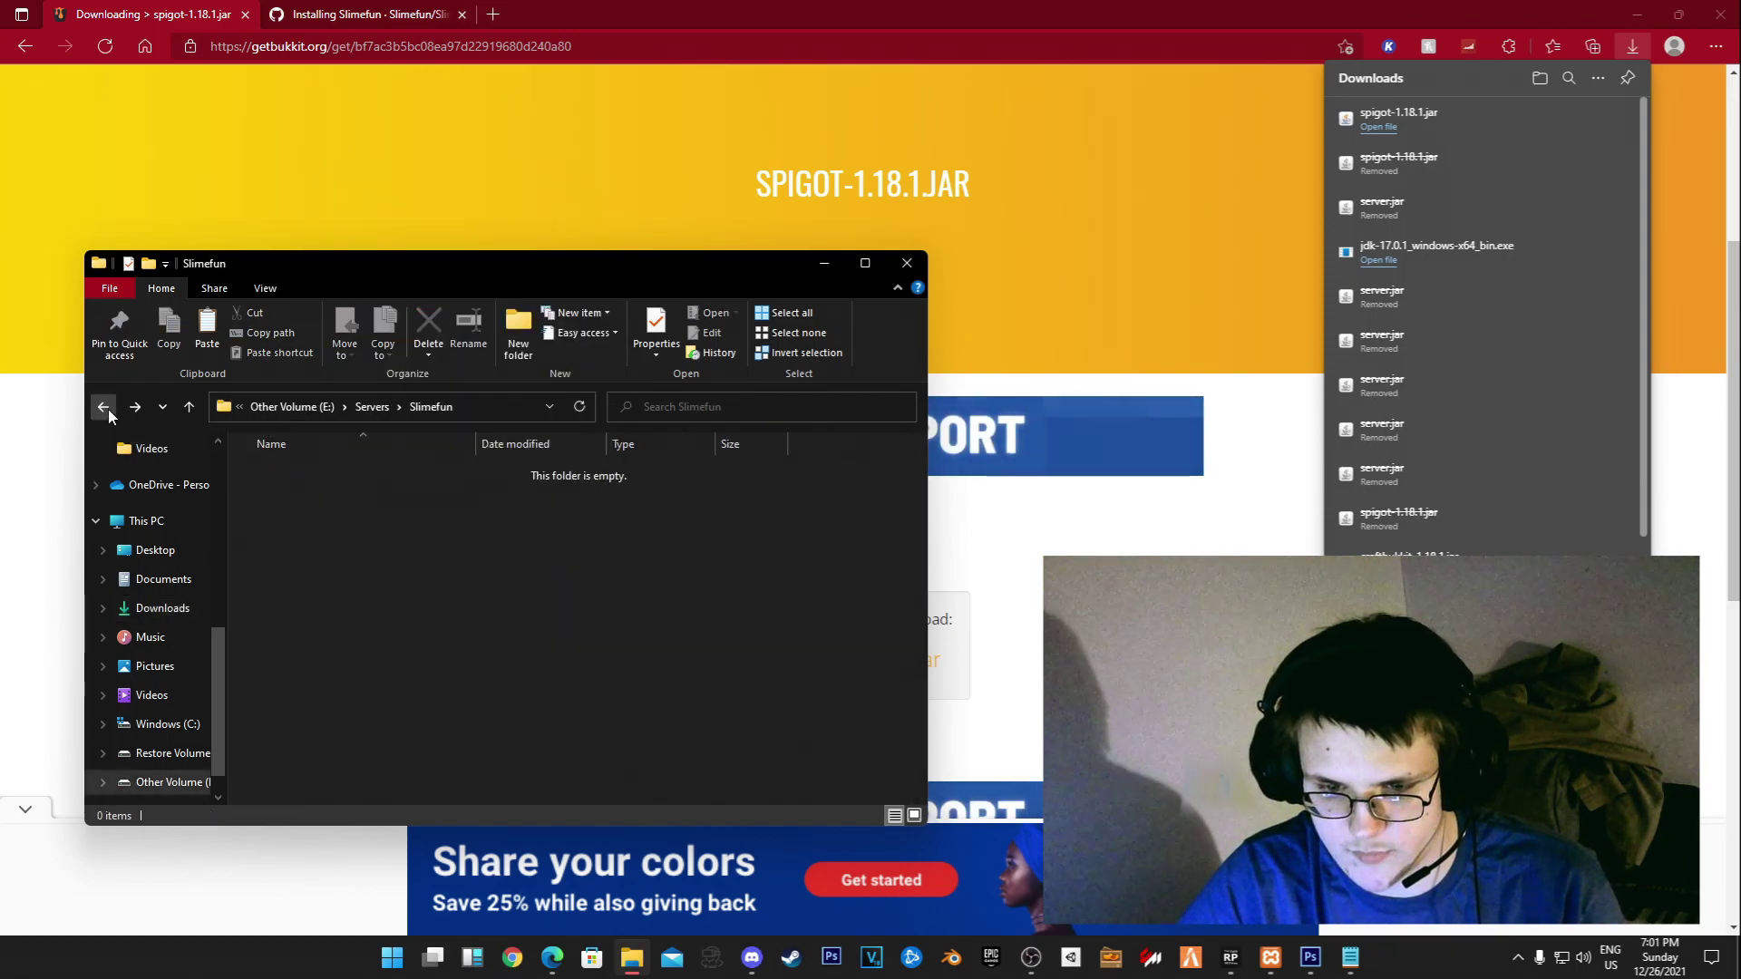
right_click(408, 595)
click(407, 715)
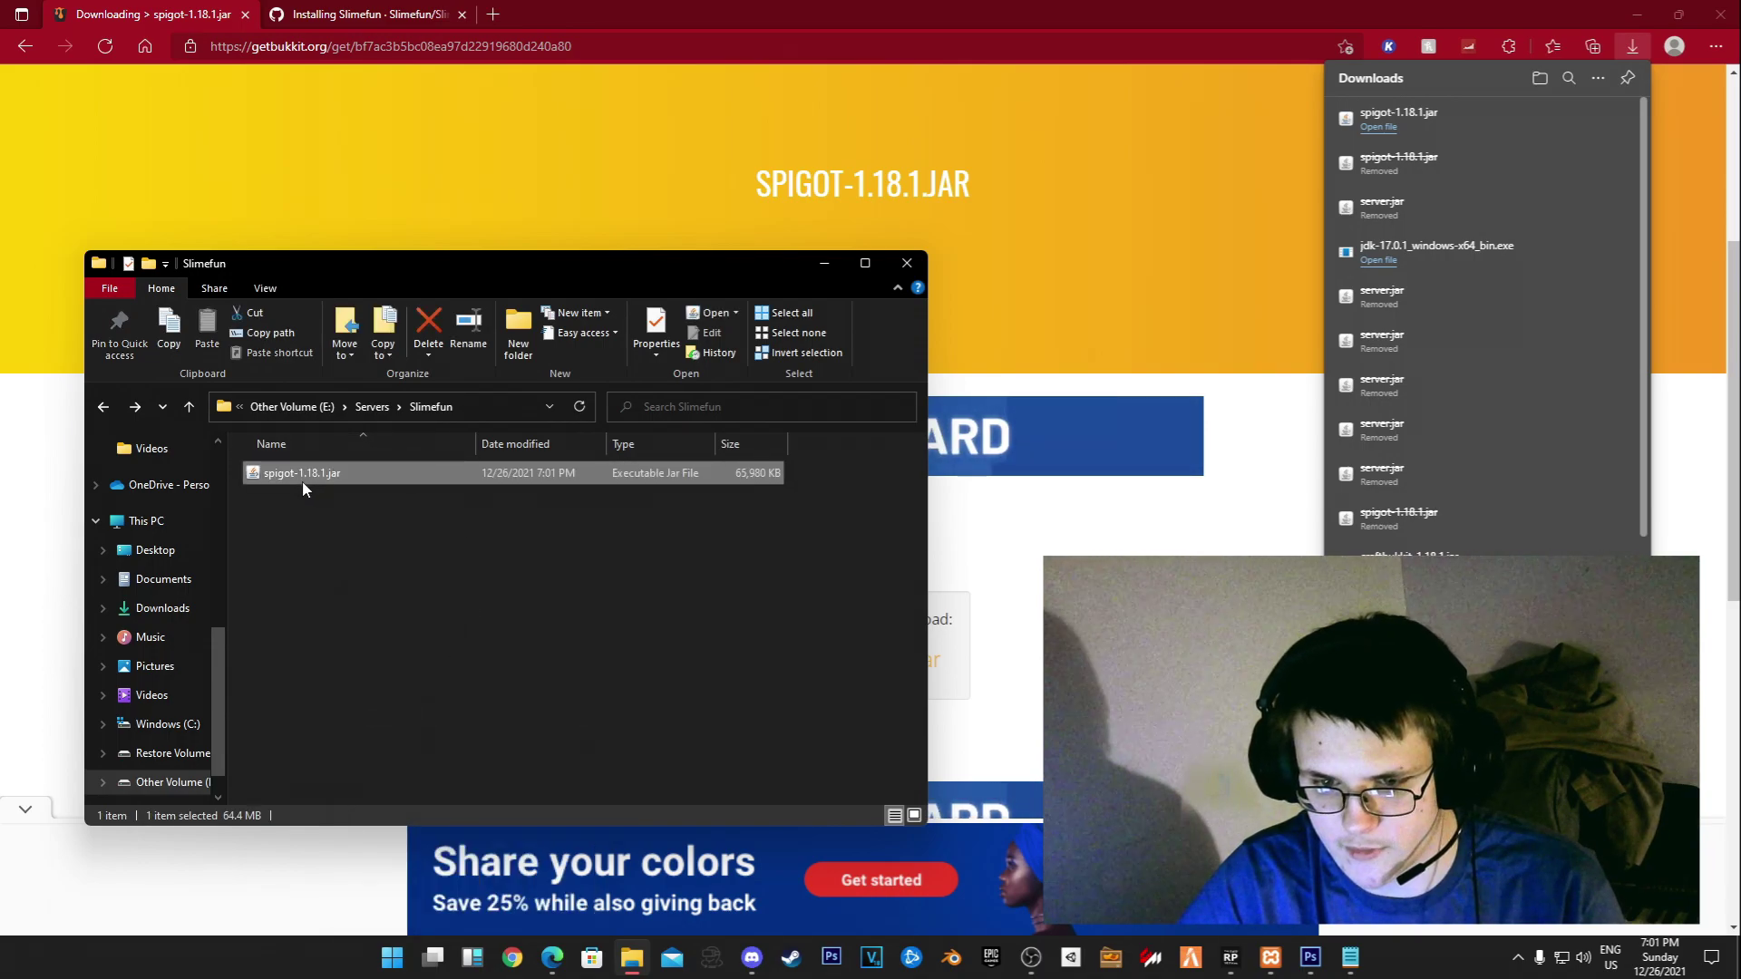
Create a text document in the Slimefun folder, name it start.bat and accept the extension change
mouse_move(557, 780)
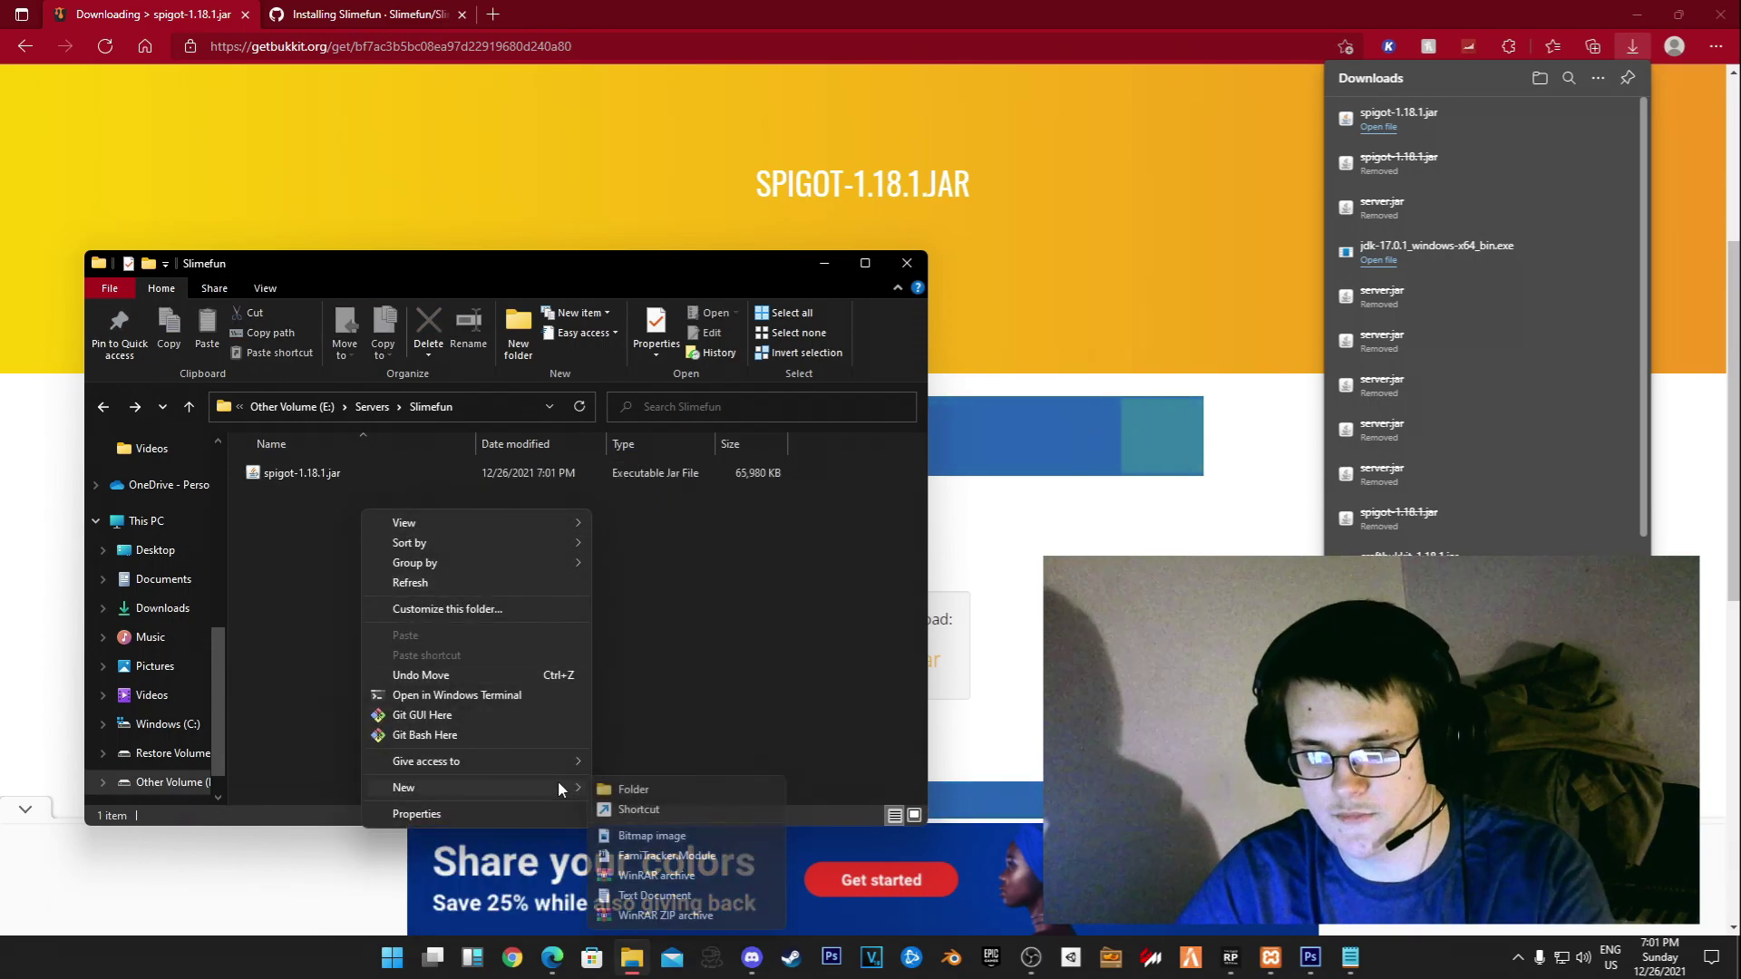
click(646, 893)
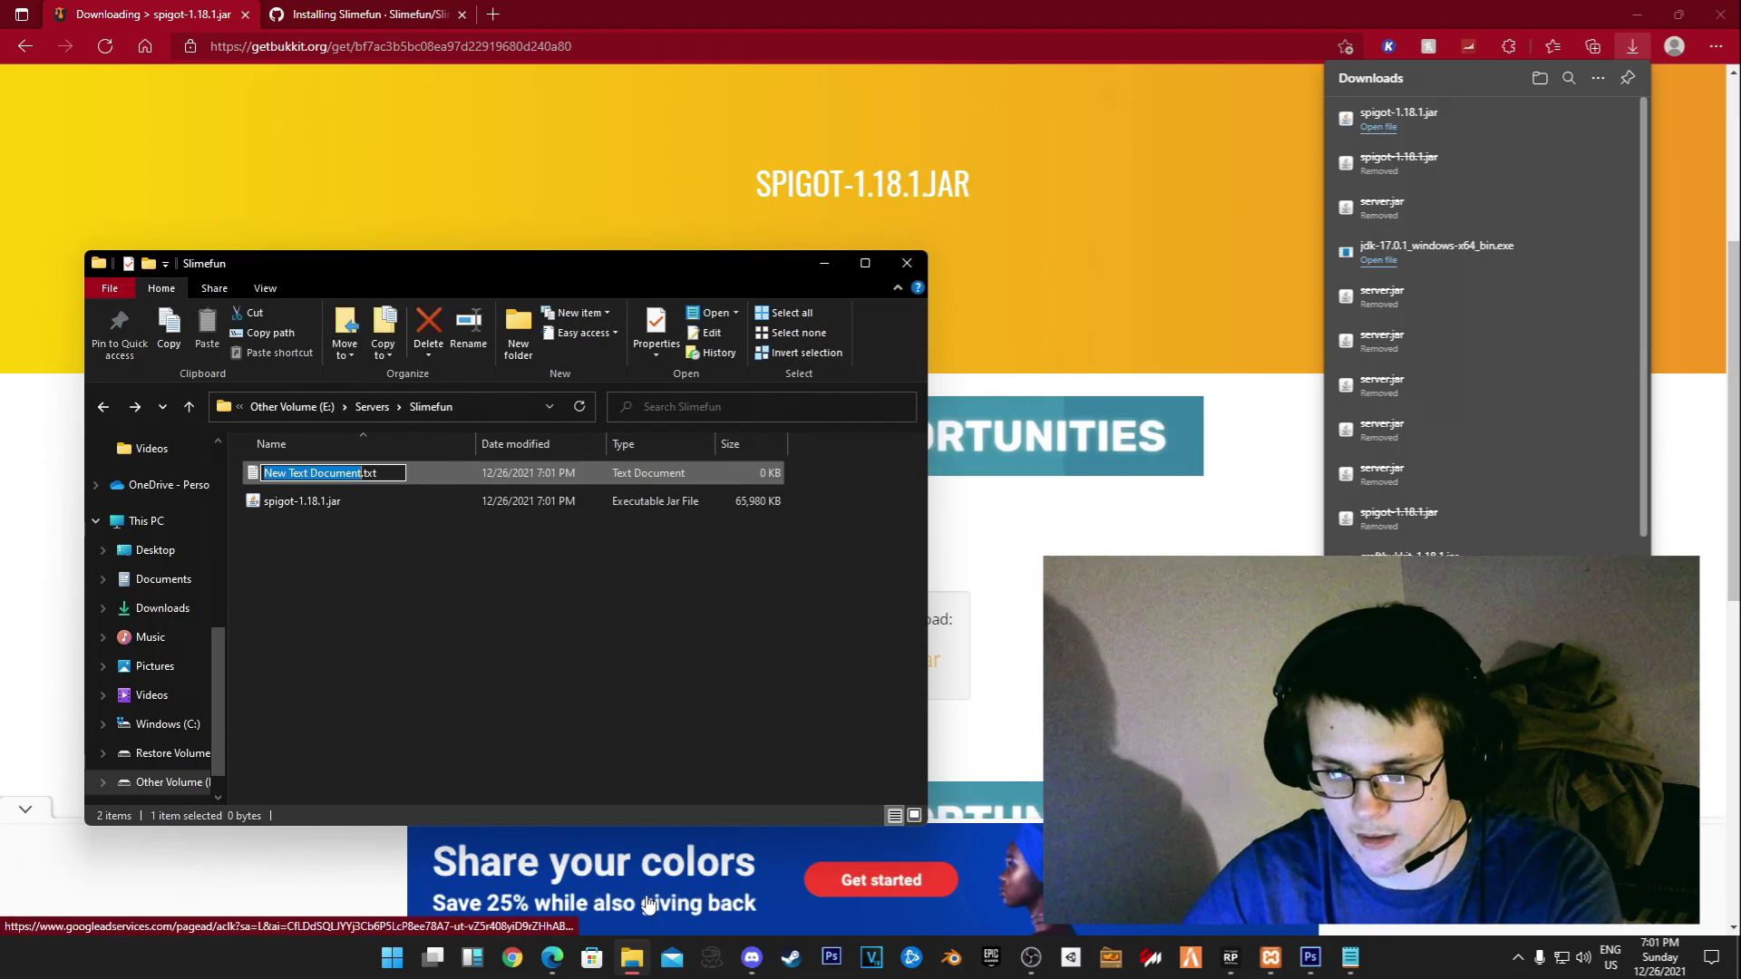
text(start)
key(End)
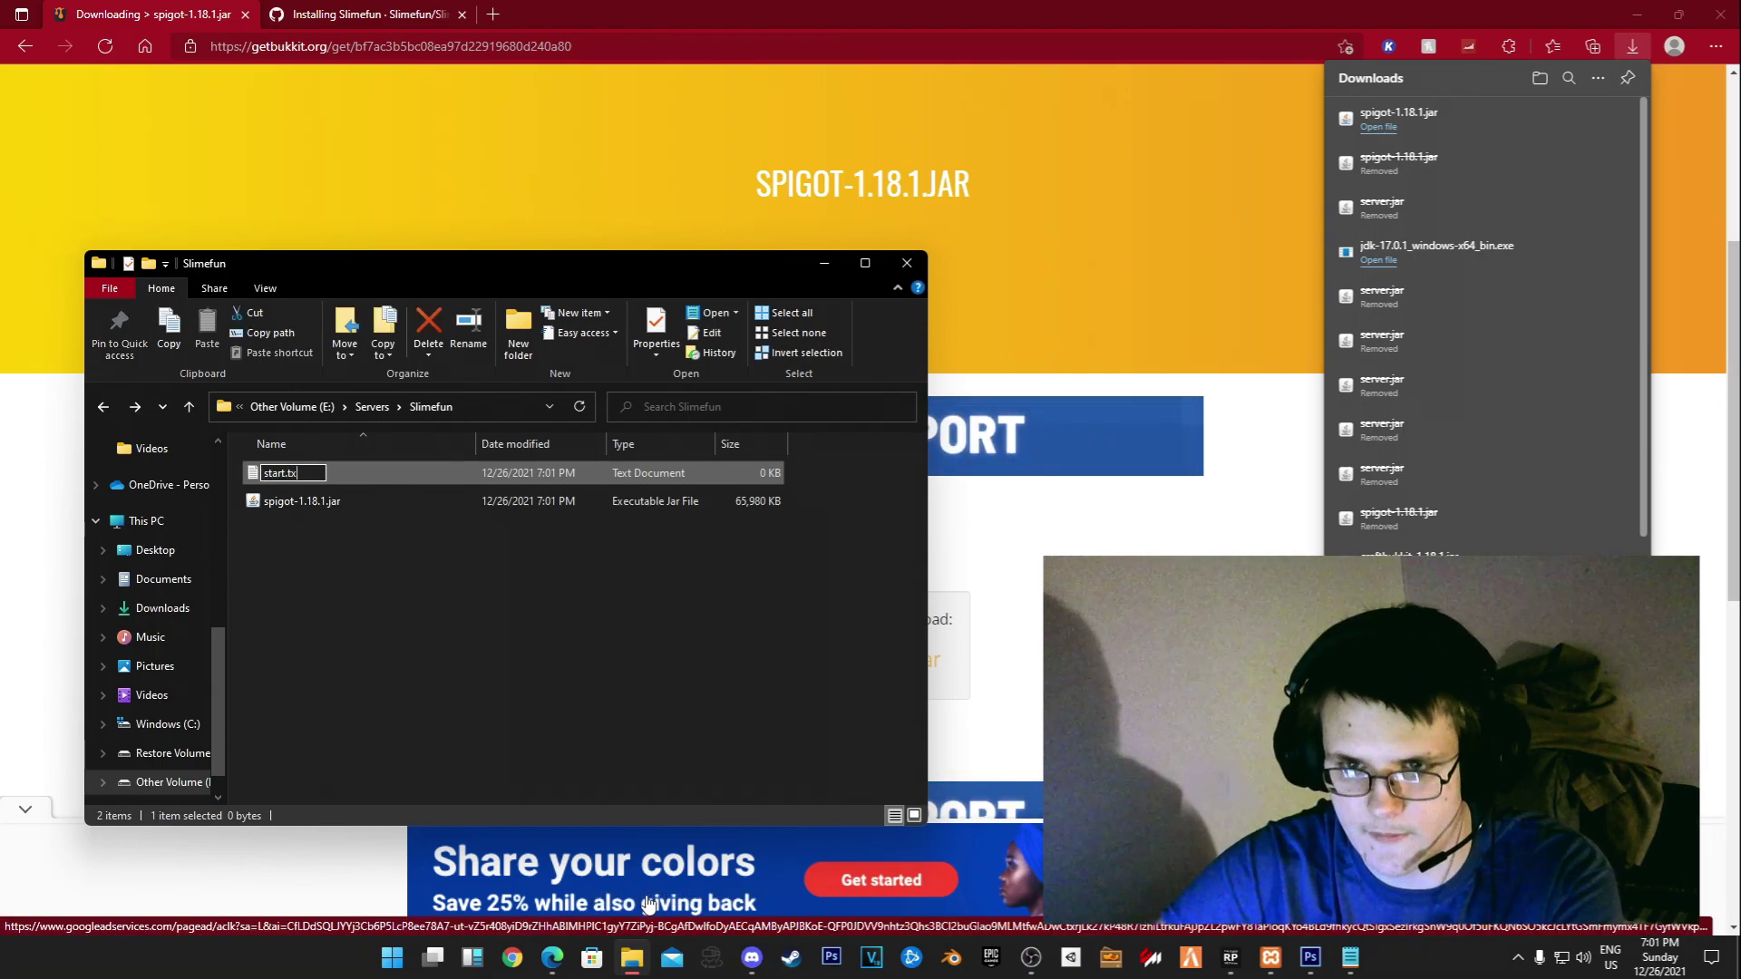
key(BackSpace)
key(BackSpace)
text(bat)
key(Return)
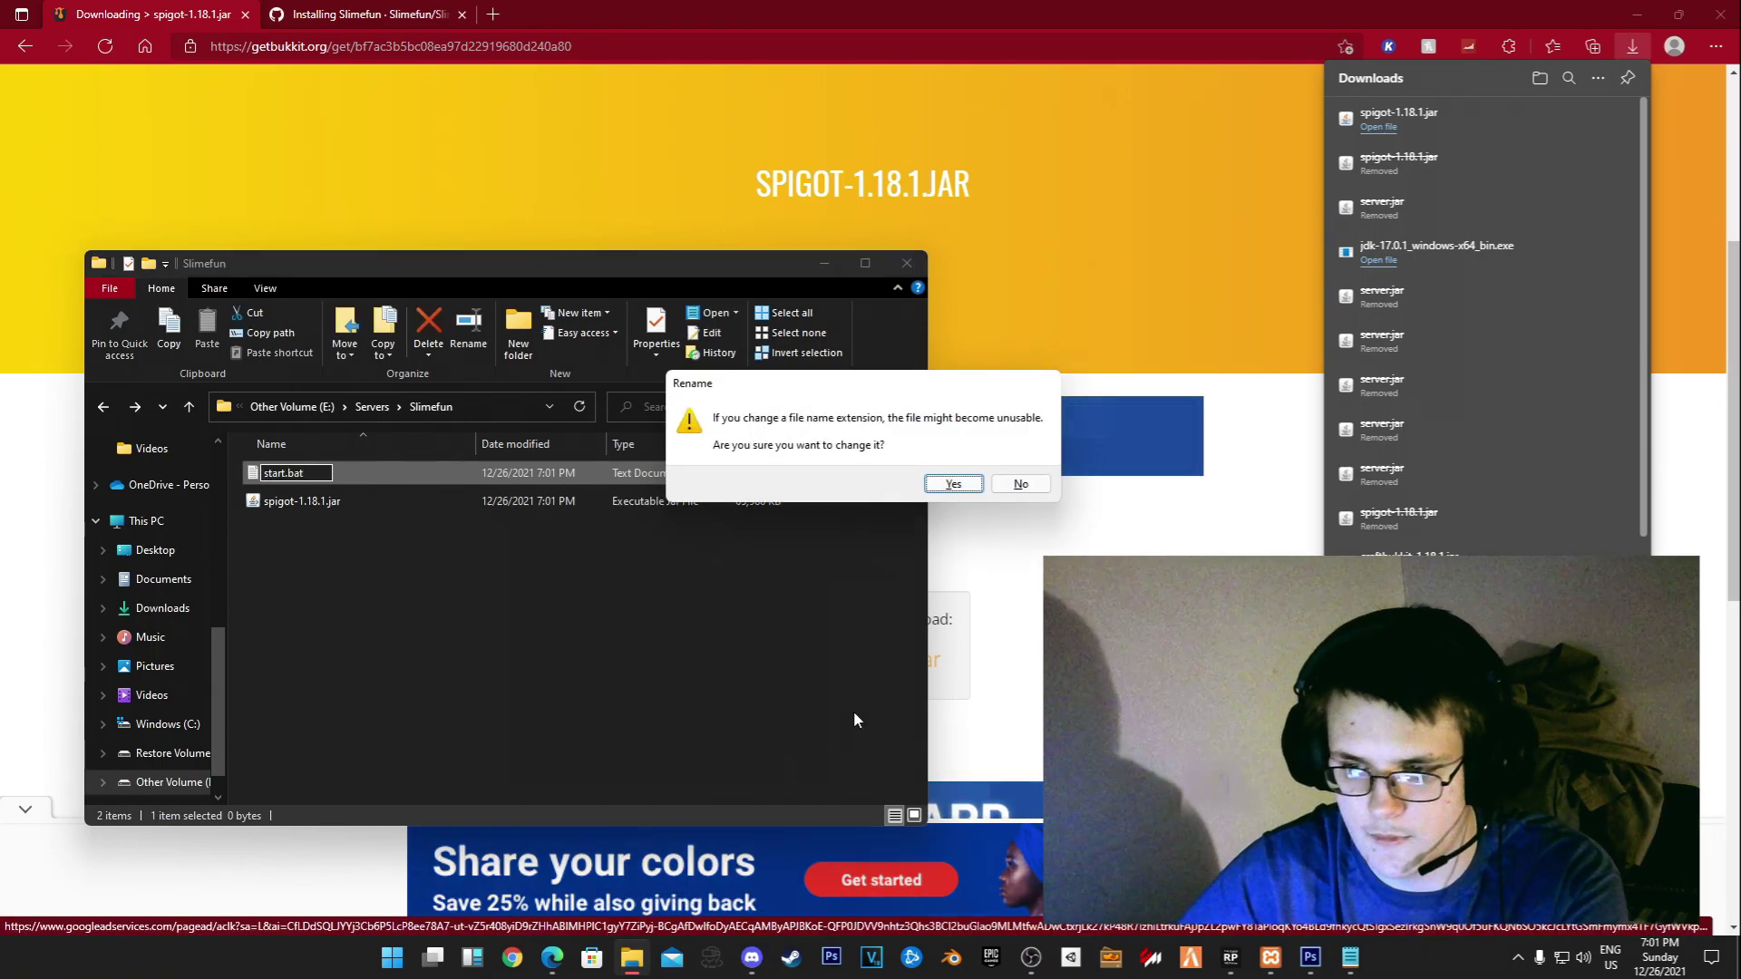
key(Return)
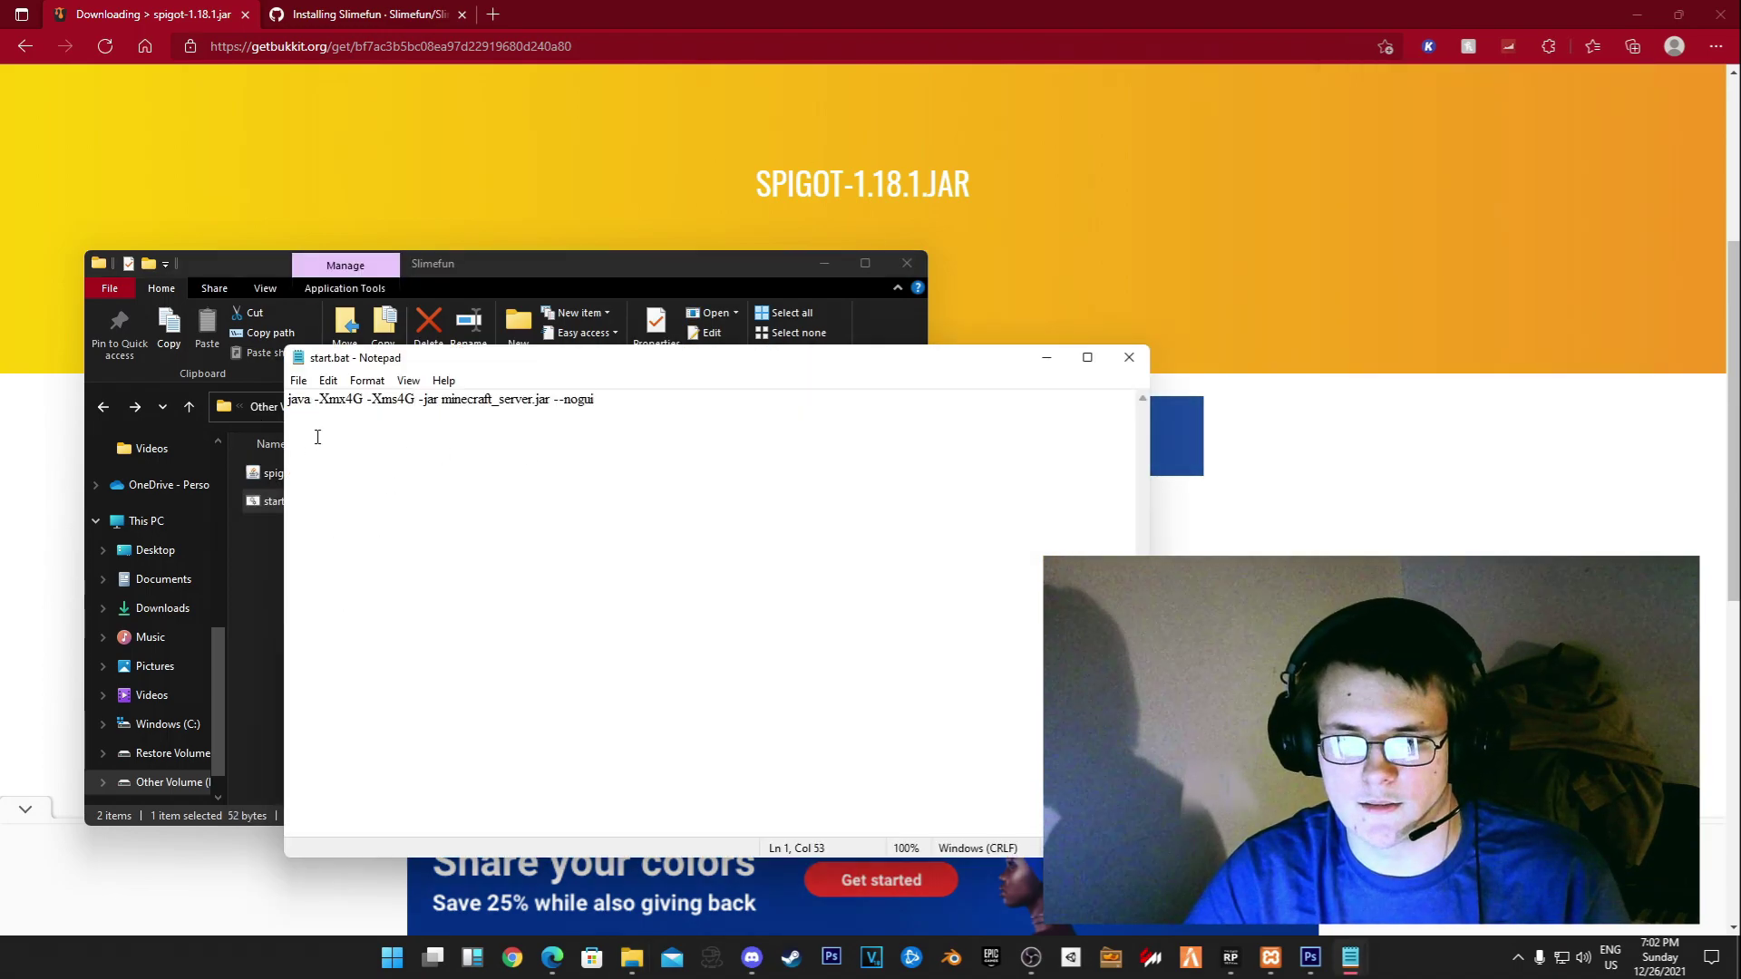
Make the start.bat launch line read "java -Xmx1G -Xms1G -jar spigot-1.18.1.jar --nogui", then save and close the file
drag(431, 360, 626, 380)
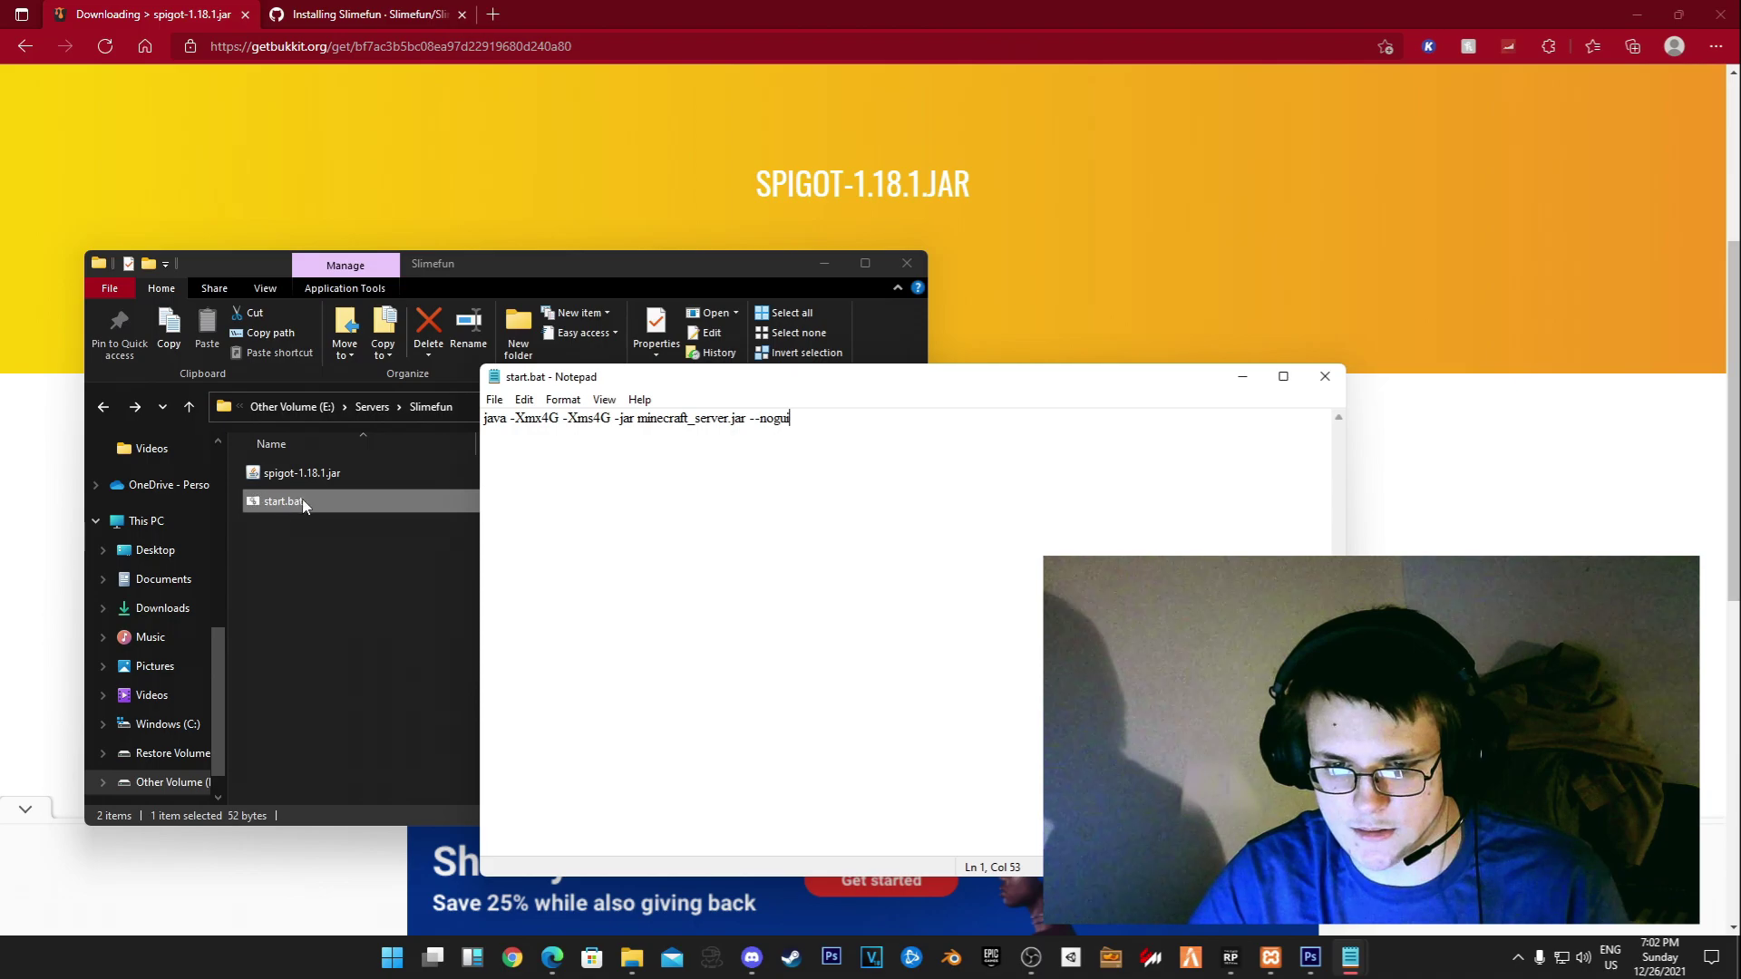
drag(846, 427, 597, 414)
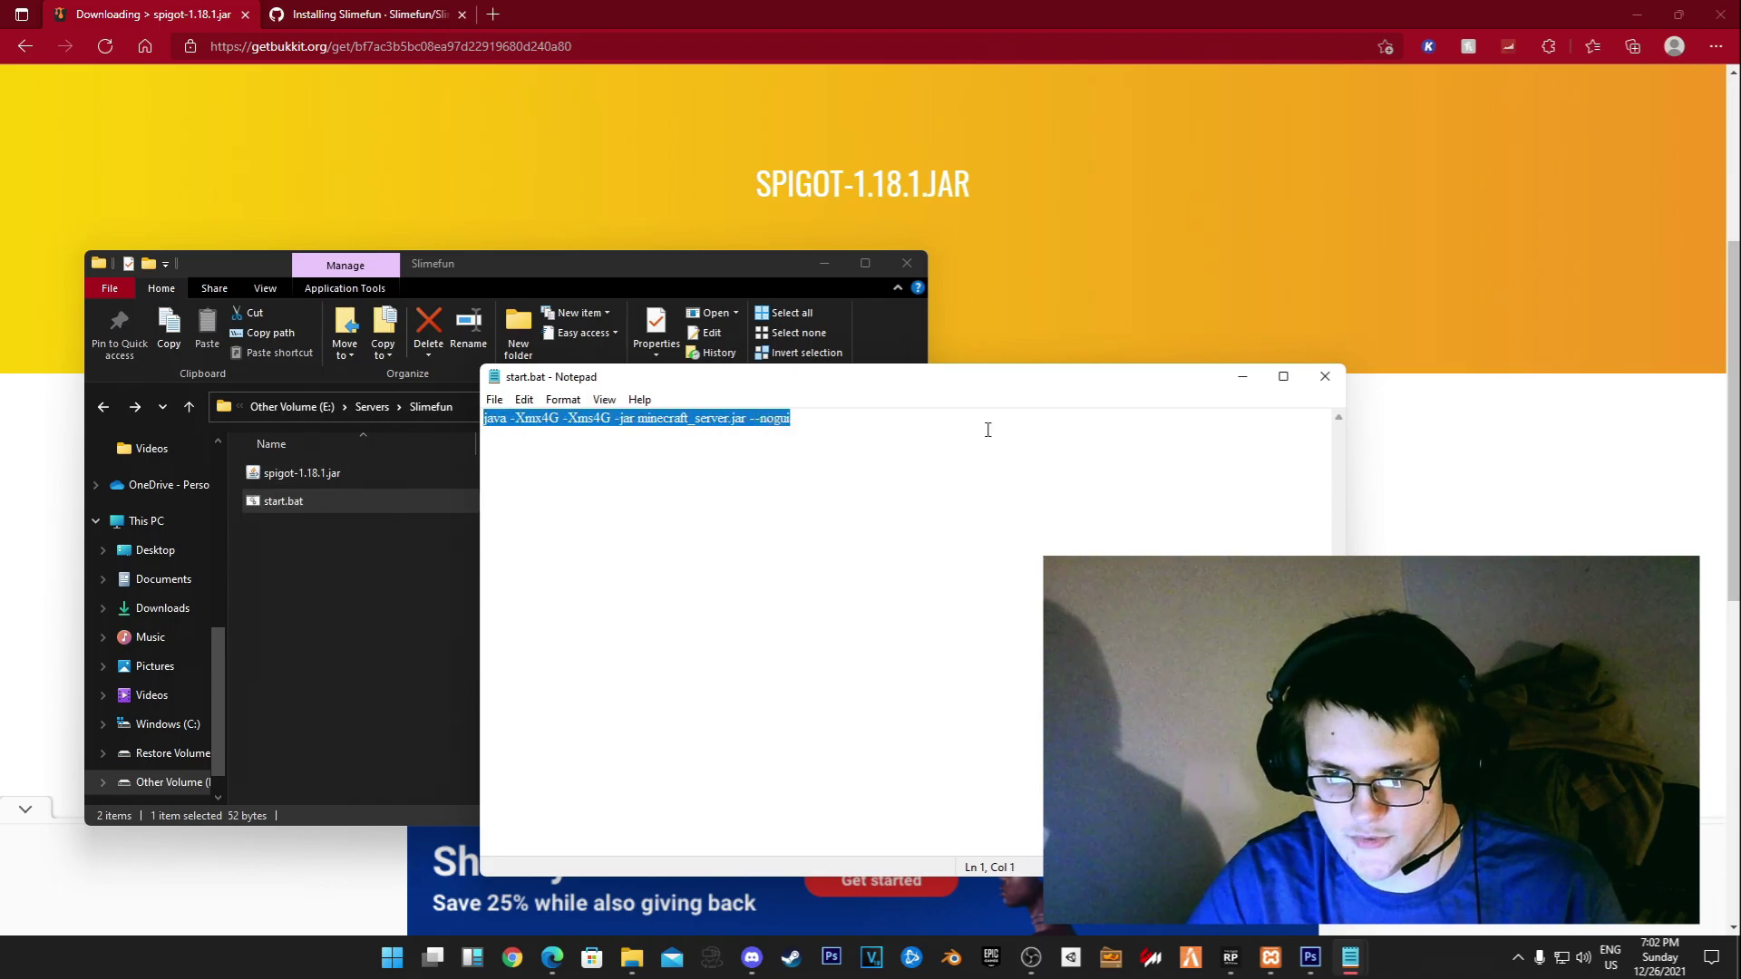
drag(579, 422, 613, 421)
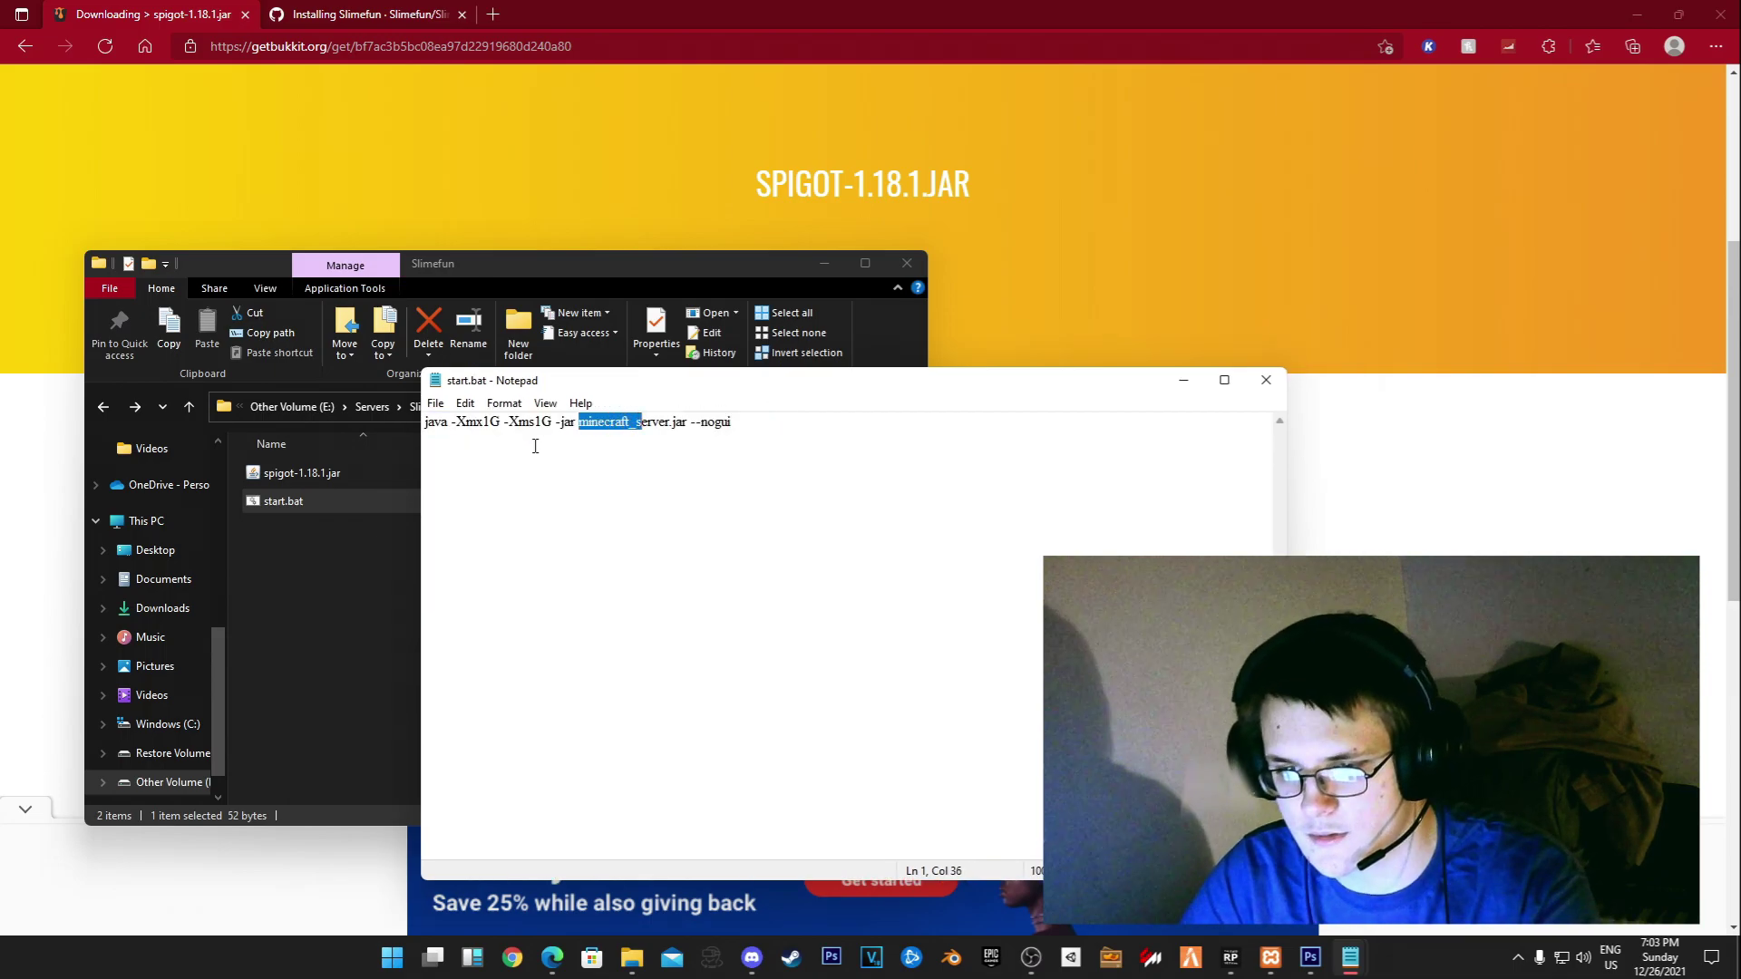
click(297, 473)
click(297, 474)
key(ctrl+c)
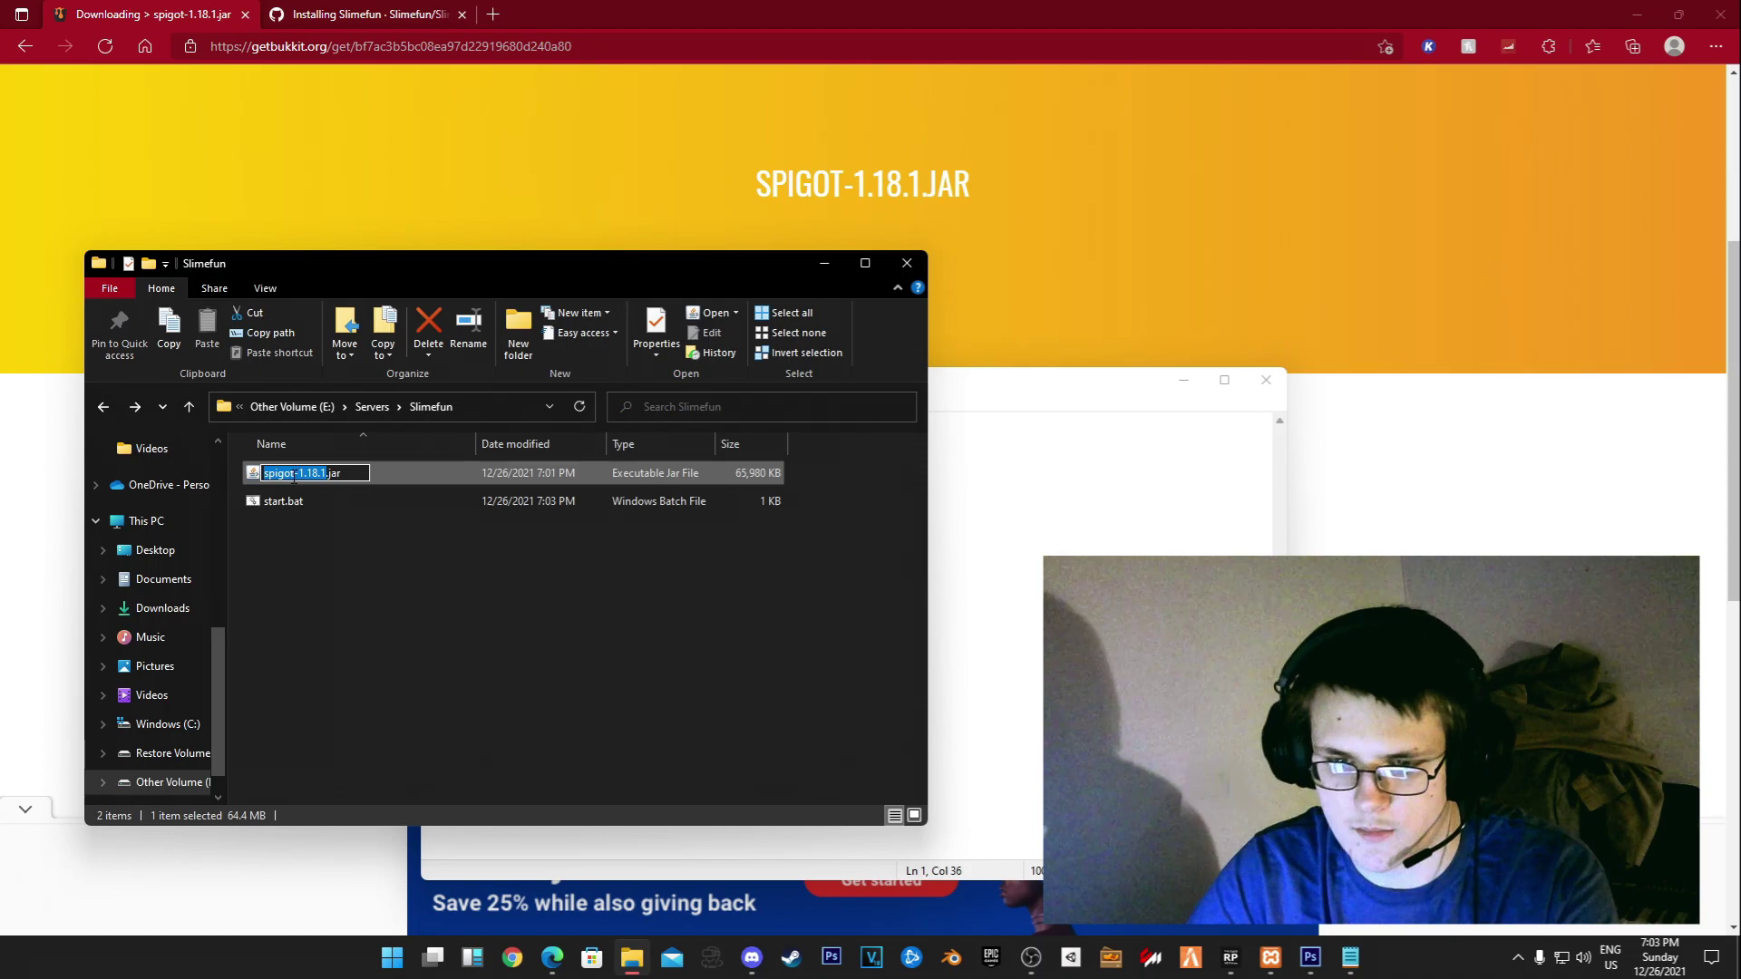
click(1034, 483)
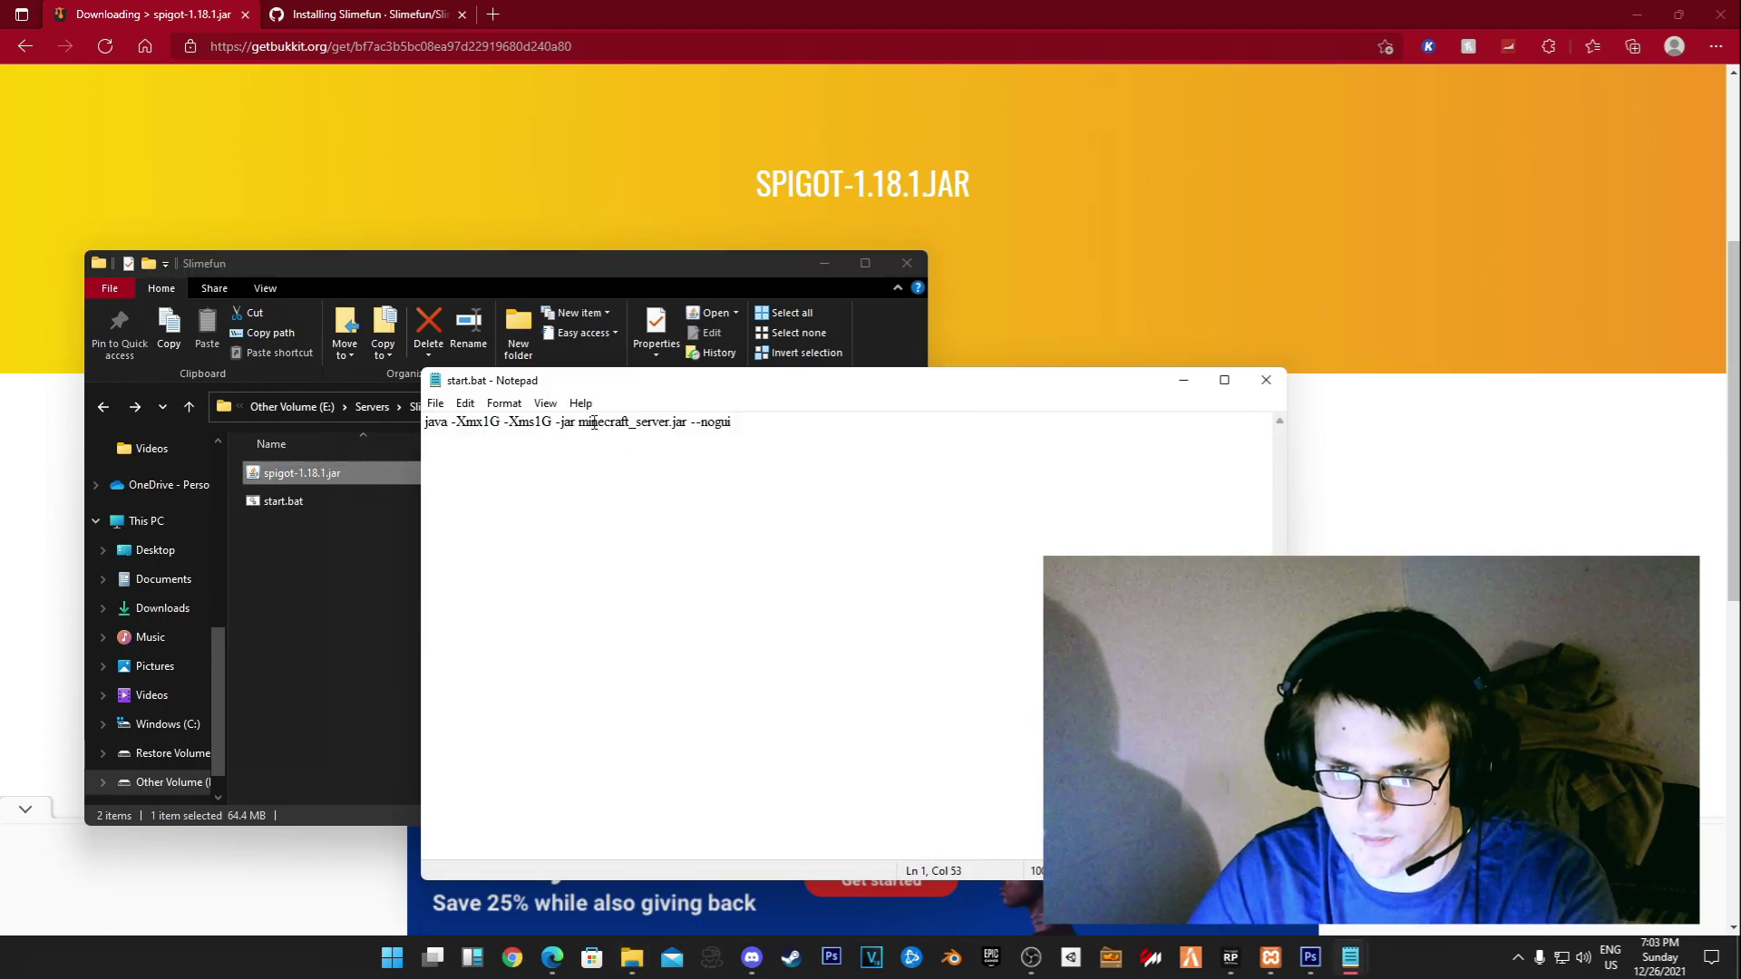
drag(579, 423, 663, 418)
key(ctrl+v)
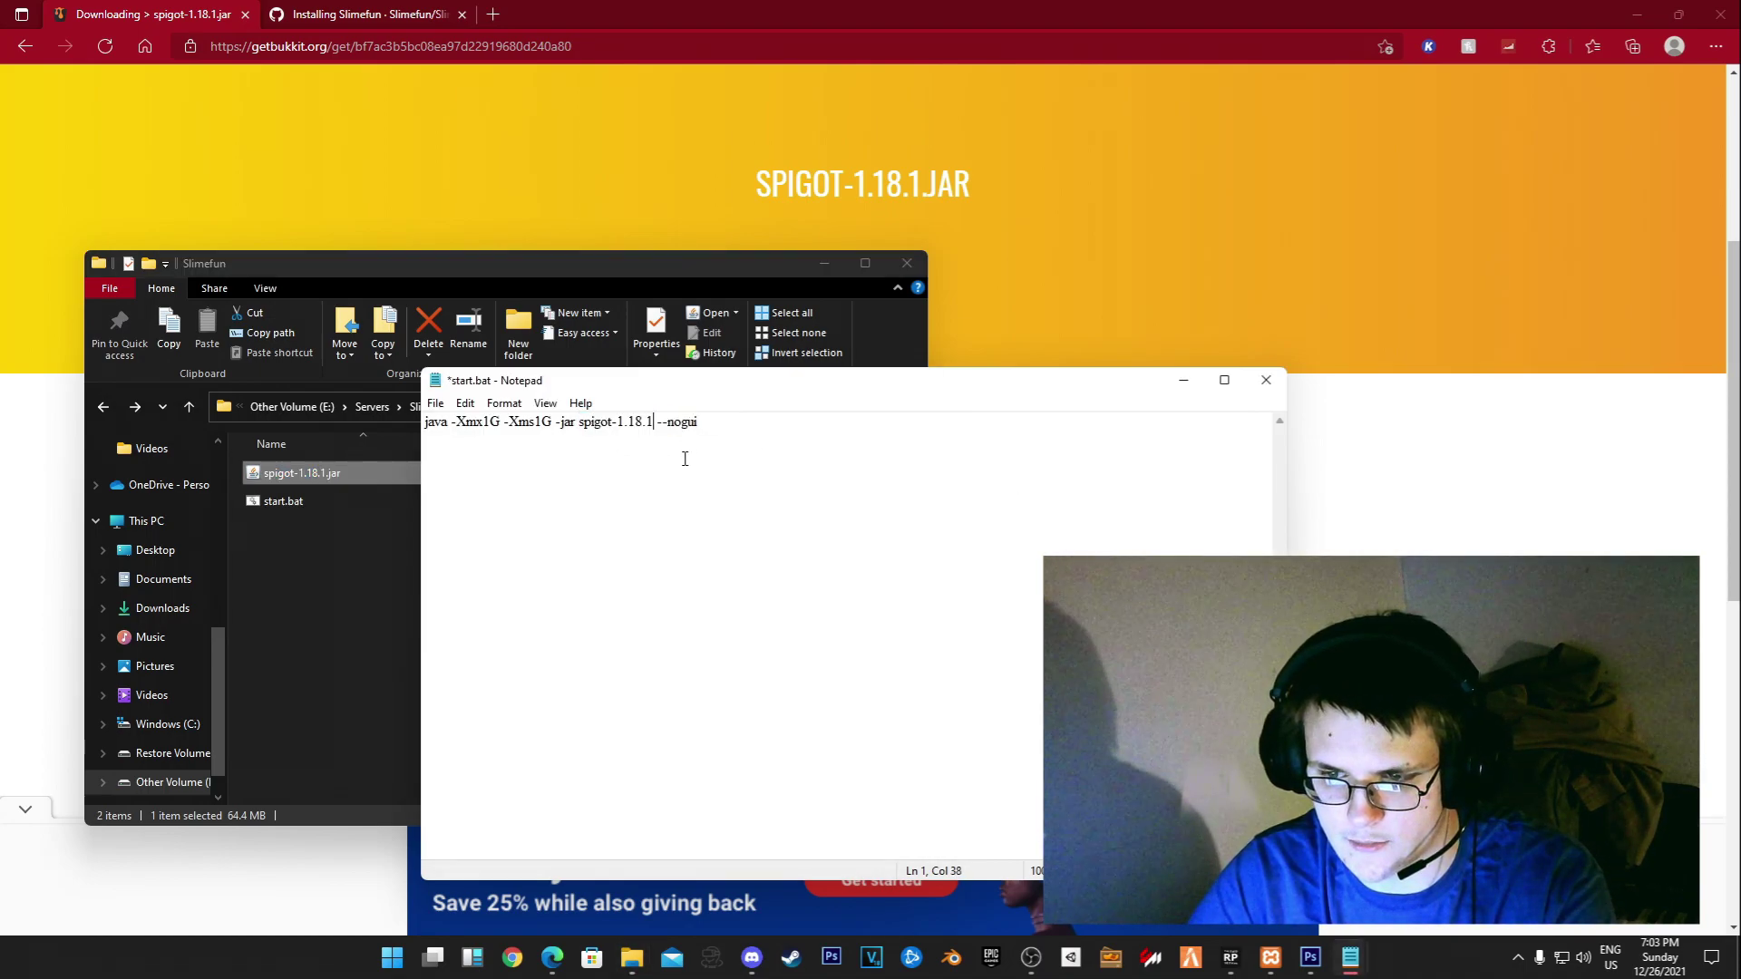
text(.jar)
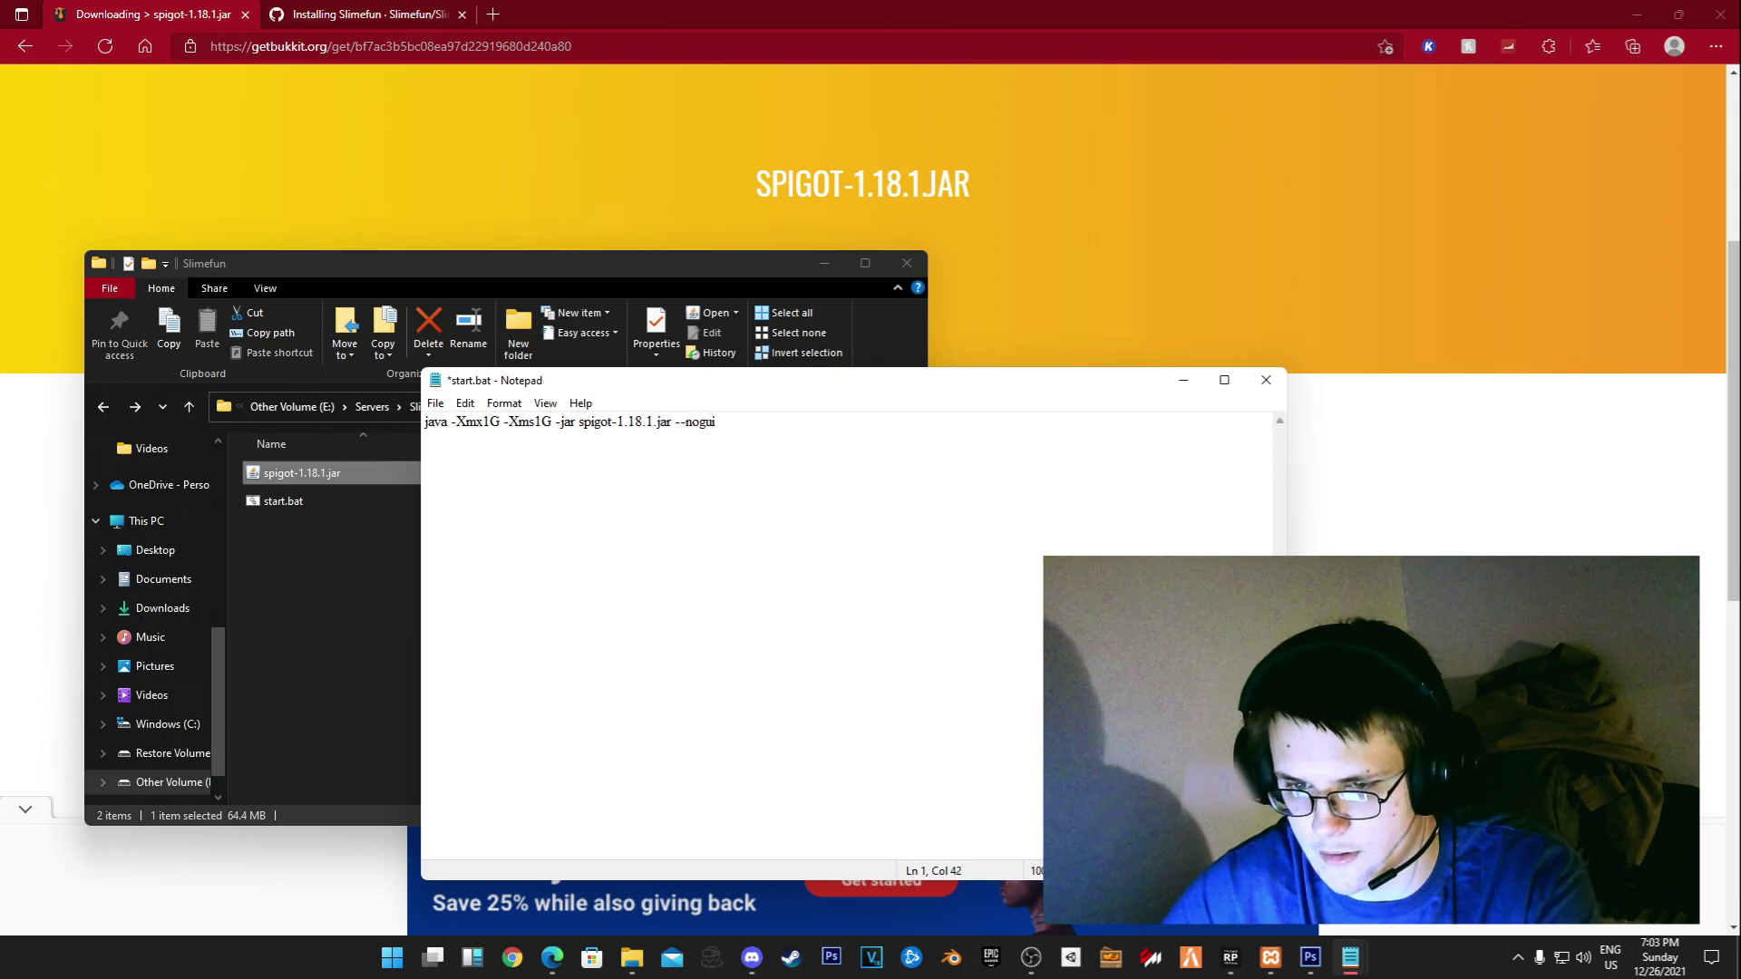
key(ctrl+s)
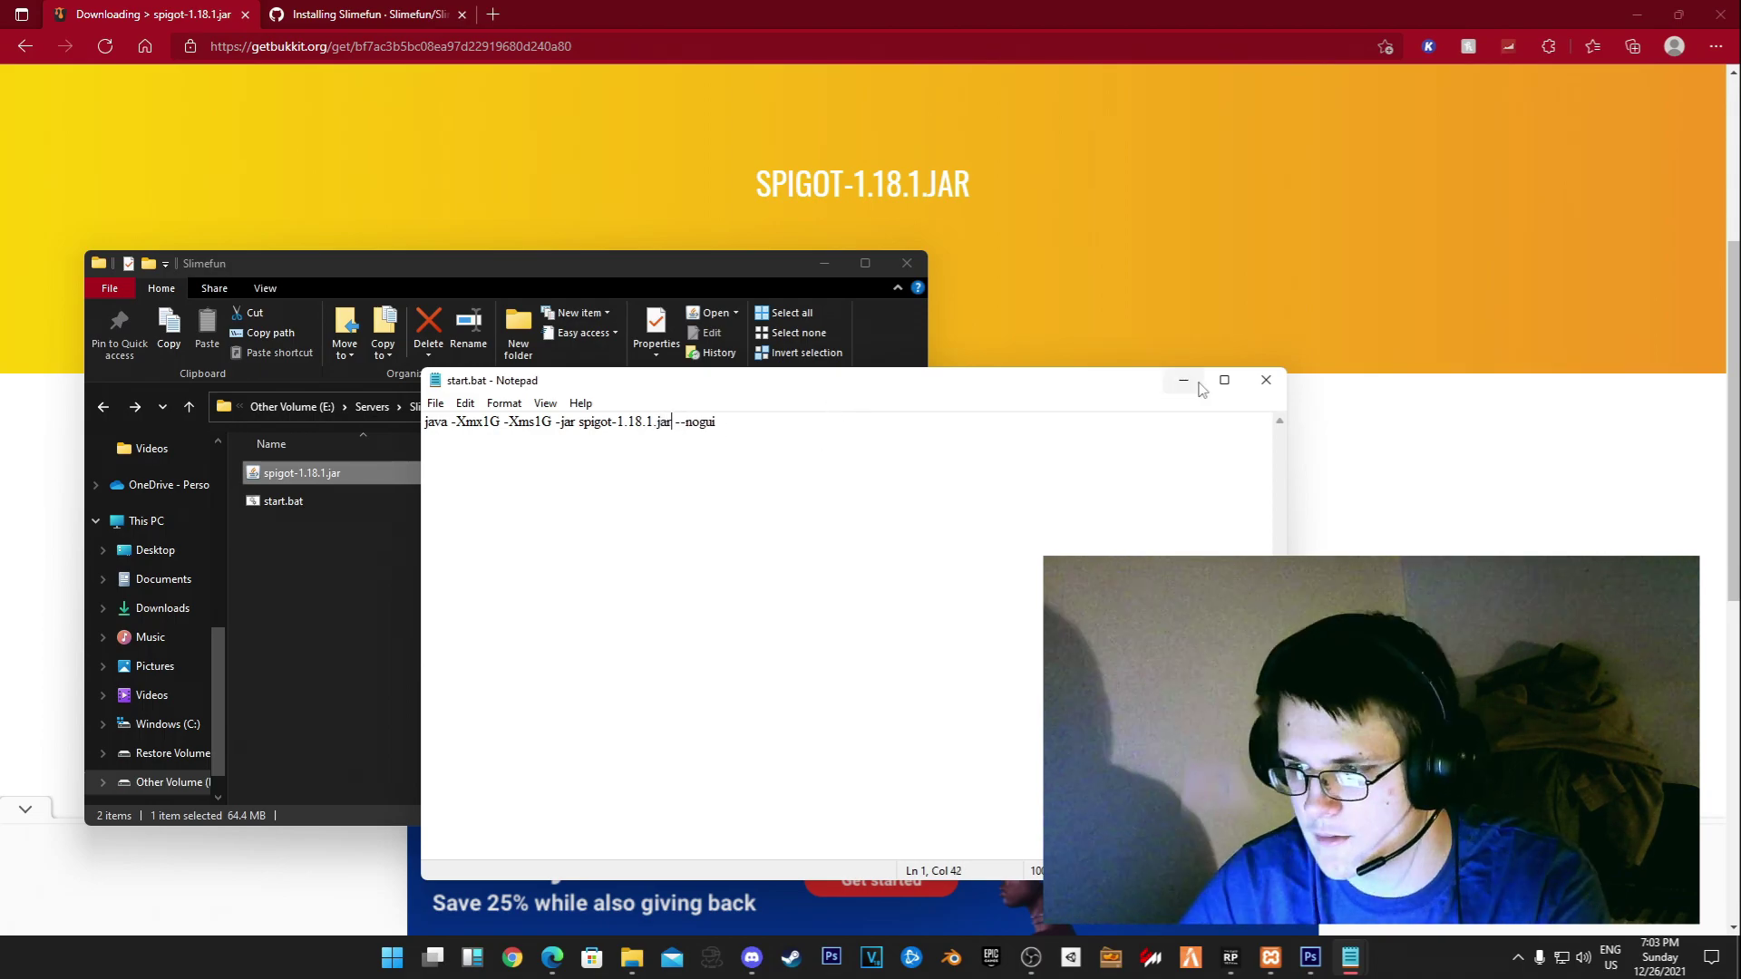
click(1265, 380)
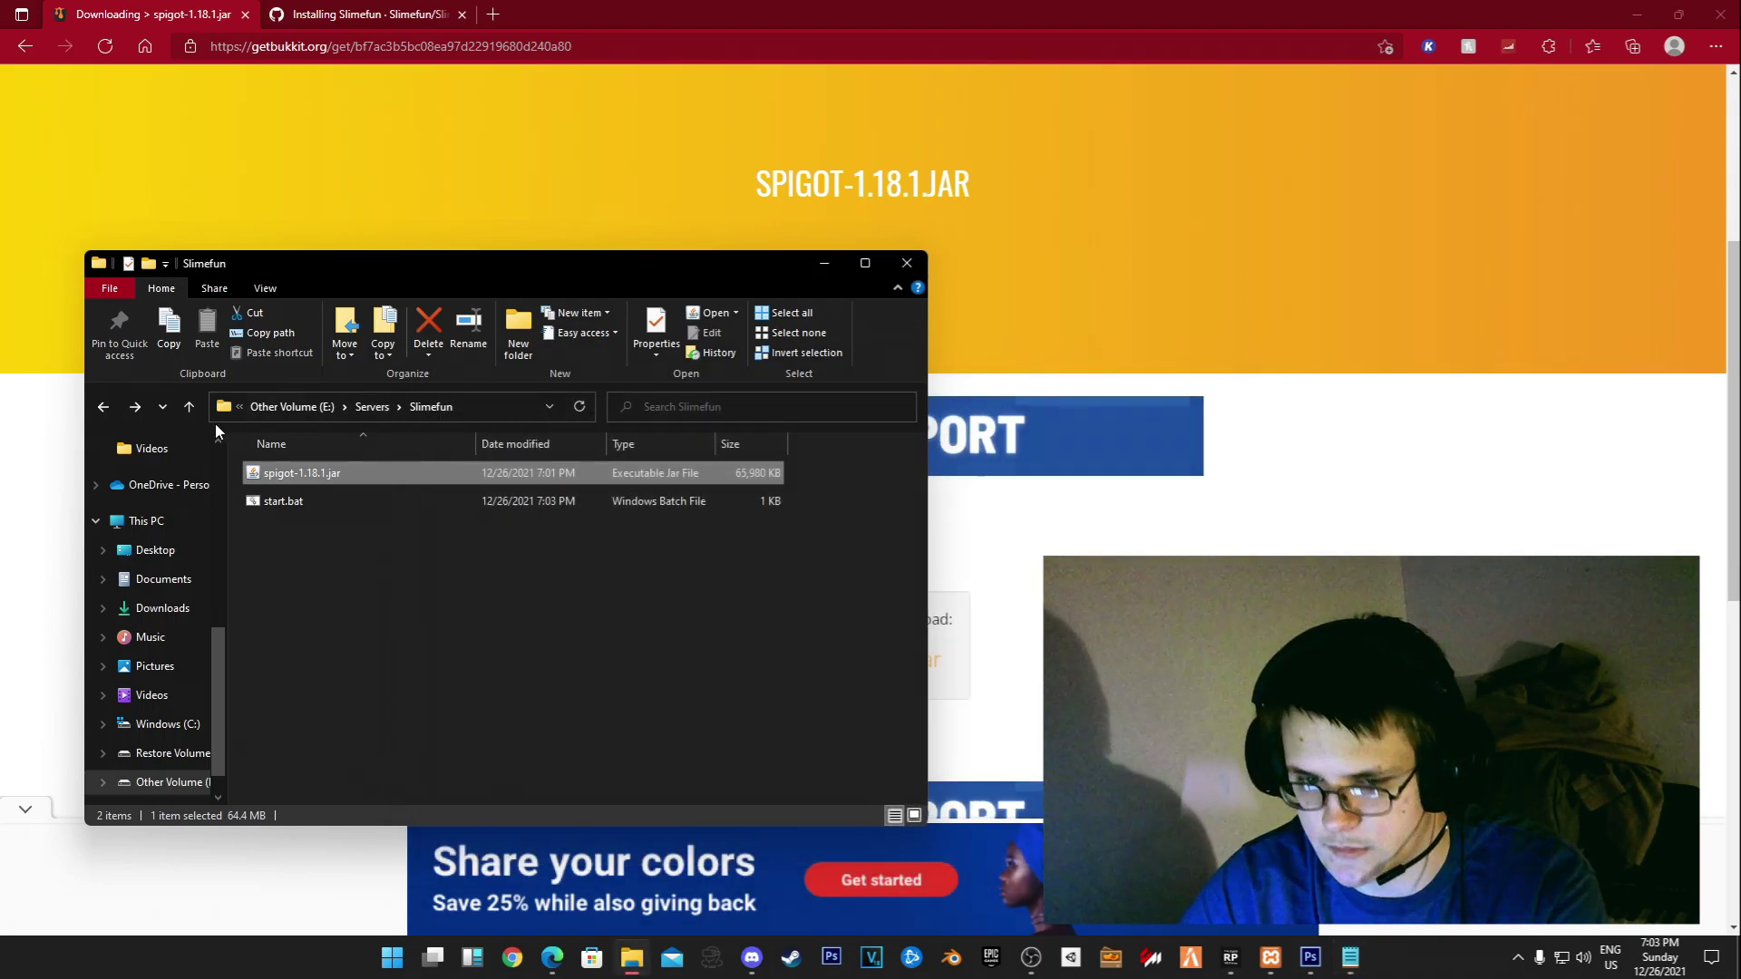
Run start.bat to generate the server files, then set eula=true in eula.txt and save and close it
double_click(311, 498)
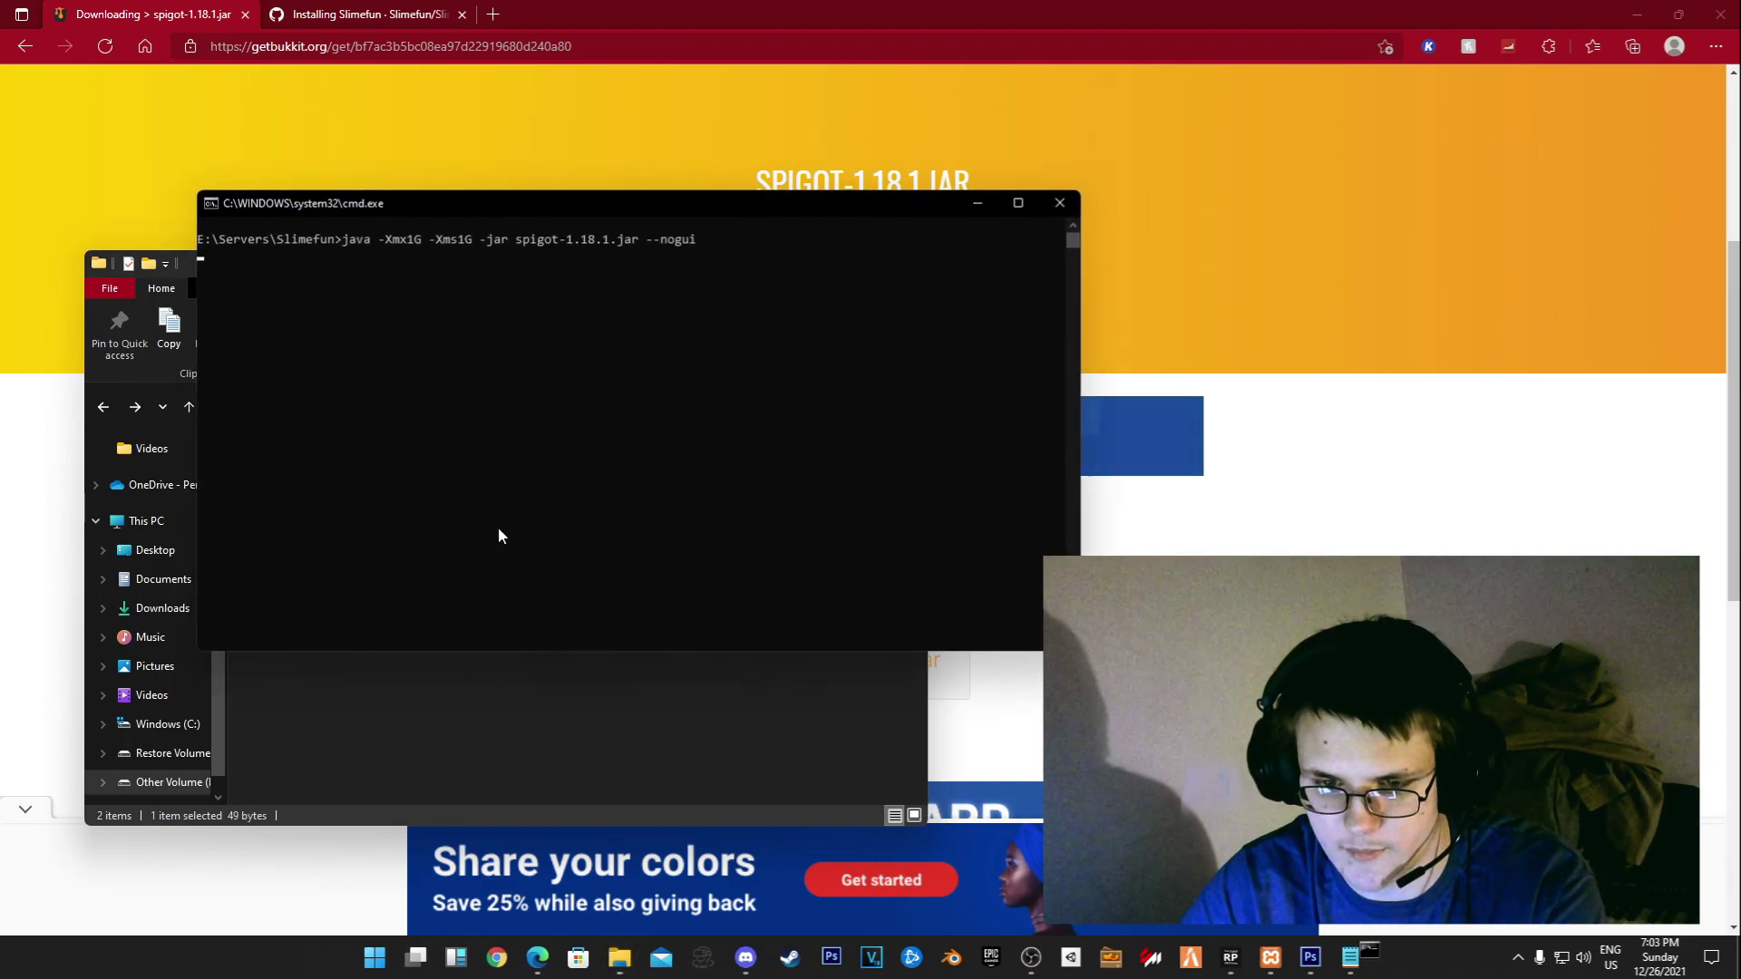
drag(530, 202, 831, 260)
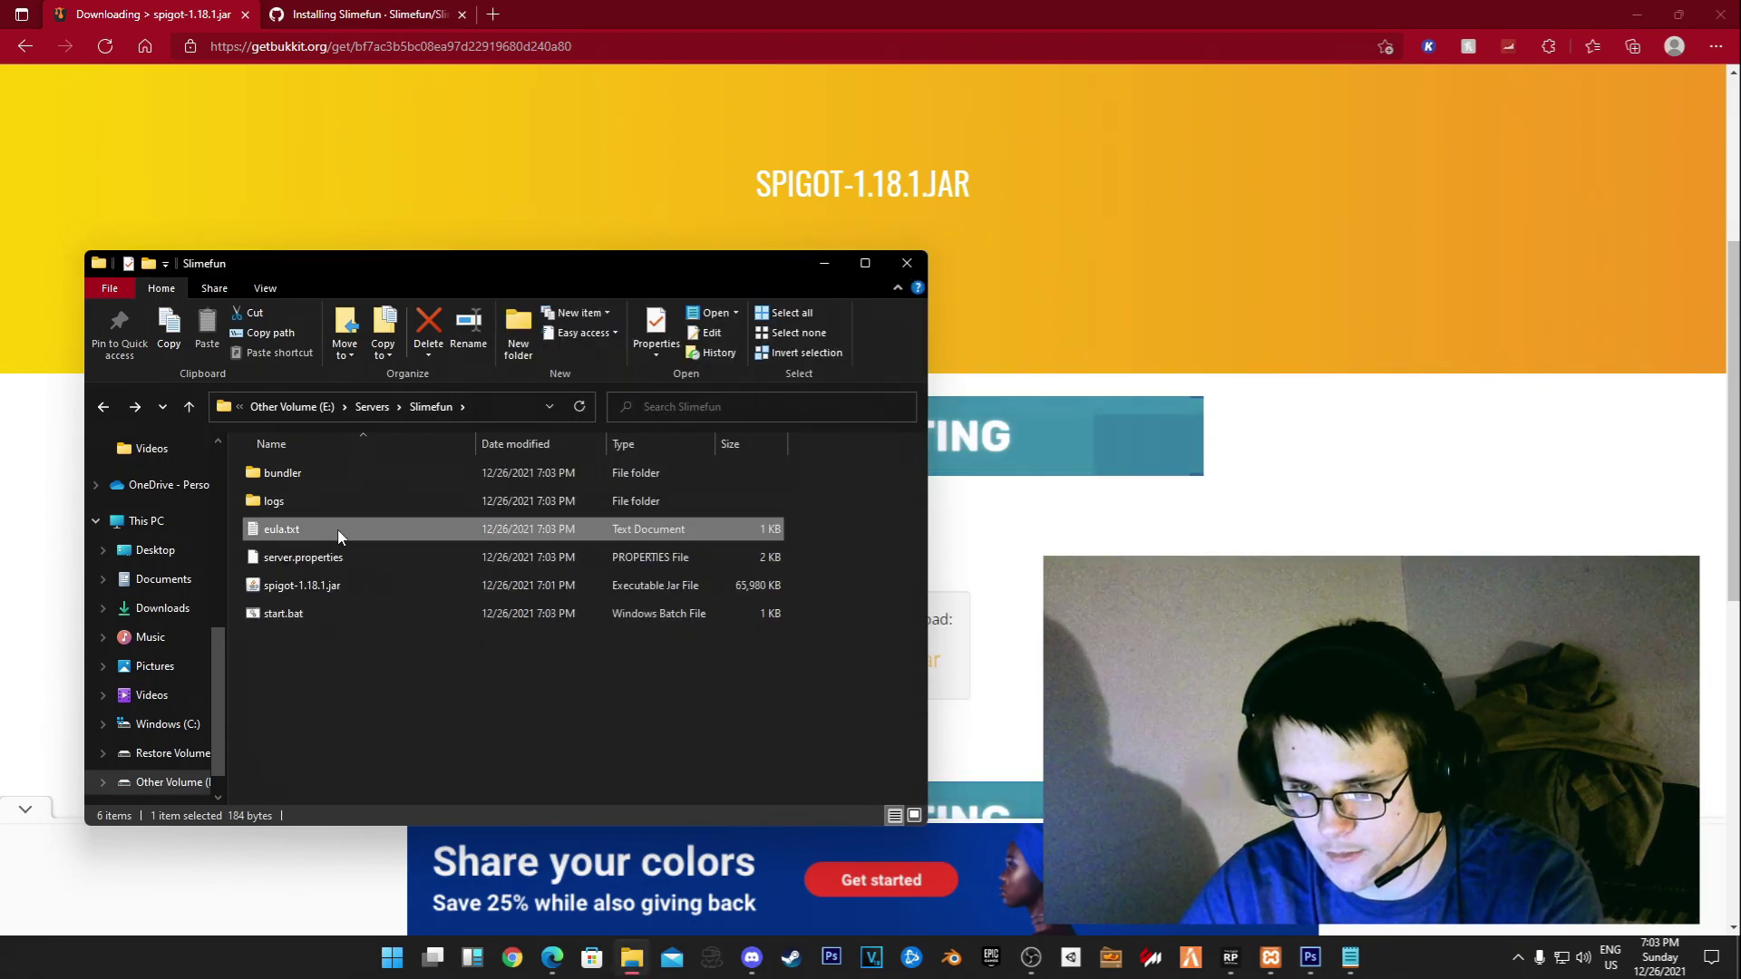
double_click(337, 529)
drag(456, 460, 489, 461)
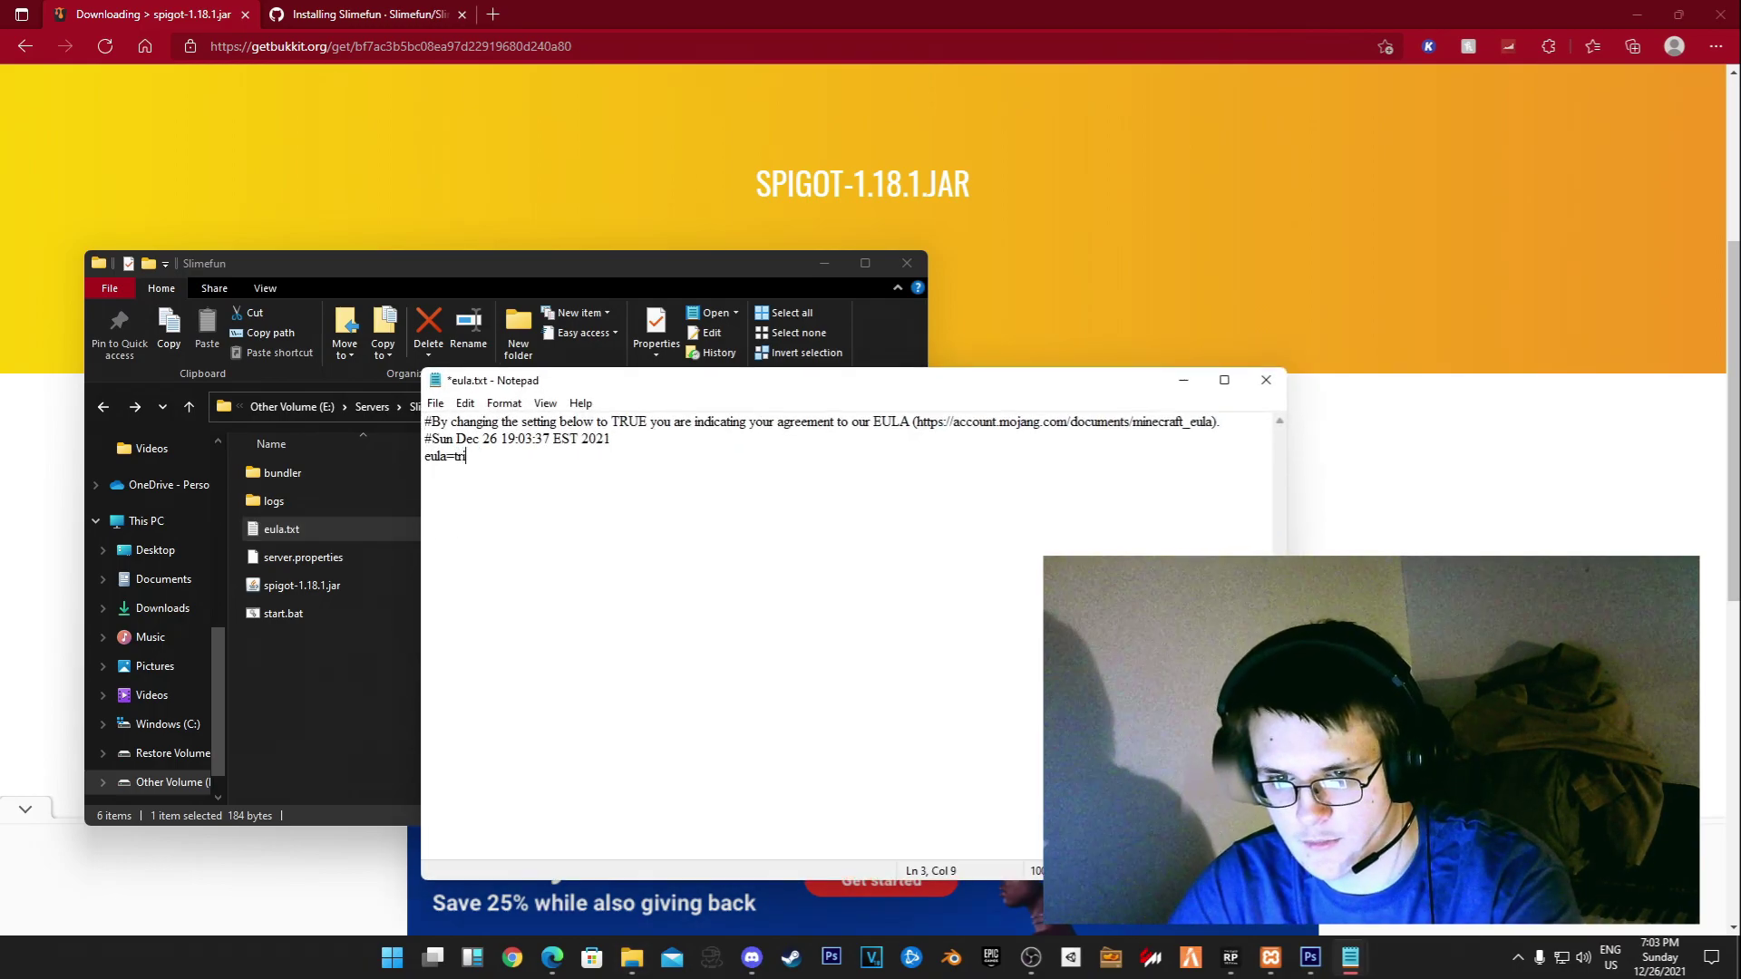
text(tri)
key(BackSpace)
text(ue)
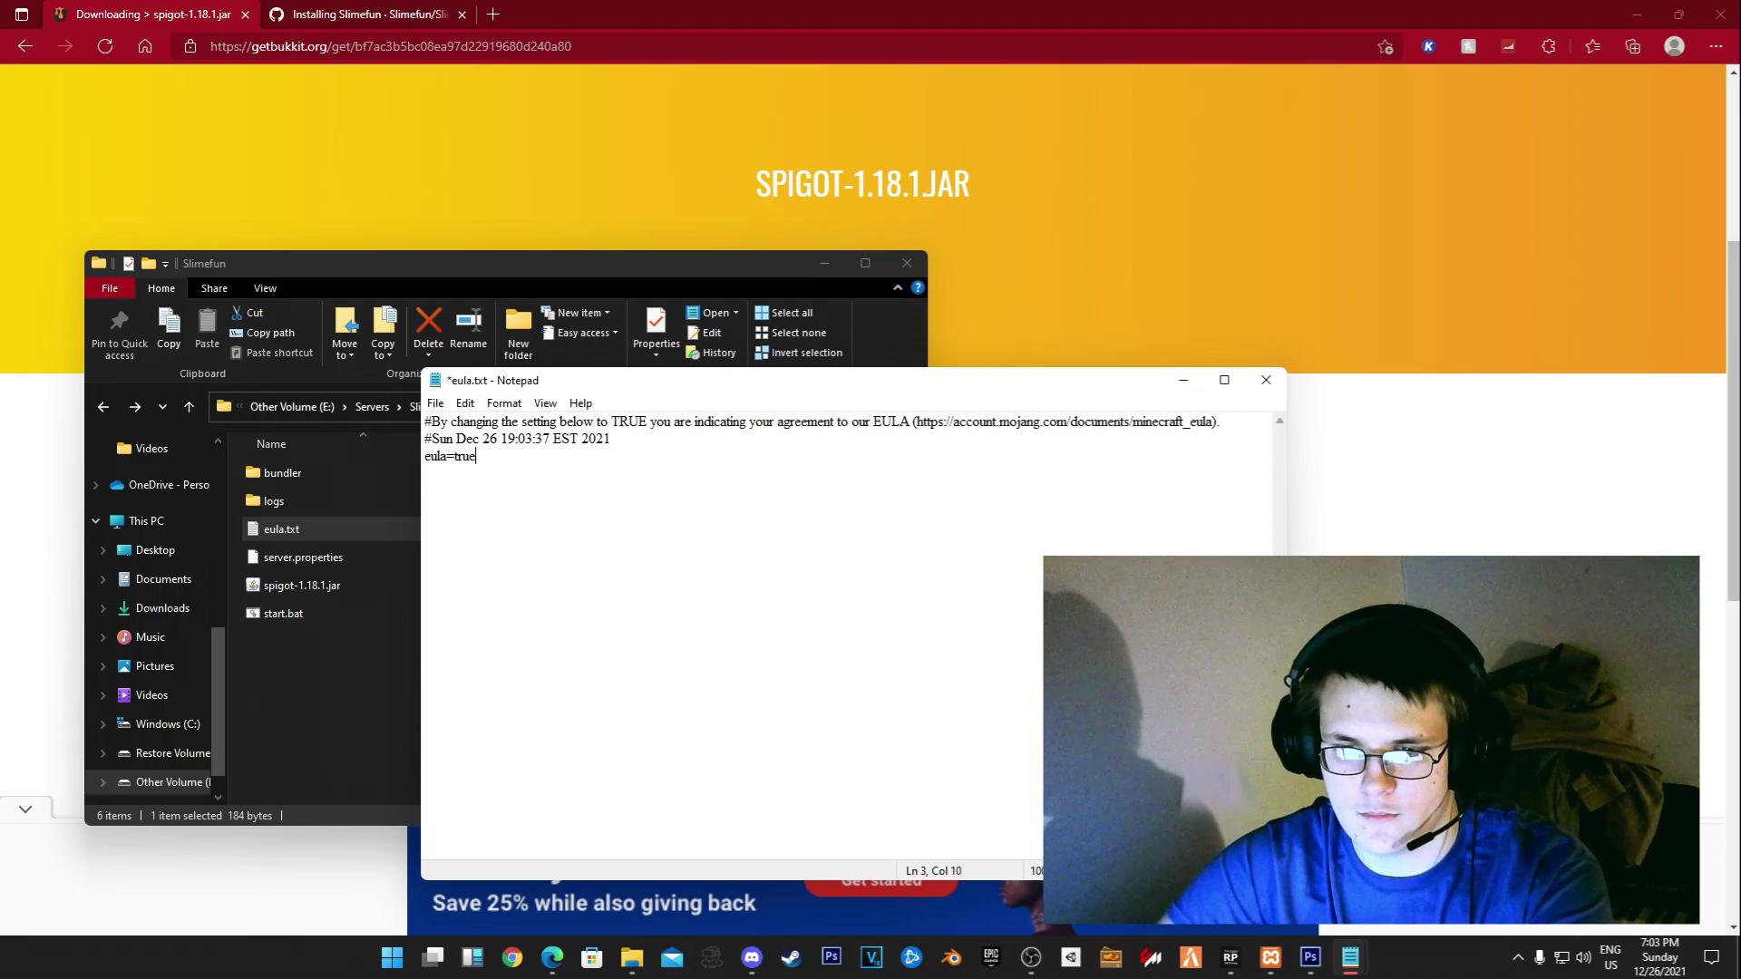
key(ctrl+s)
key(alt+F4)
Open server.properties in Notepad++ and set the motd value to "My YouTube Server"
right_click(335, 559)
click(375, 616)
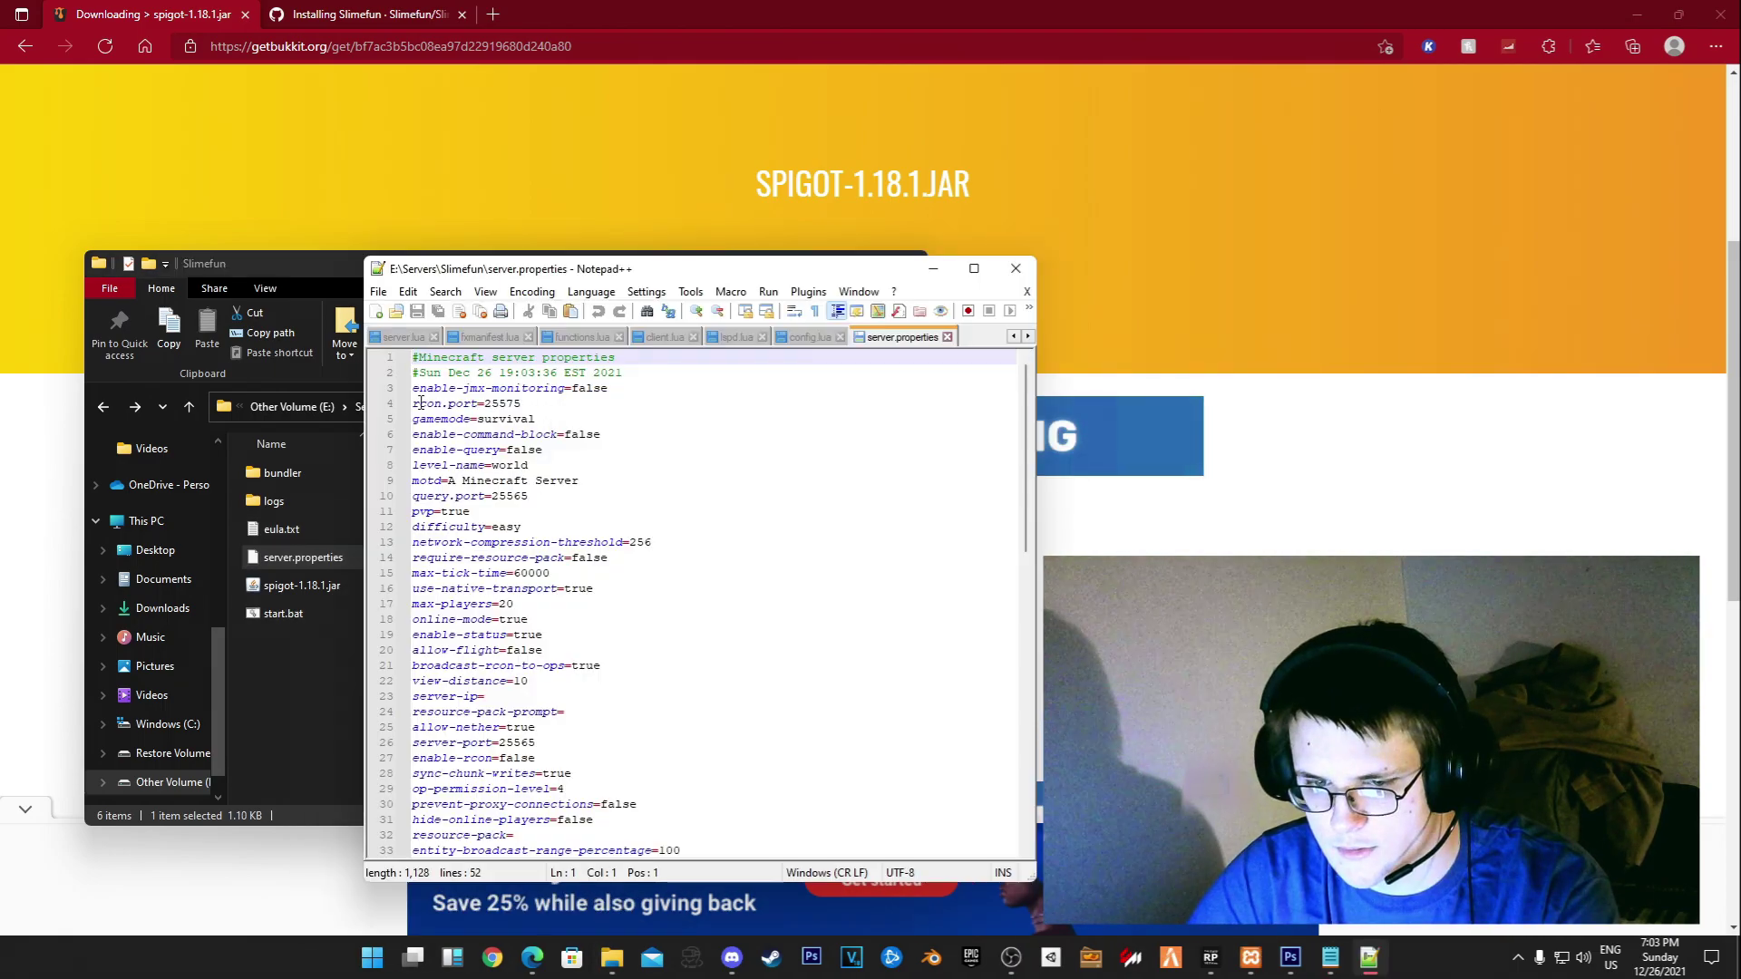
drag(420, 403, 613, 624)
click(615, 633)
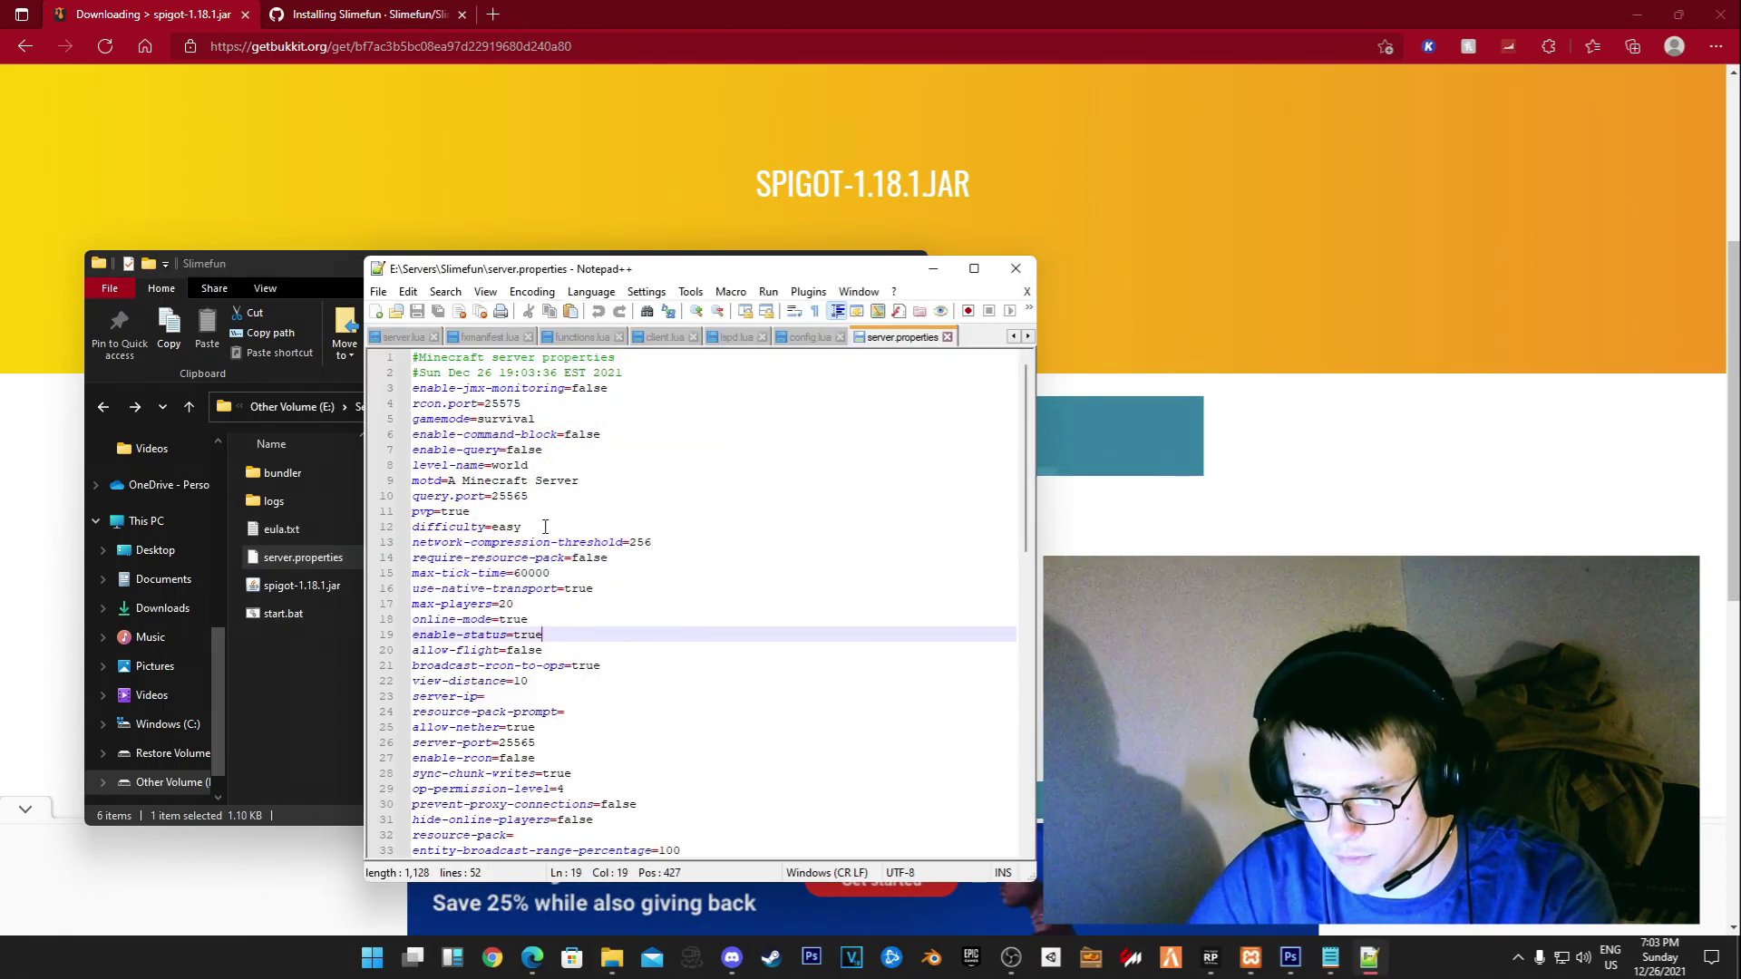
drag(579, 481, 451, 483)
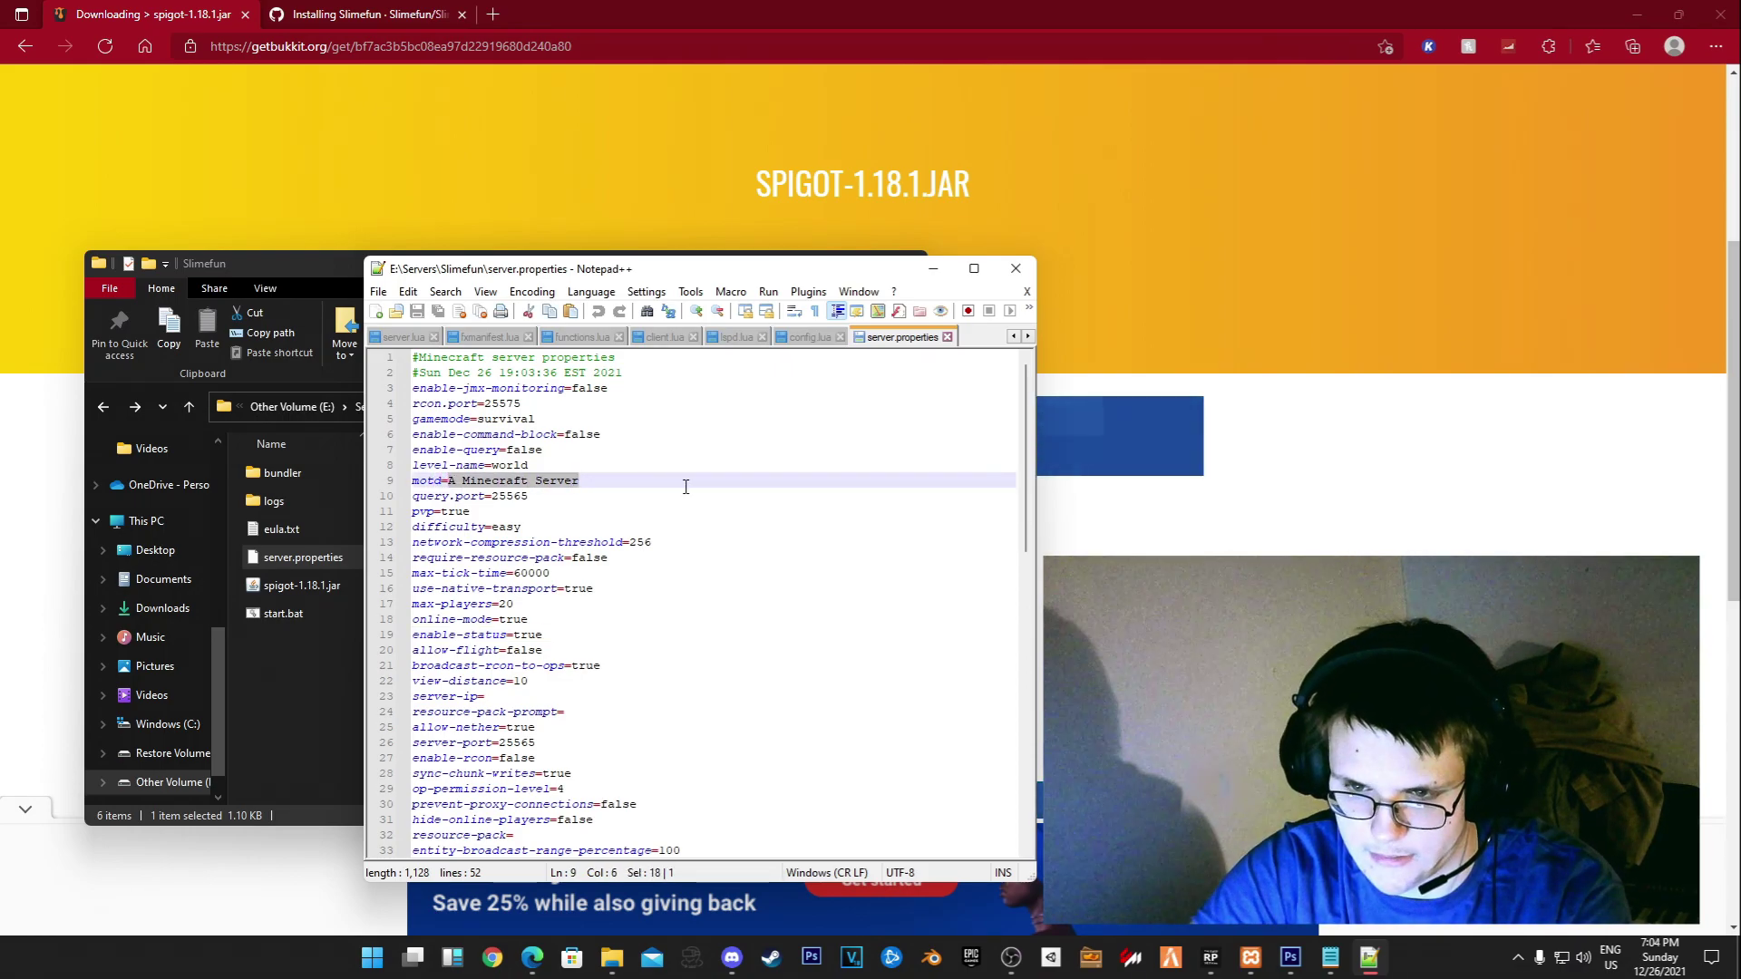
text(My You)
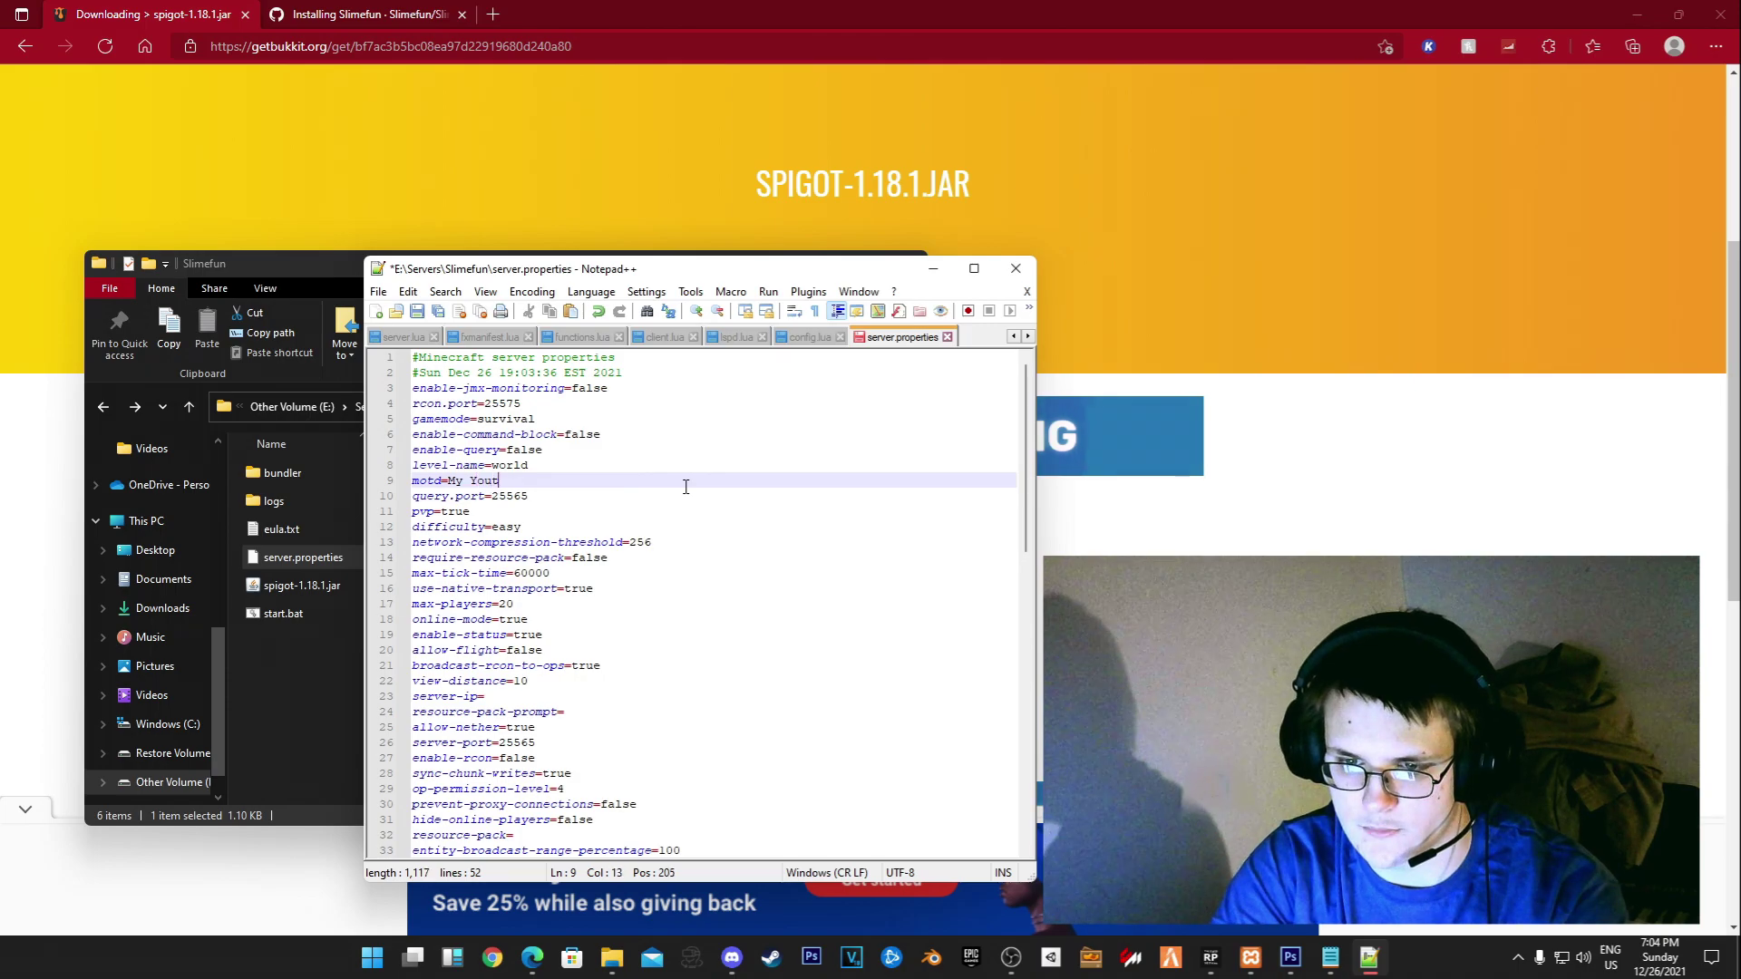
text(T)
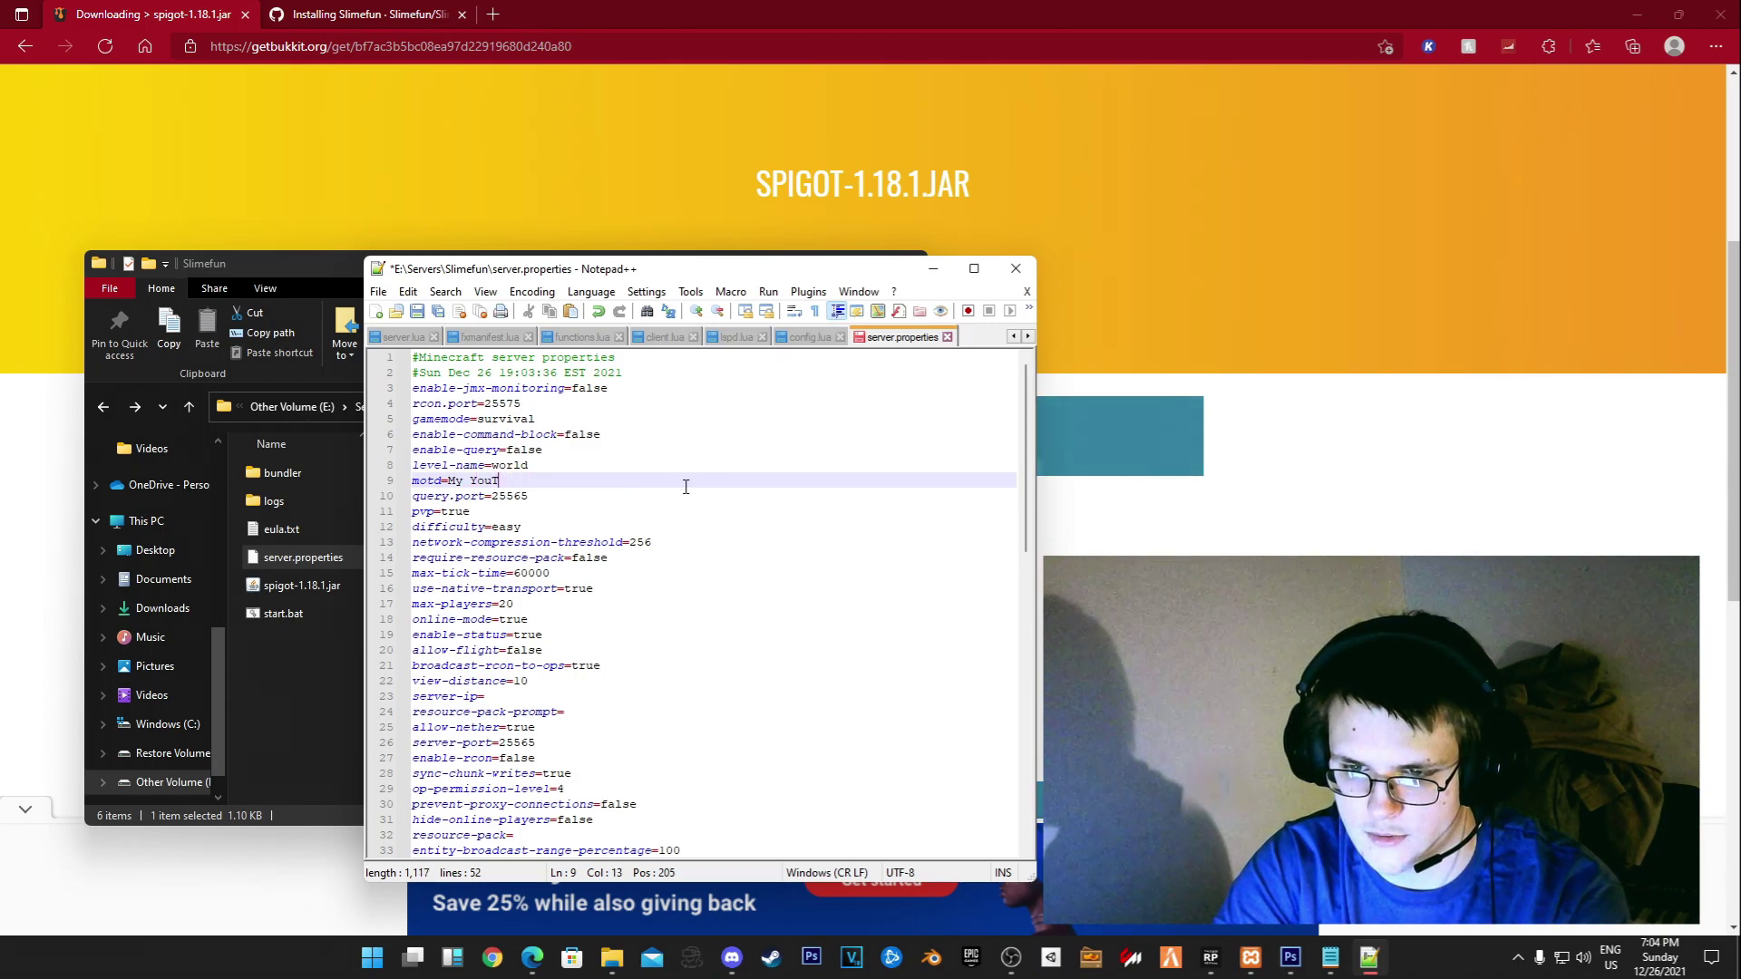
text(ube Server)
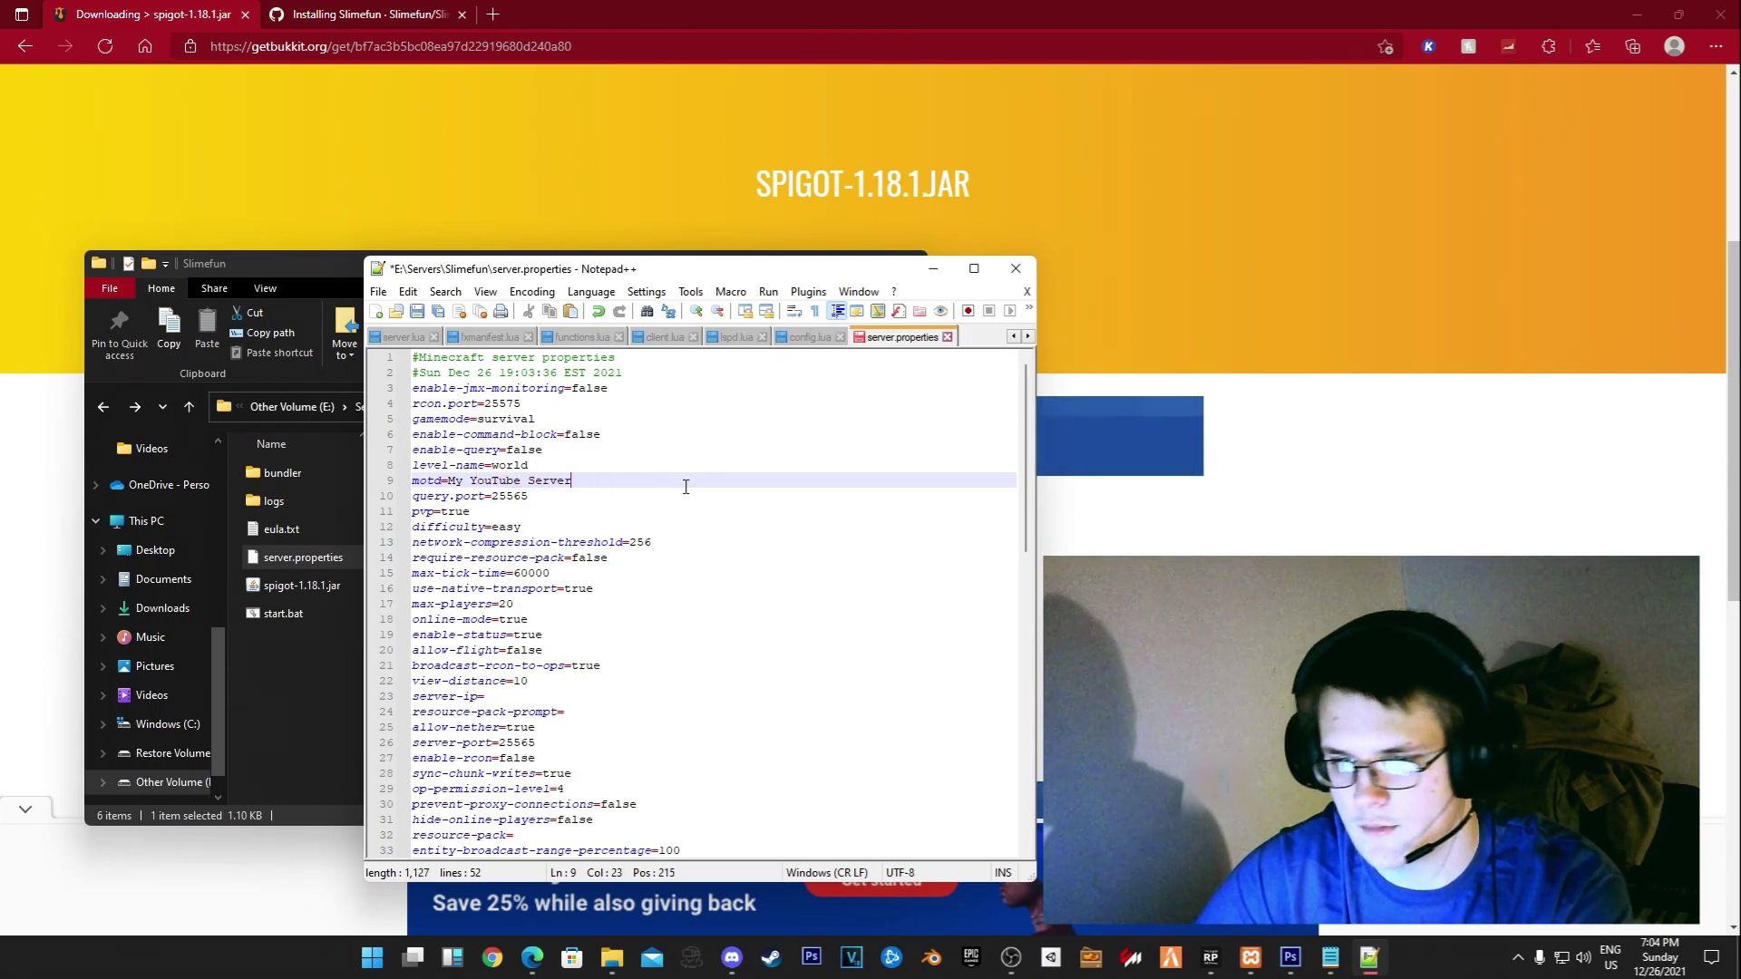
Complete the motd value as "My YouTube Server!", save server.properties and minimise the editor
text(!)
key(ctrl+s)
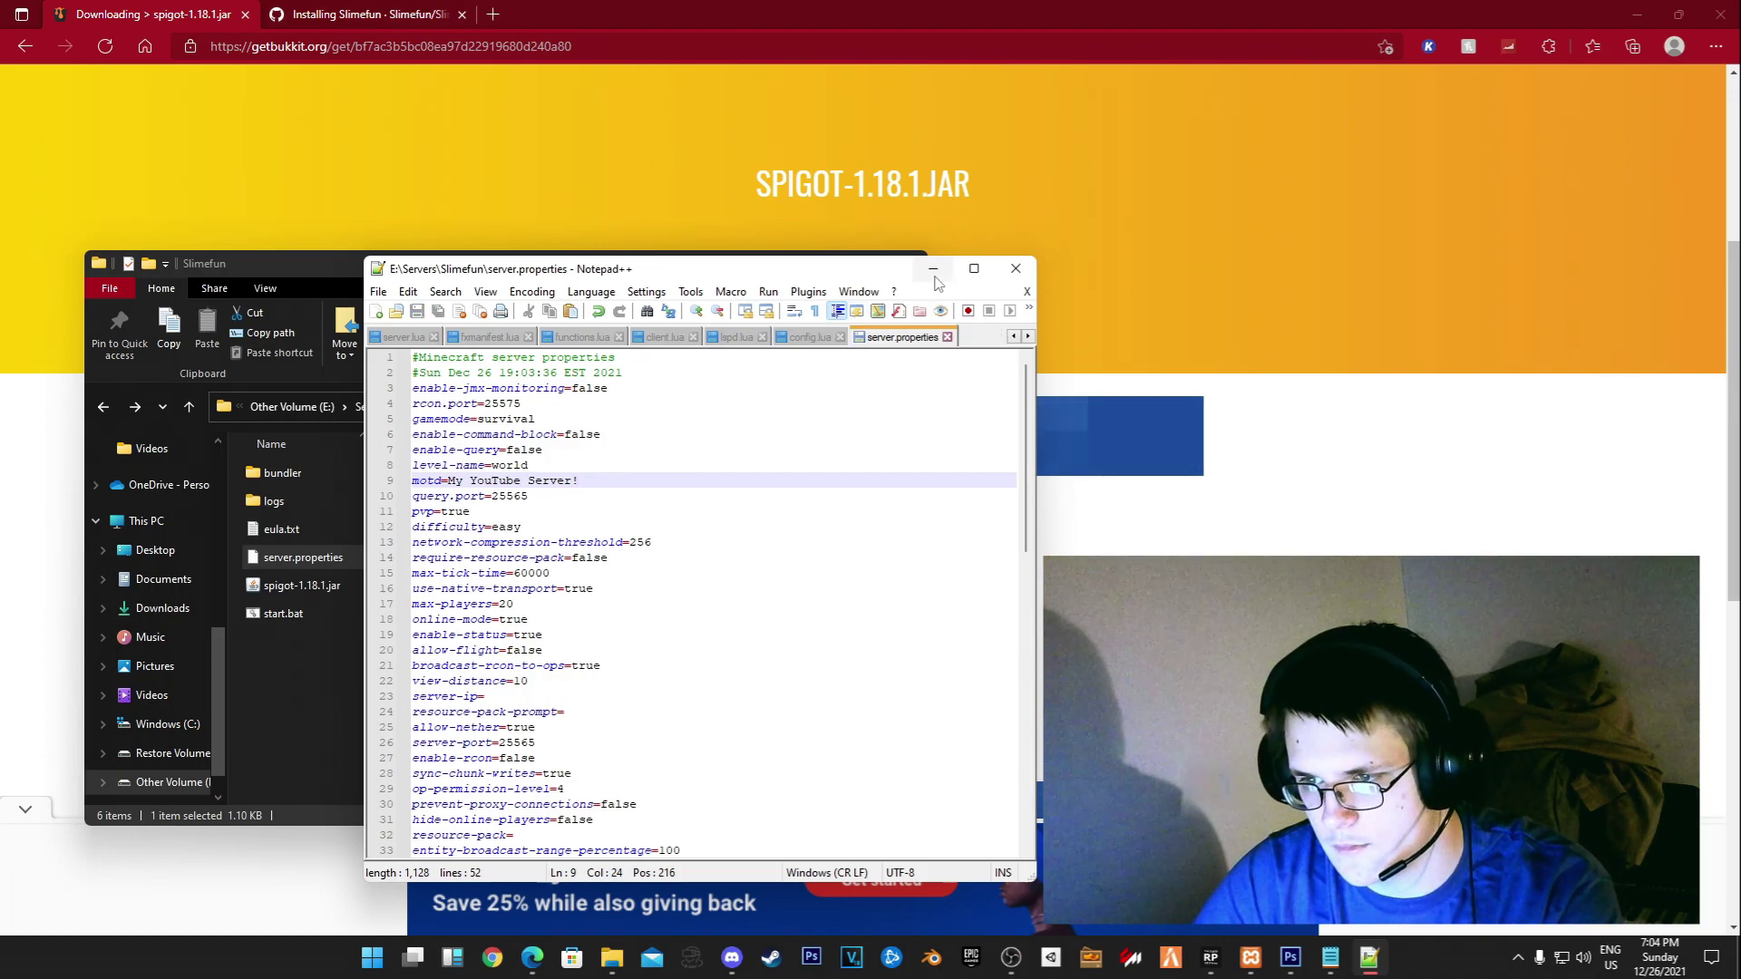
click(933, 268)
Run start.bat to generate the worlds and remaining server files, then shut the server down with the stop command
drag(318, 718, 317, 634)
double_click(314, 614)
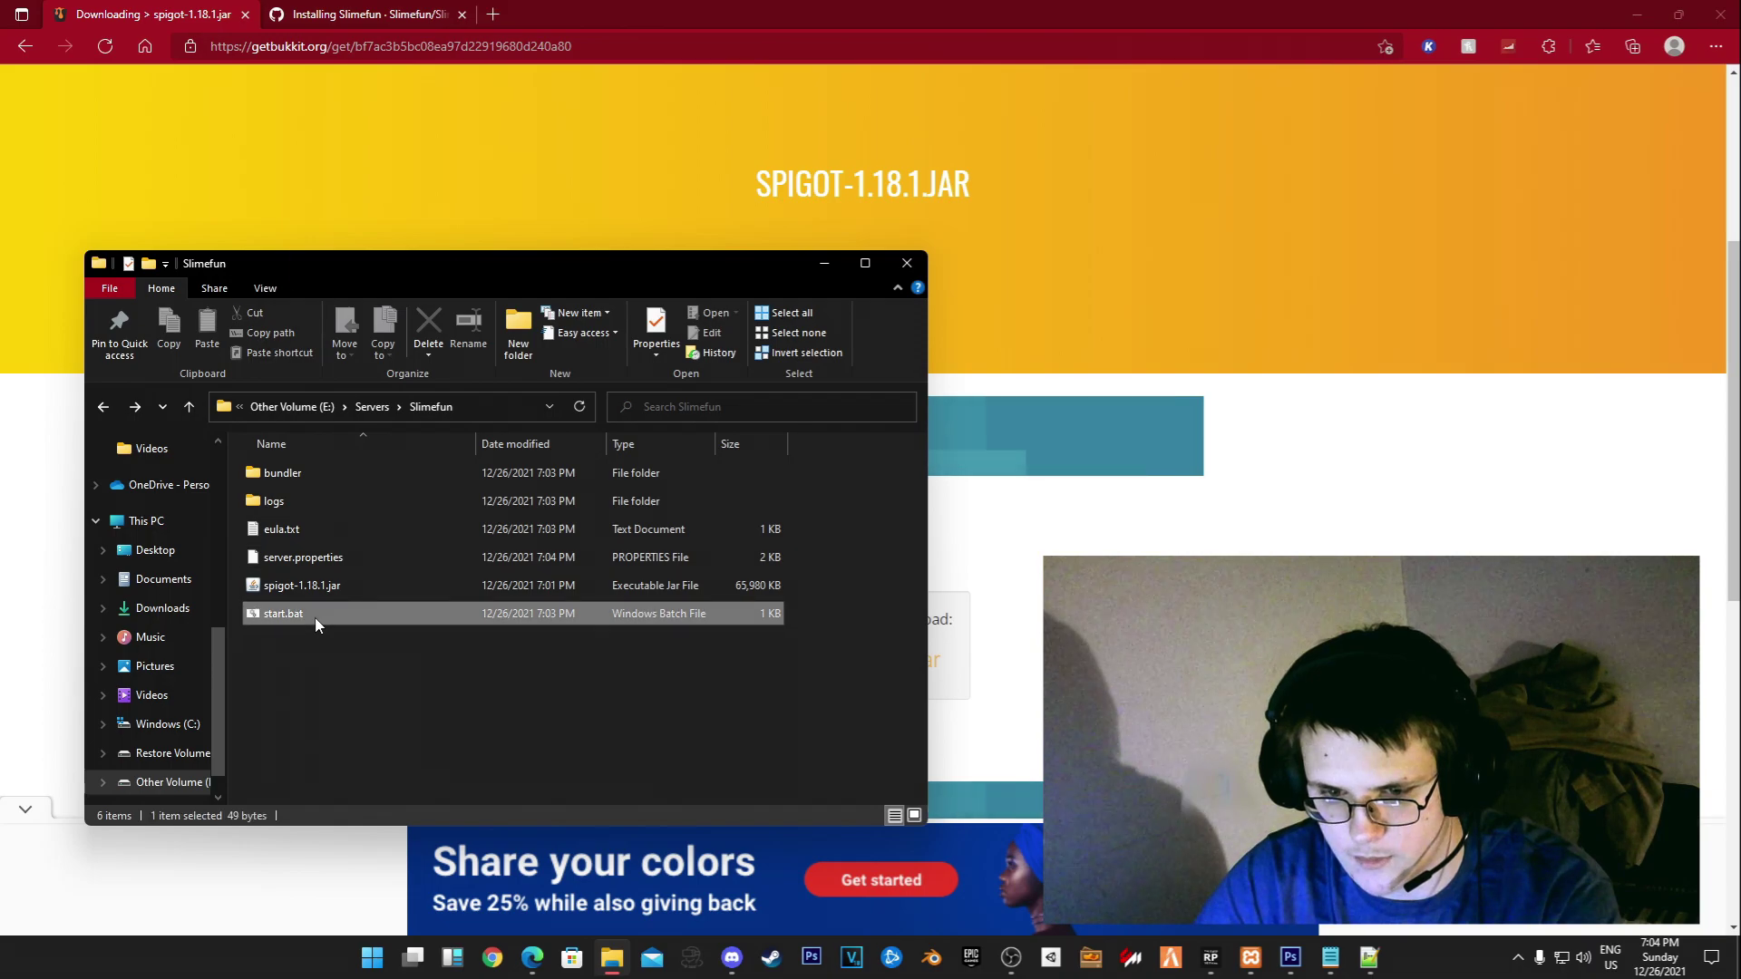
drag(661, 236, 857, 337)
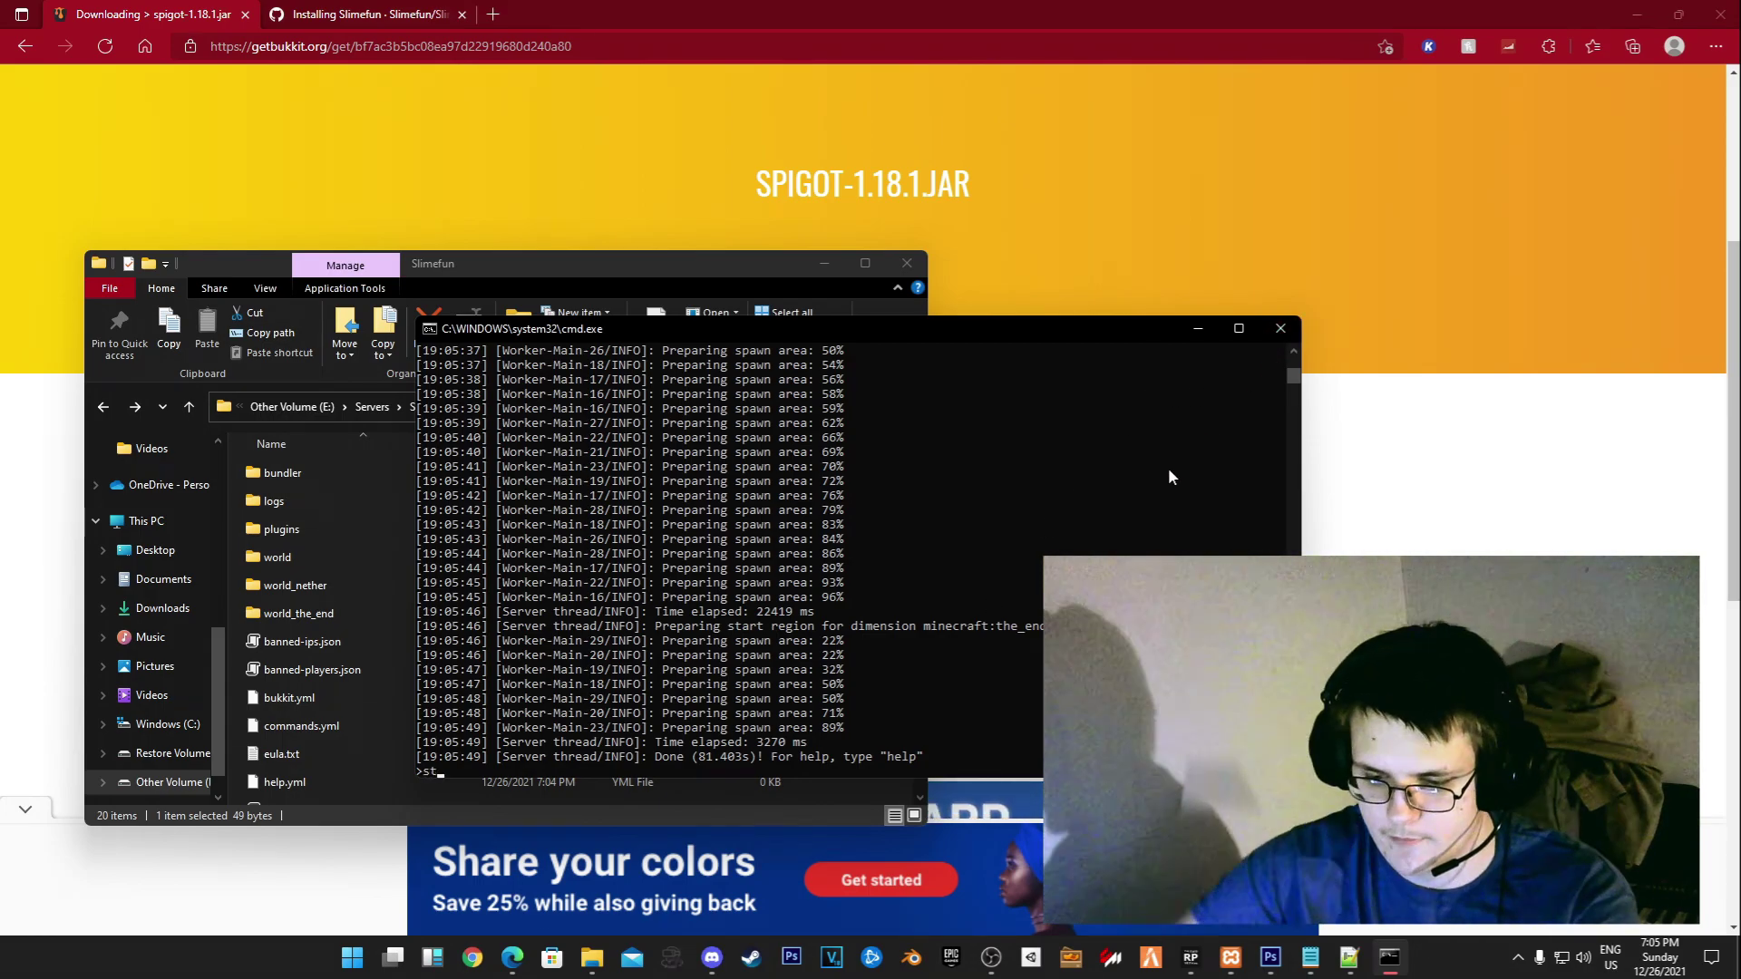
text(stop)
key(Return)
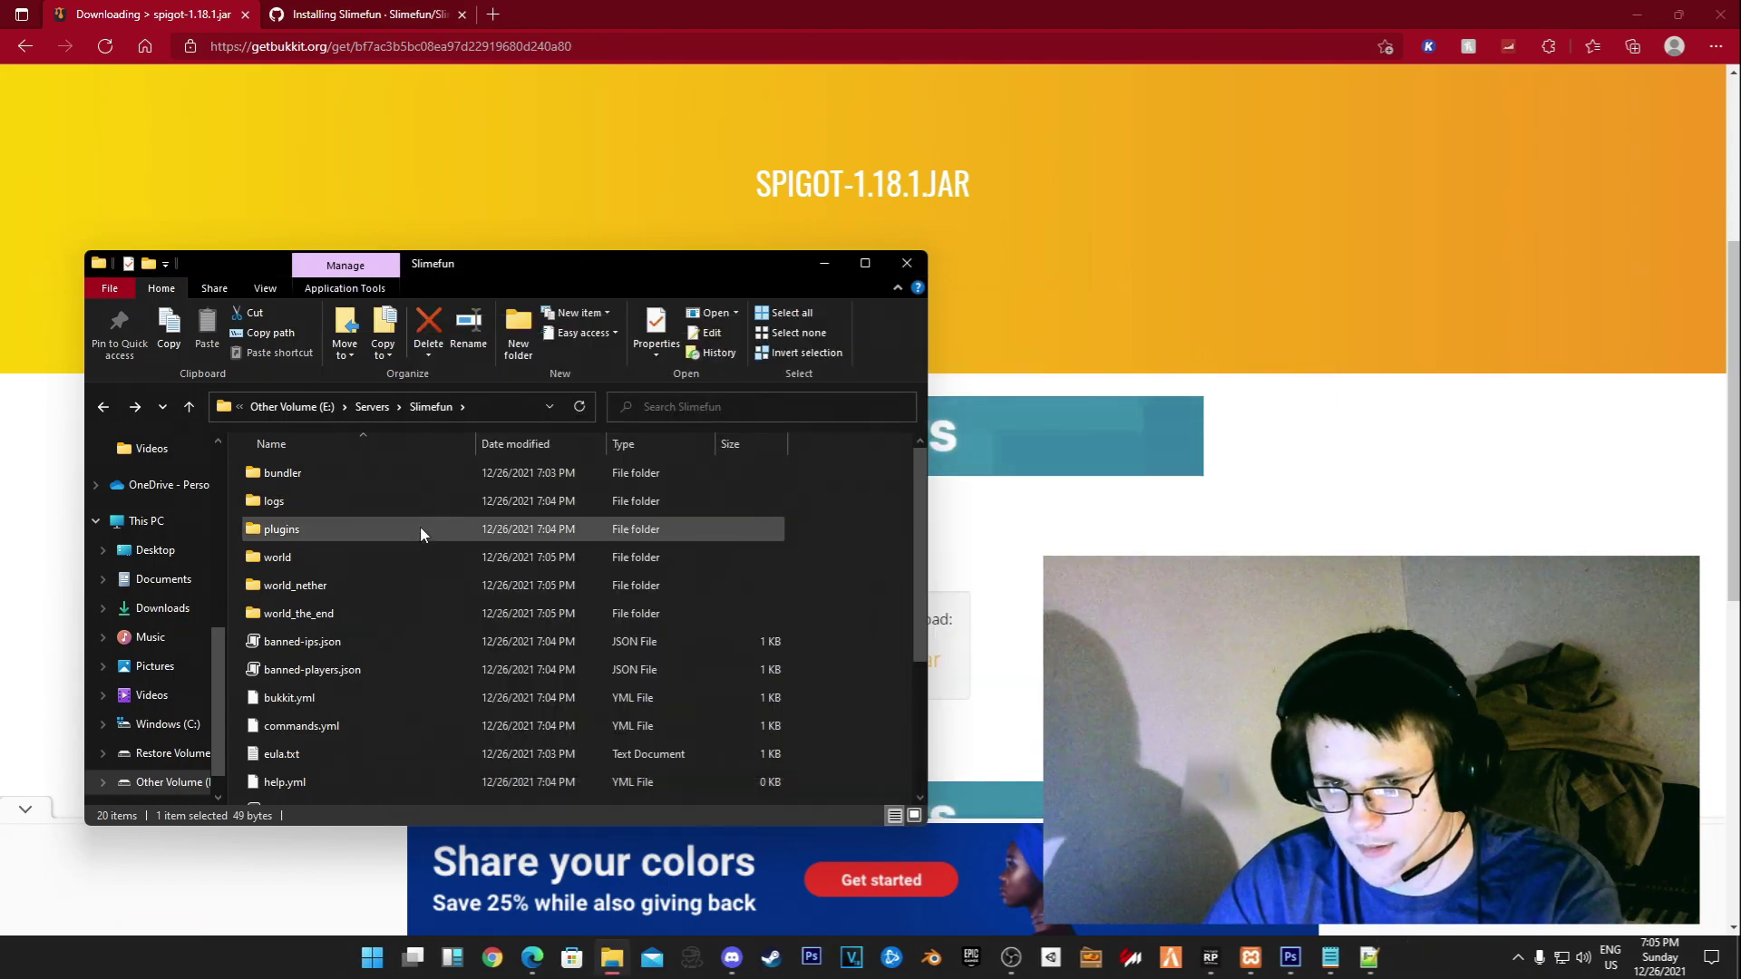
Open the server's plugins folder, check inside its PluginMetrics subfolder and return to plugins
double_click(271, 531)
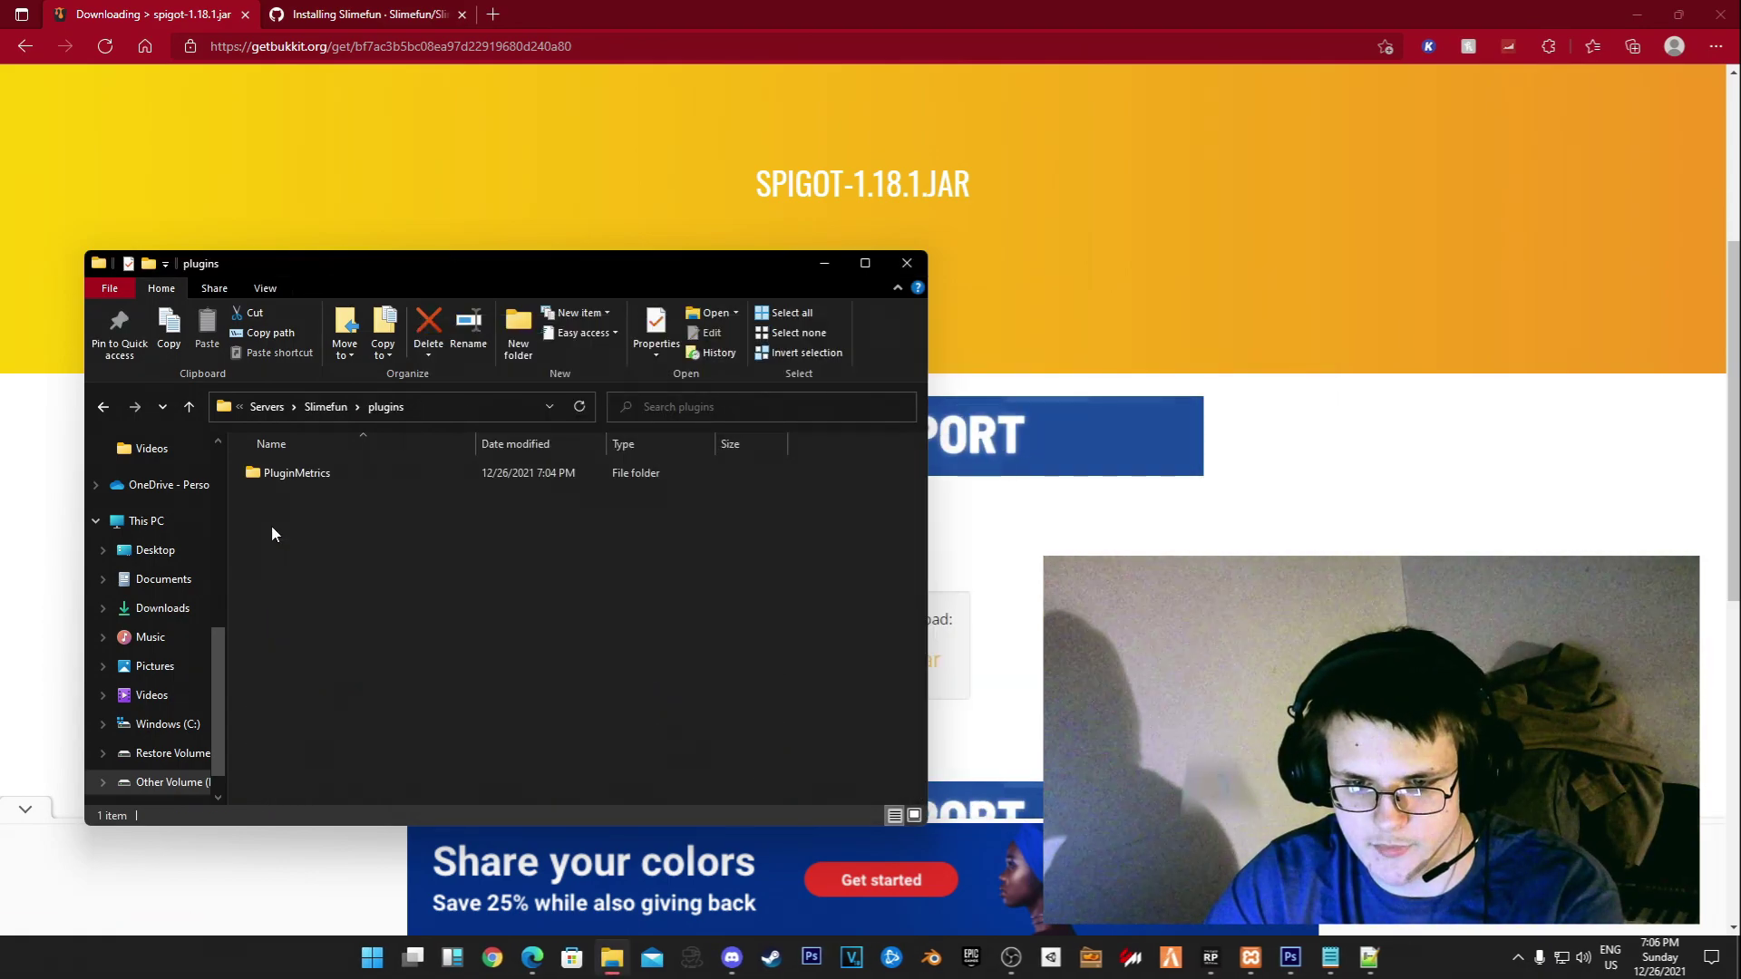
double_click(290, 474)
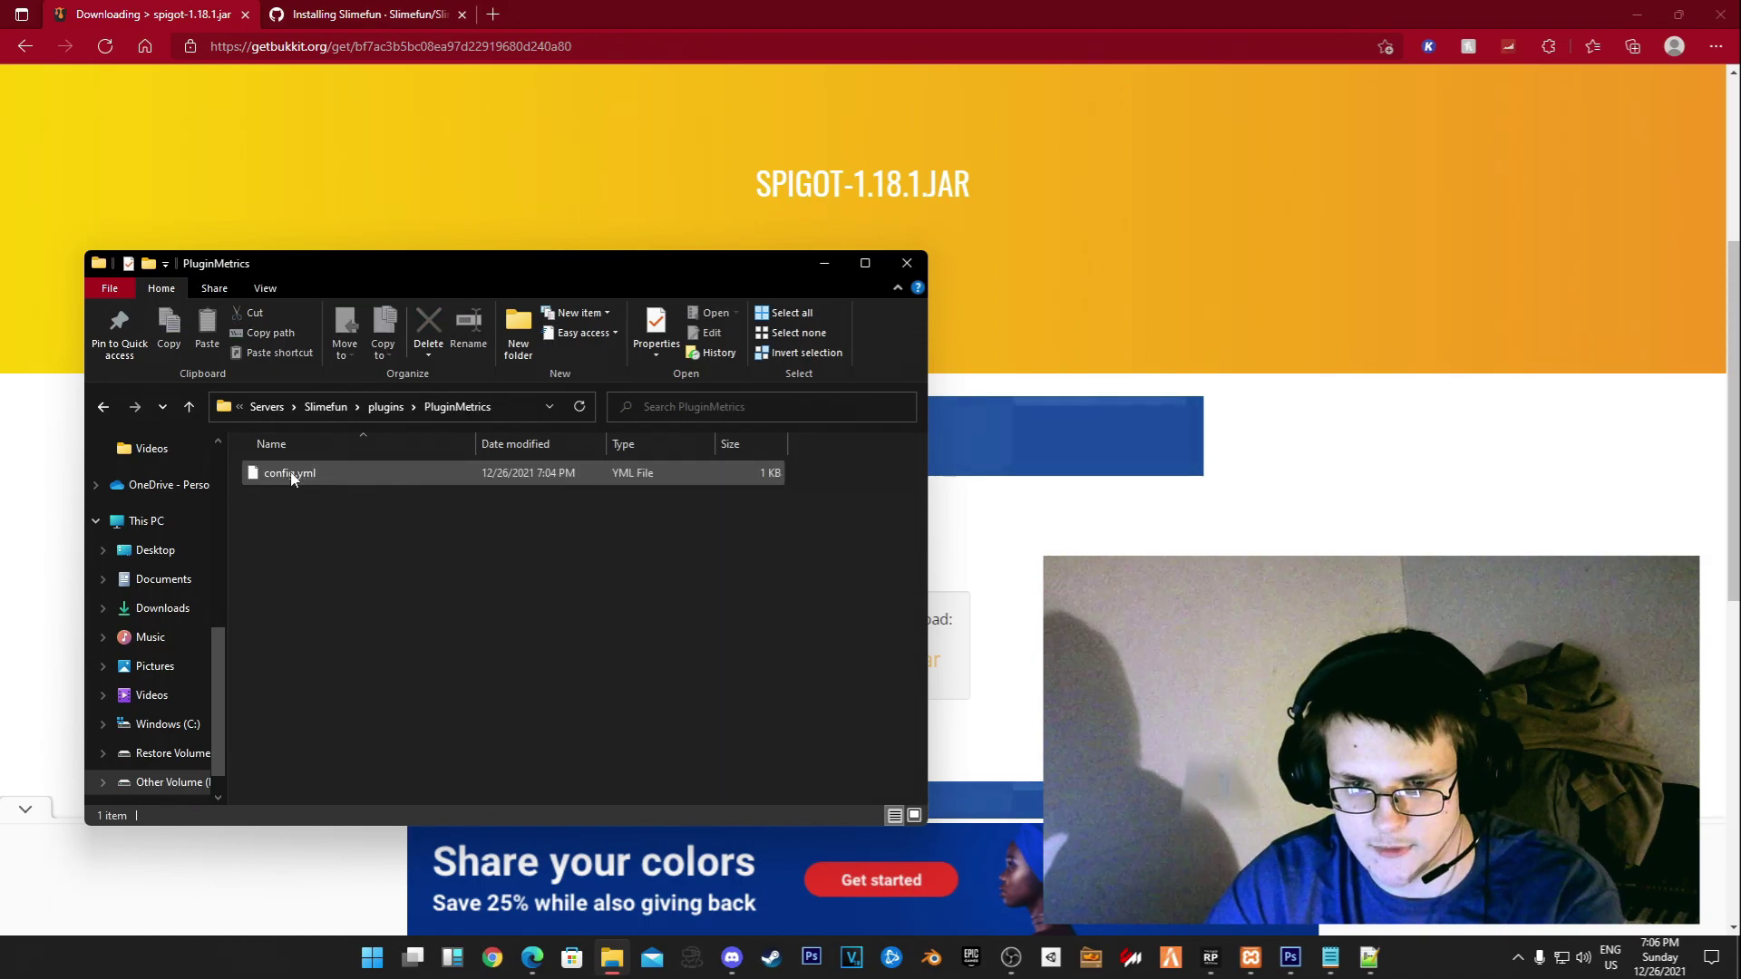
click(386, 407)
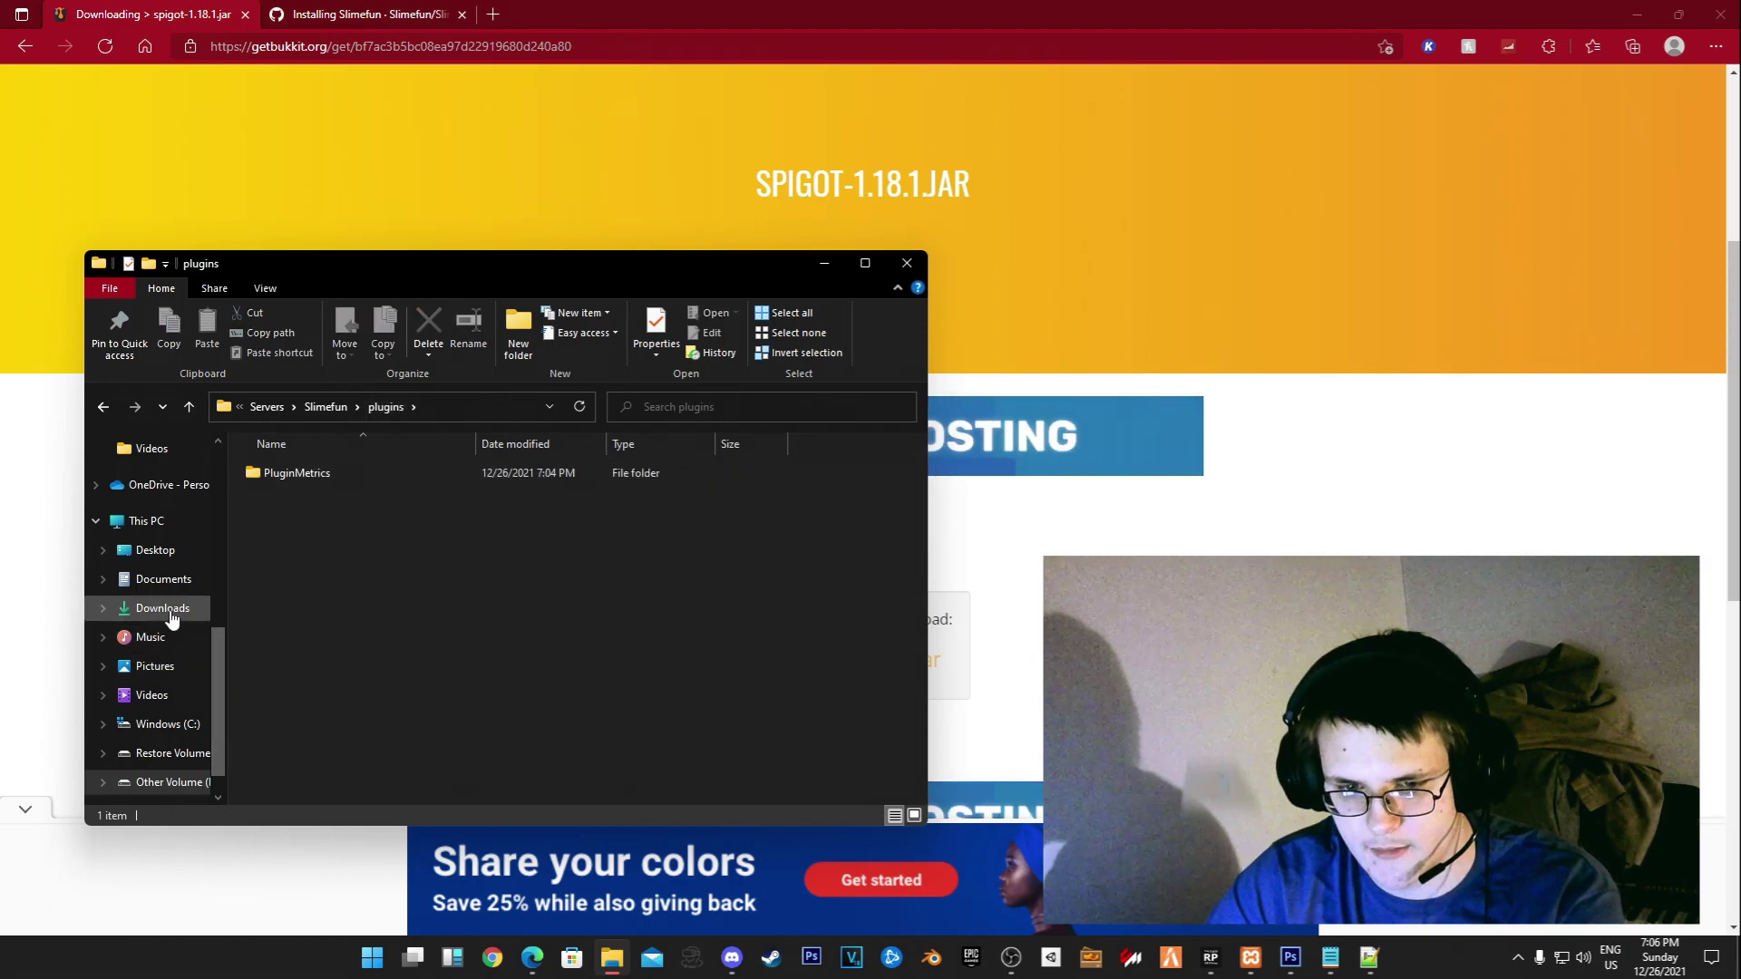
Read the prerequisites and the available download branches on the Installing Slimefun wiki page in the browser
click(297, 16)
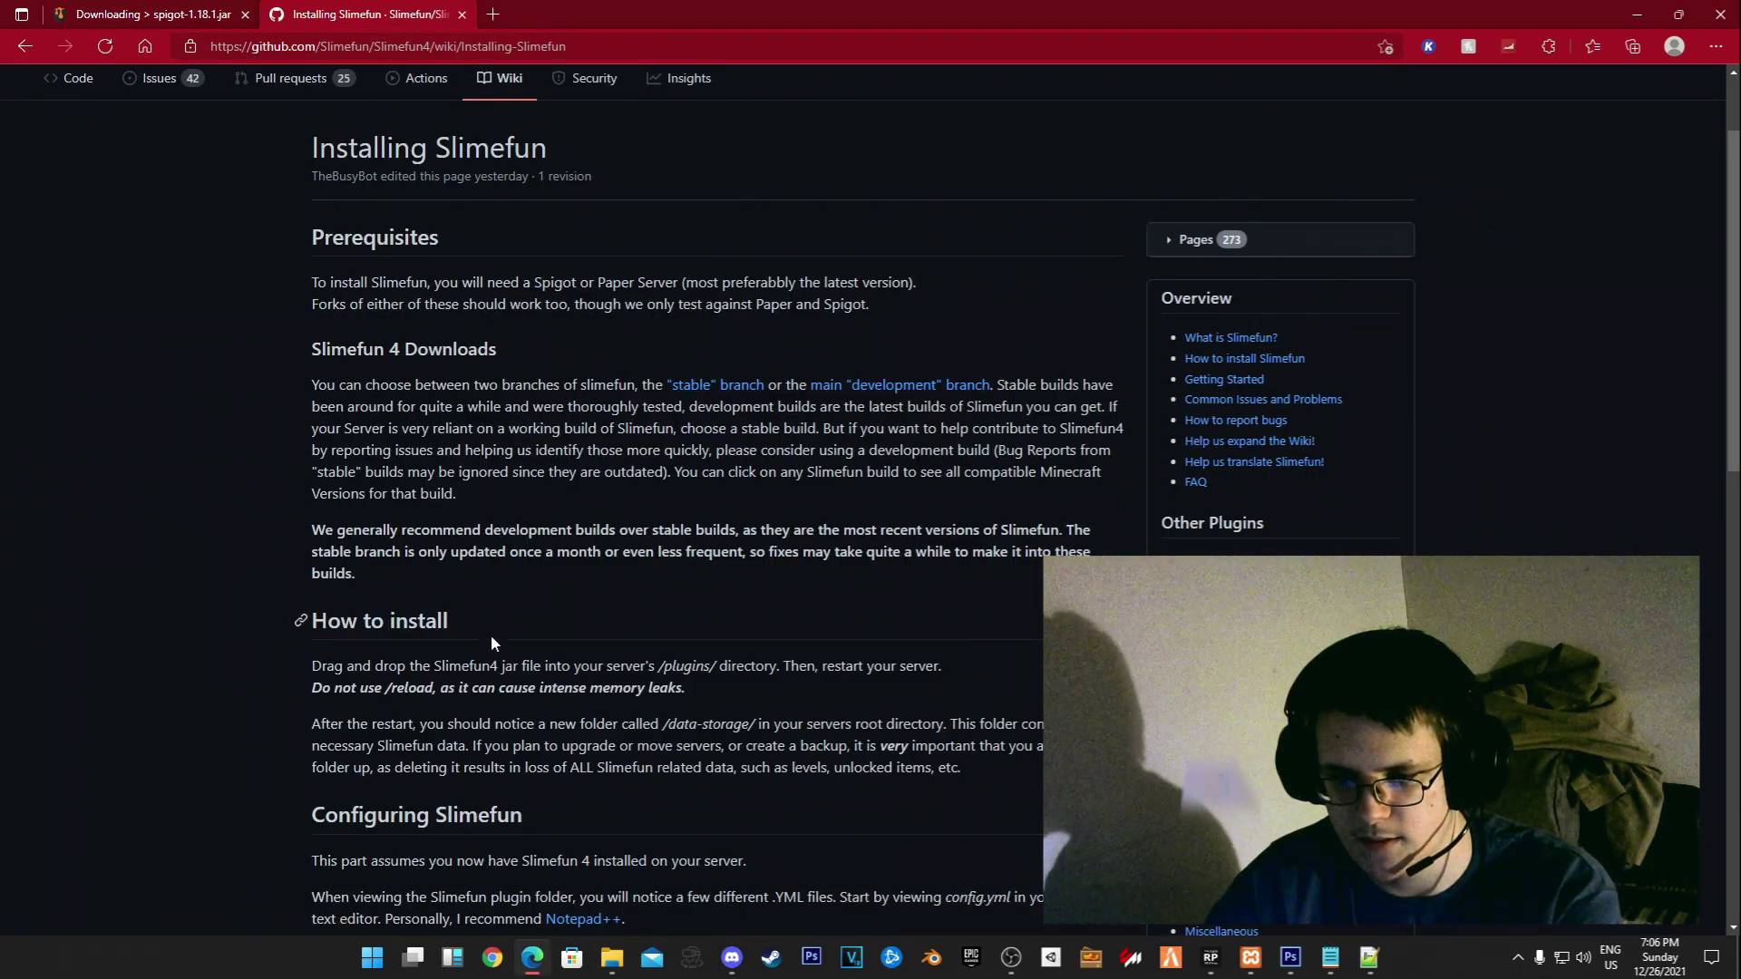
scroll(390, 705, up, 2)
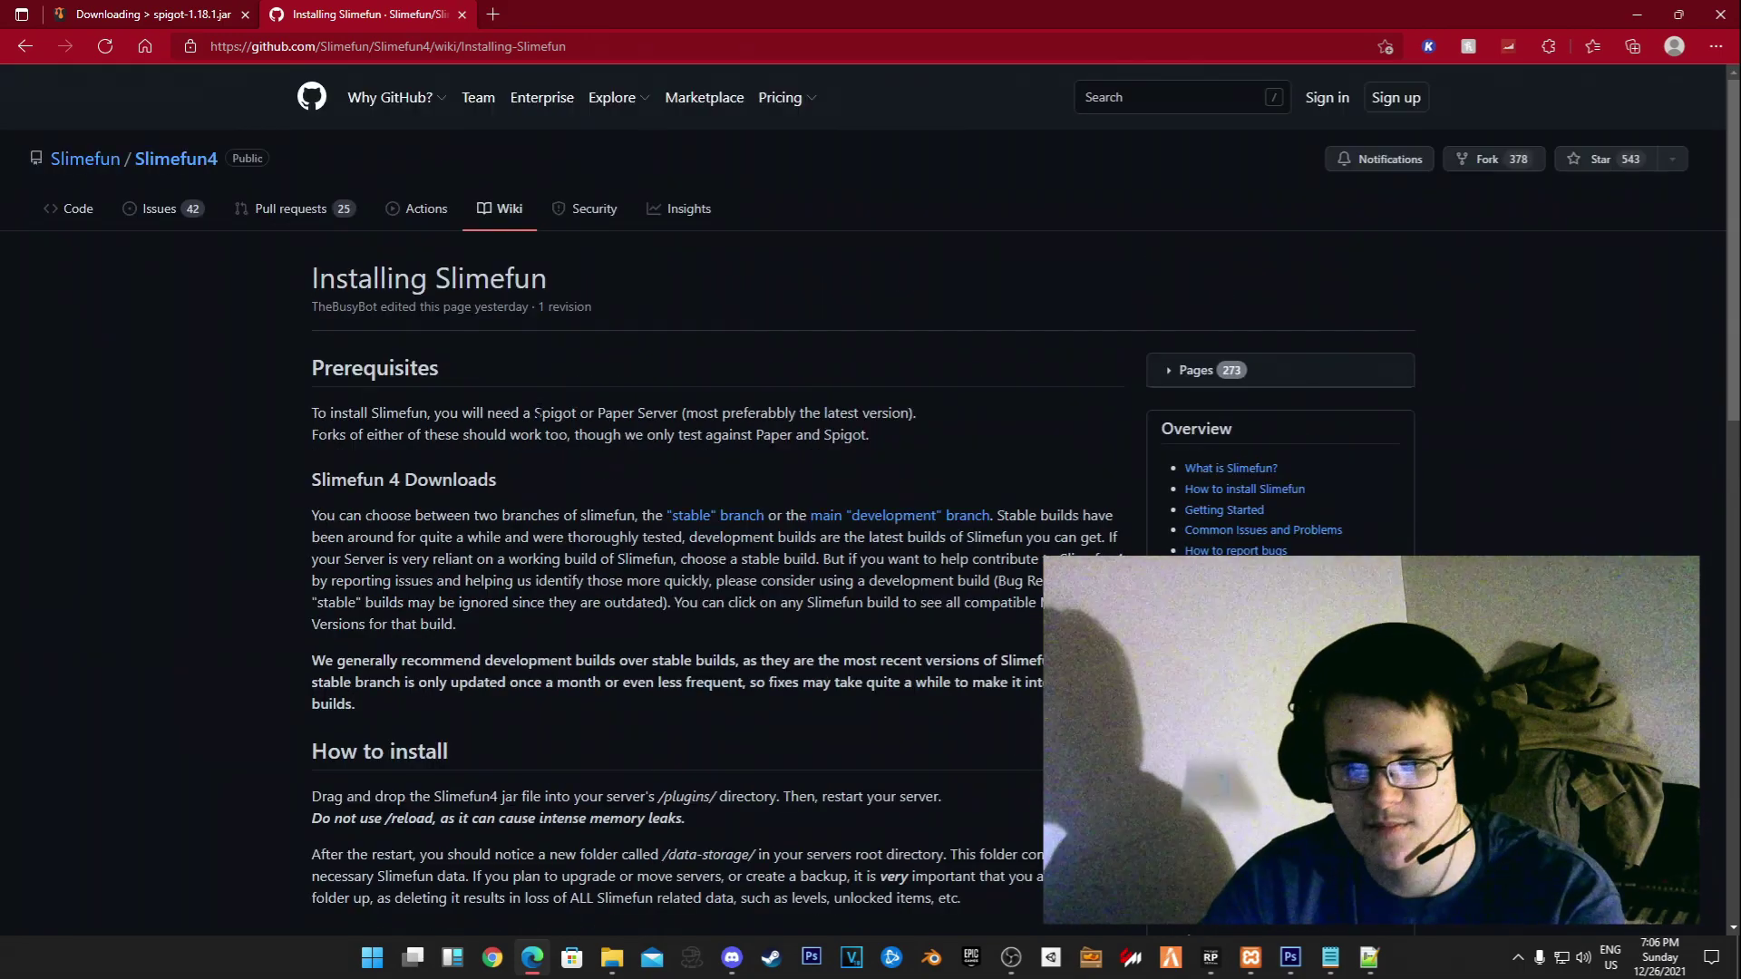
drag(534, 413, 686, 413)
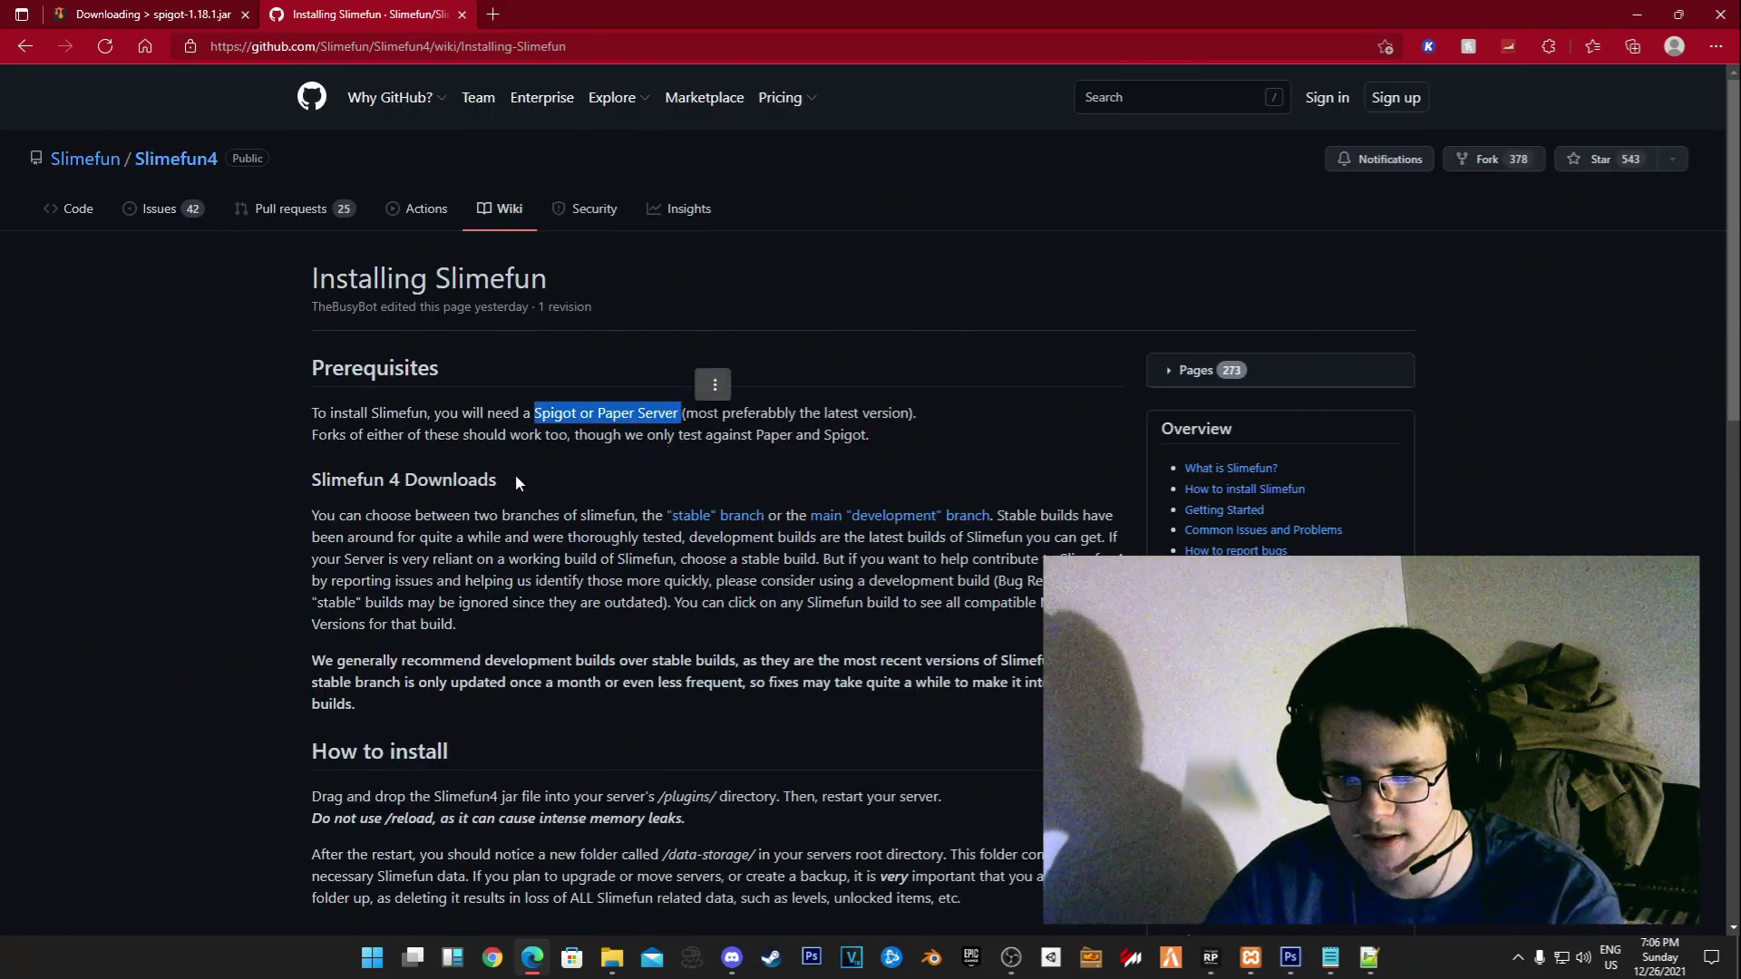
click(557, 466)
scroll(557, 467, down, 3)
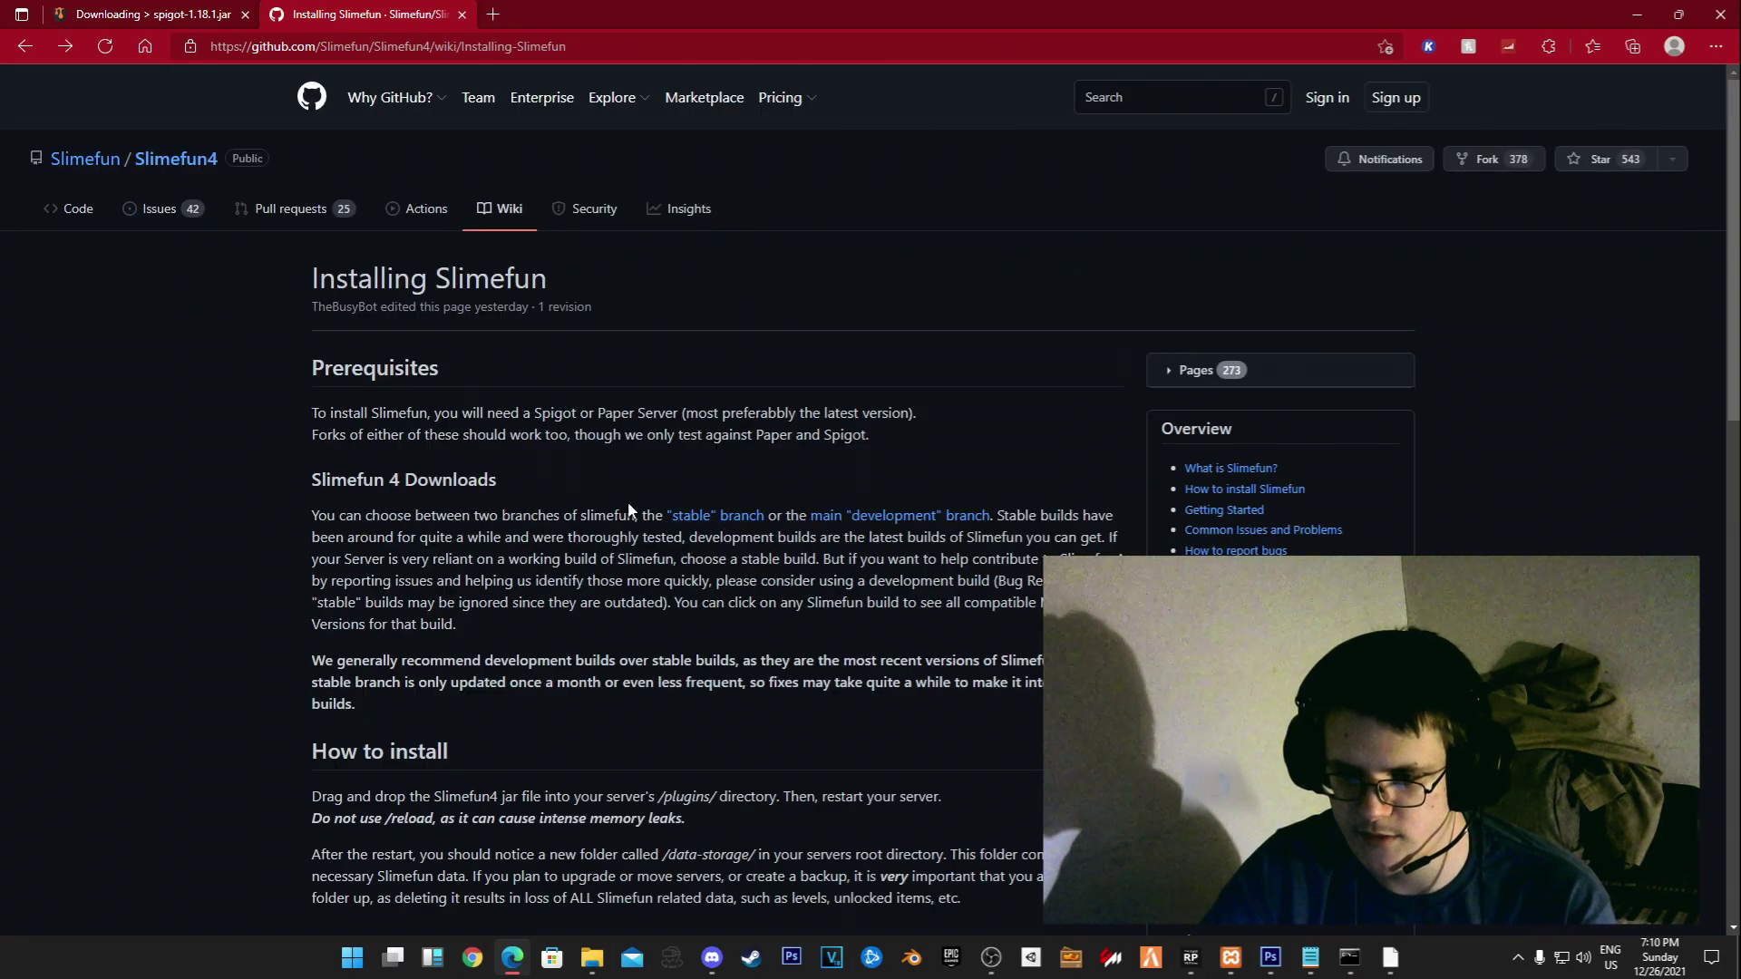
drag(628, 507, 1091, 515)
click(845, 505)
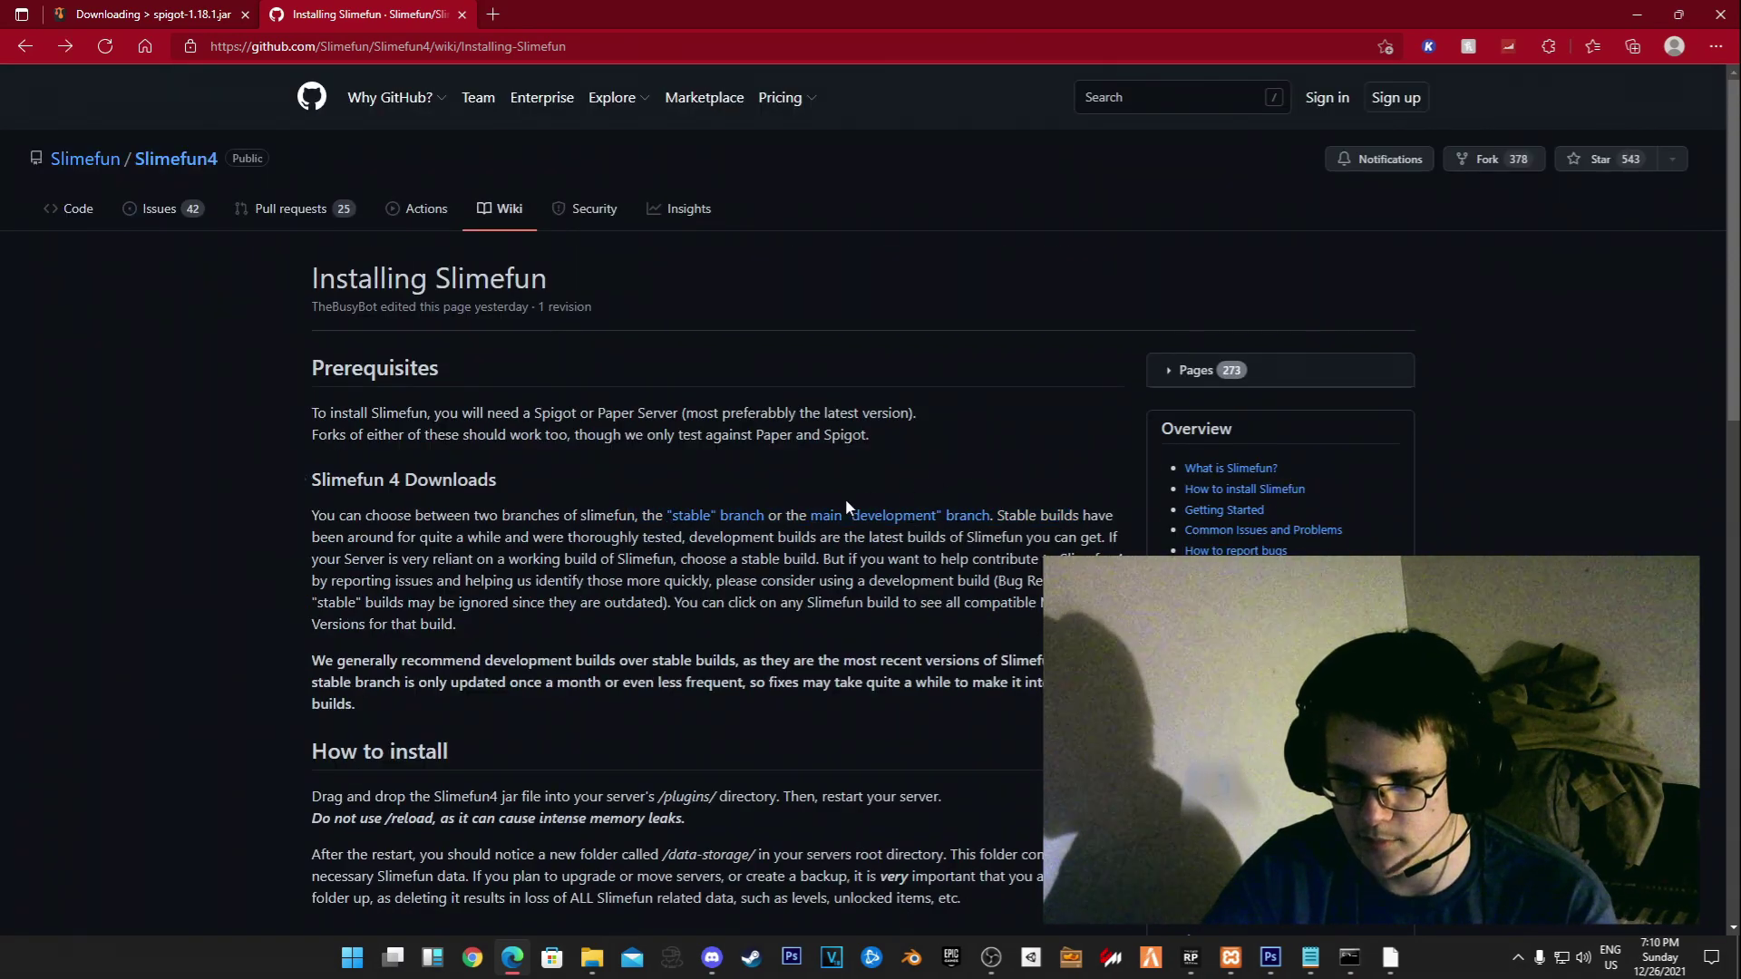
Open the stable branch builds in a separate tab and check which Minecraft versions the latest build supports
right_click(736, 526)
click(788, 533)
click(626, 11)
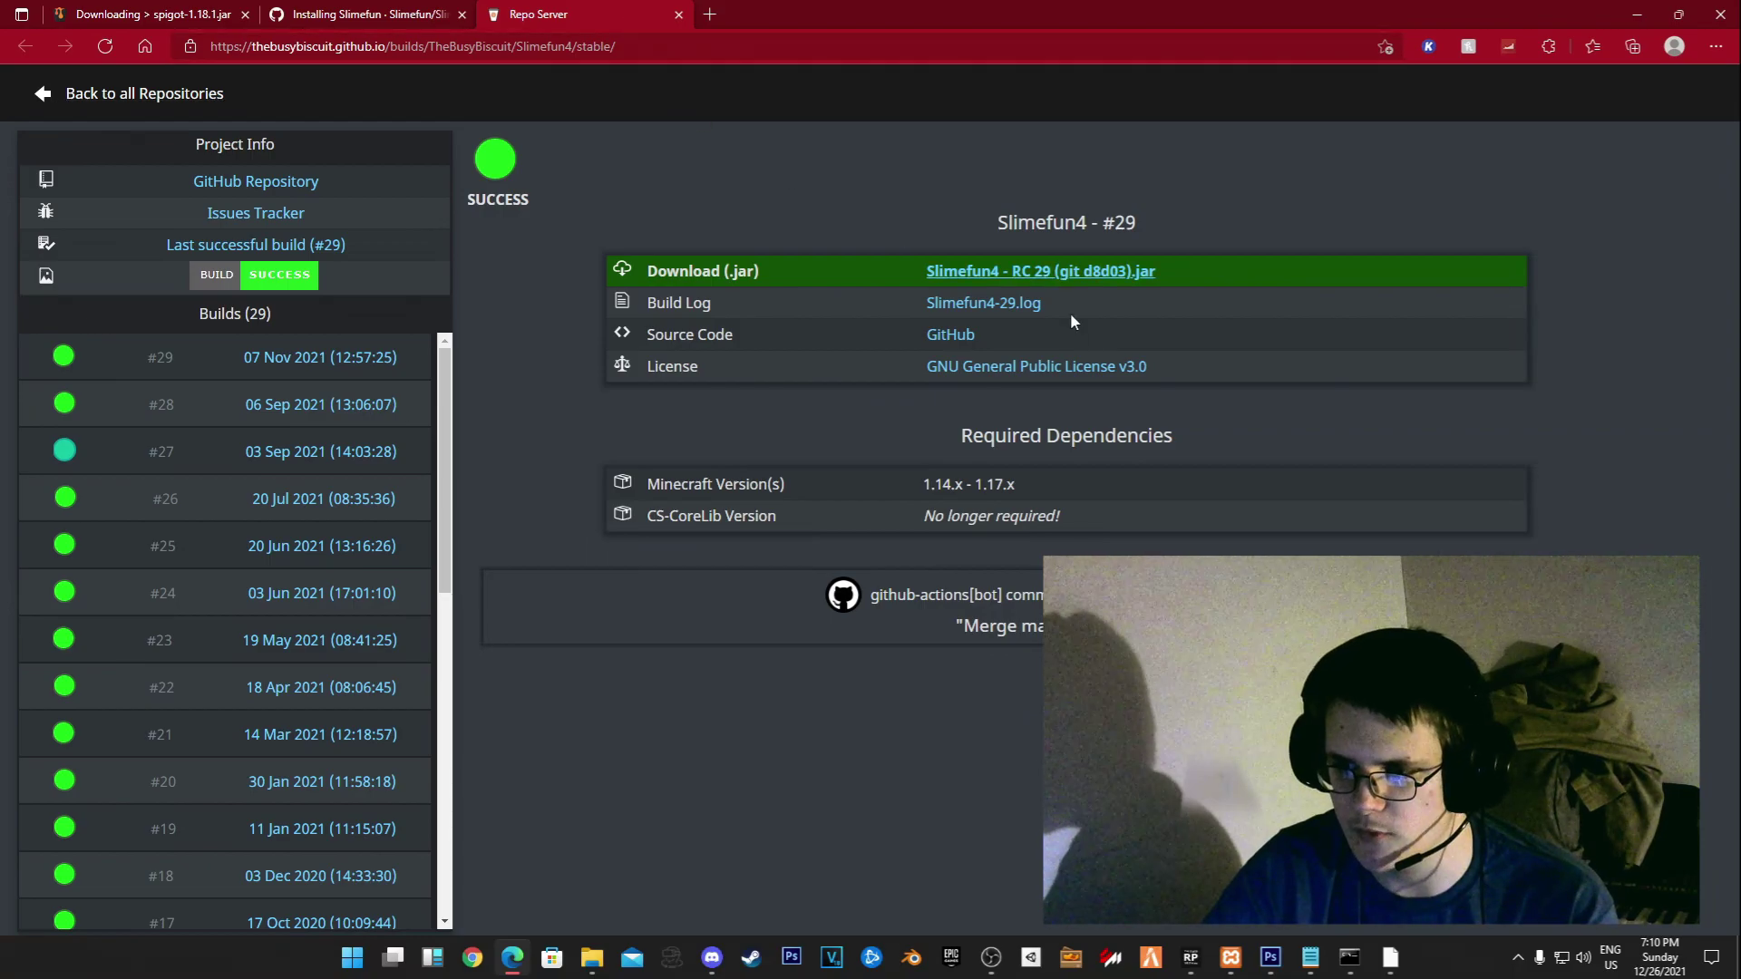
triple_click(986, 493)
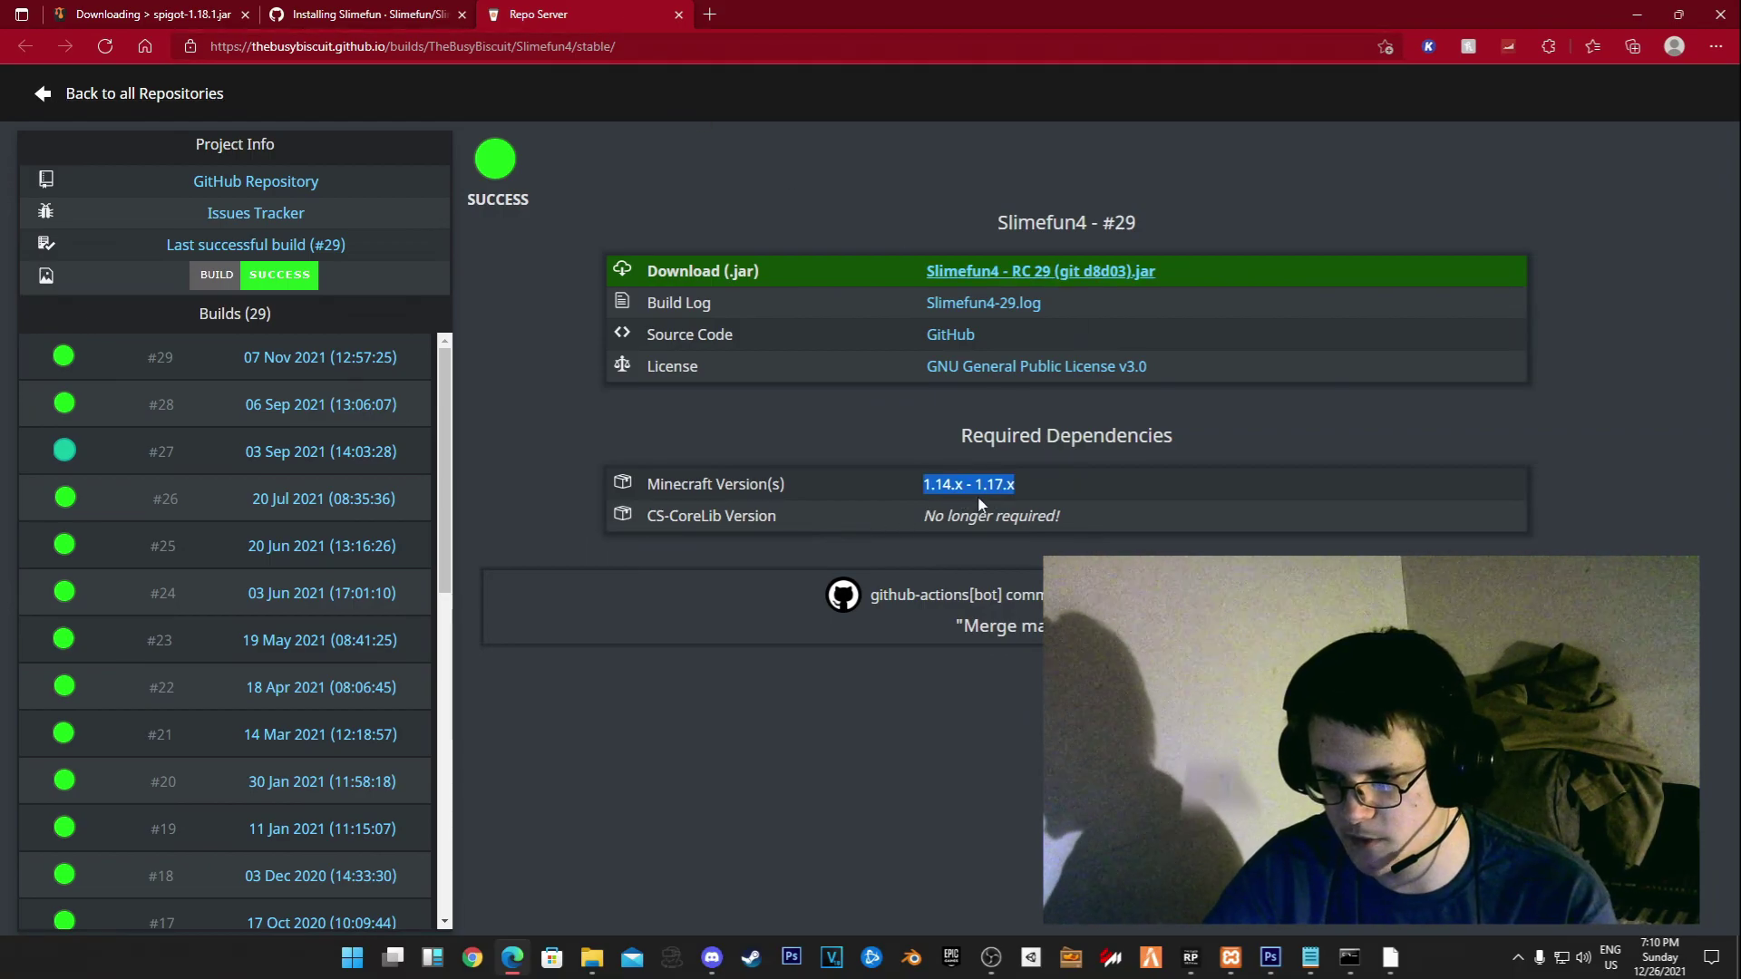
Open the main development branch builds, check the supported Minecraft versions and download Slimefun4 - DEV 989 (git e065e).jar, keeping the flagged file
click(400, 7)
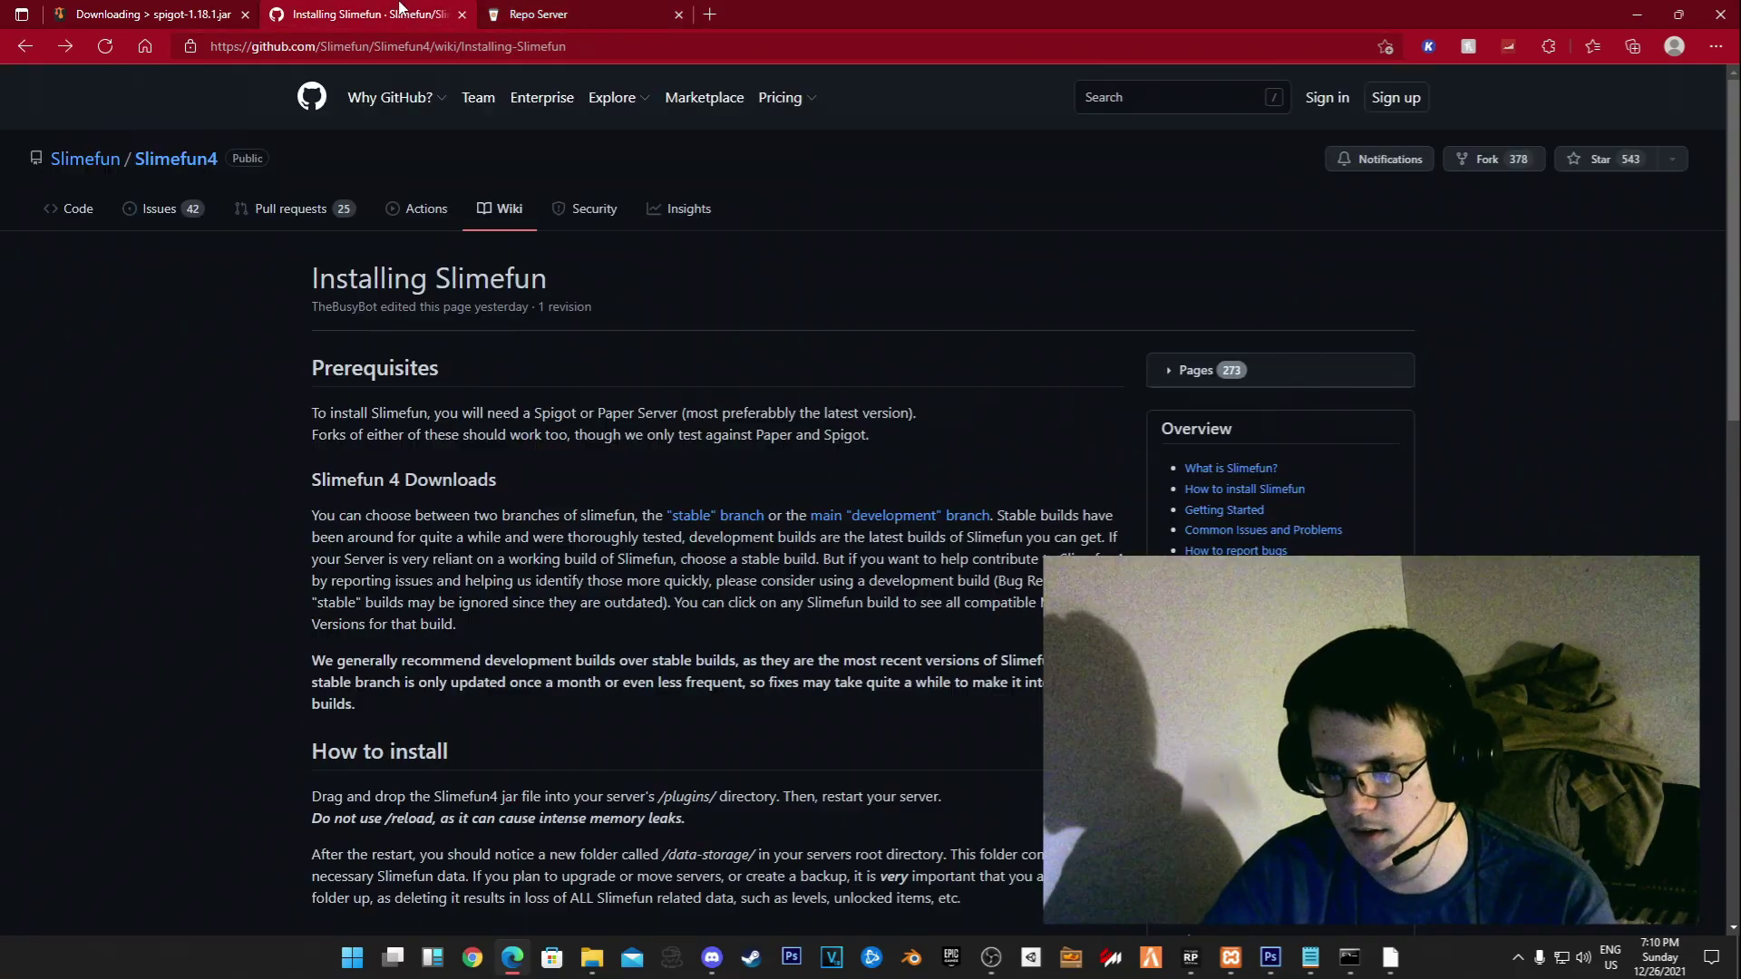
click(789, 14)
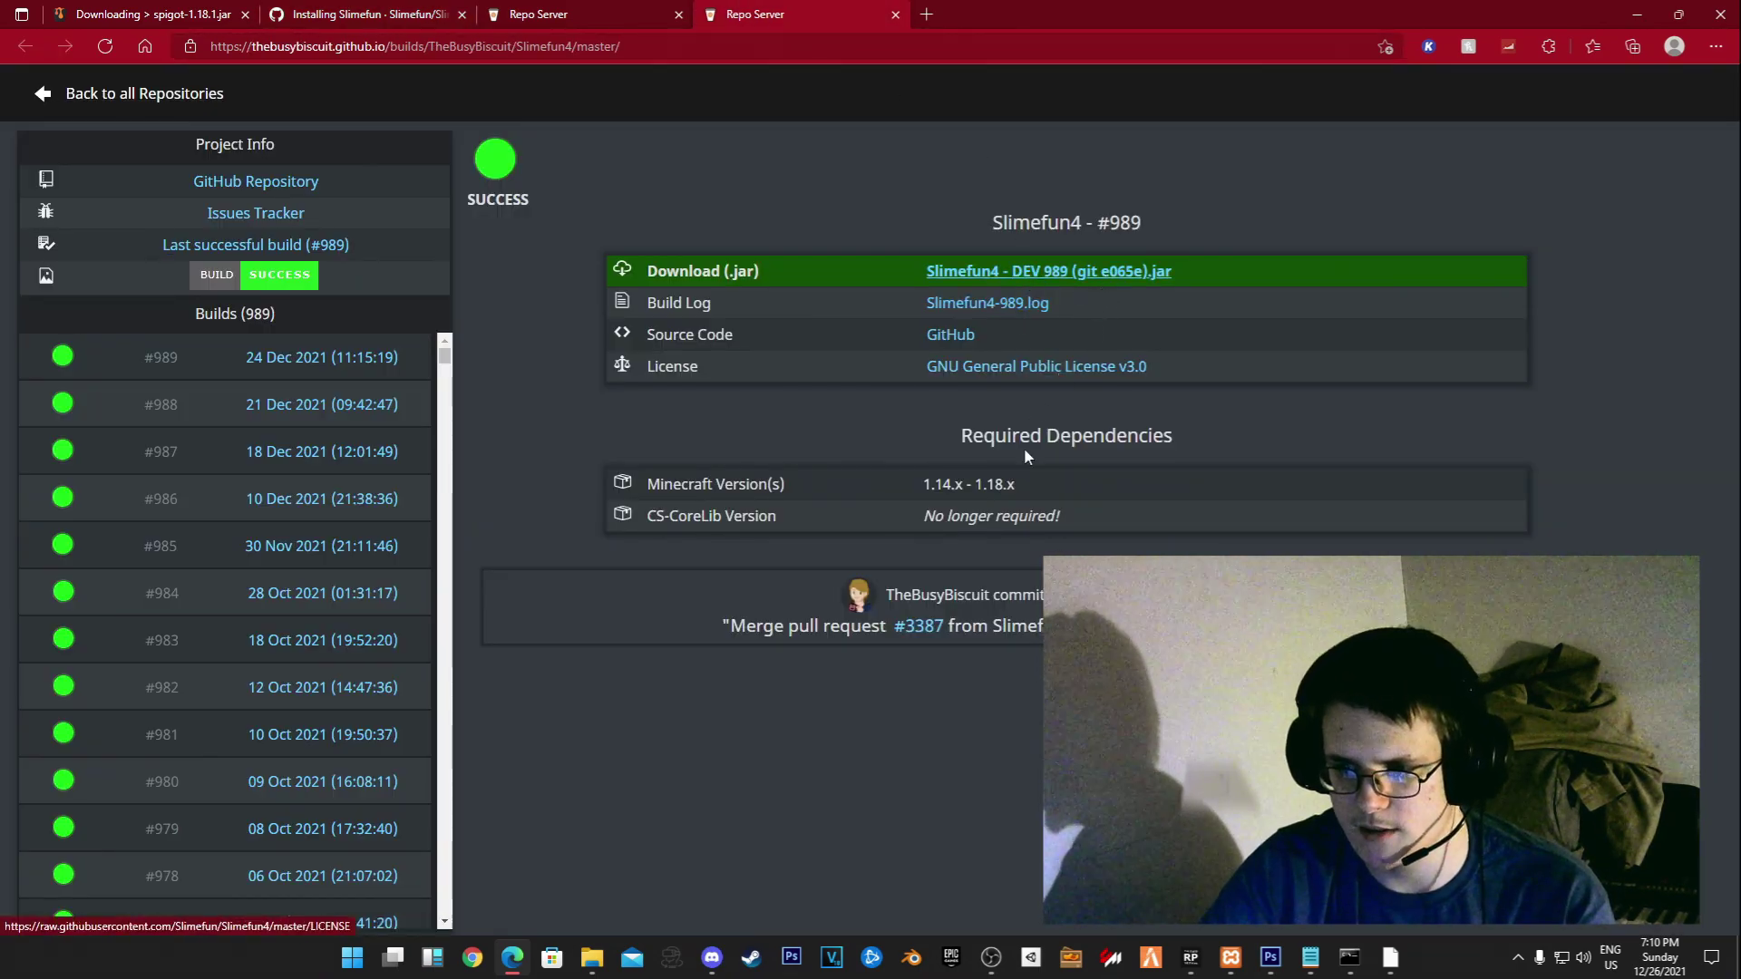
click(1039, 486)
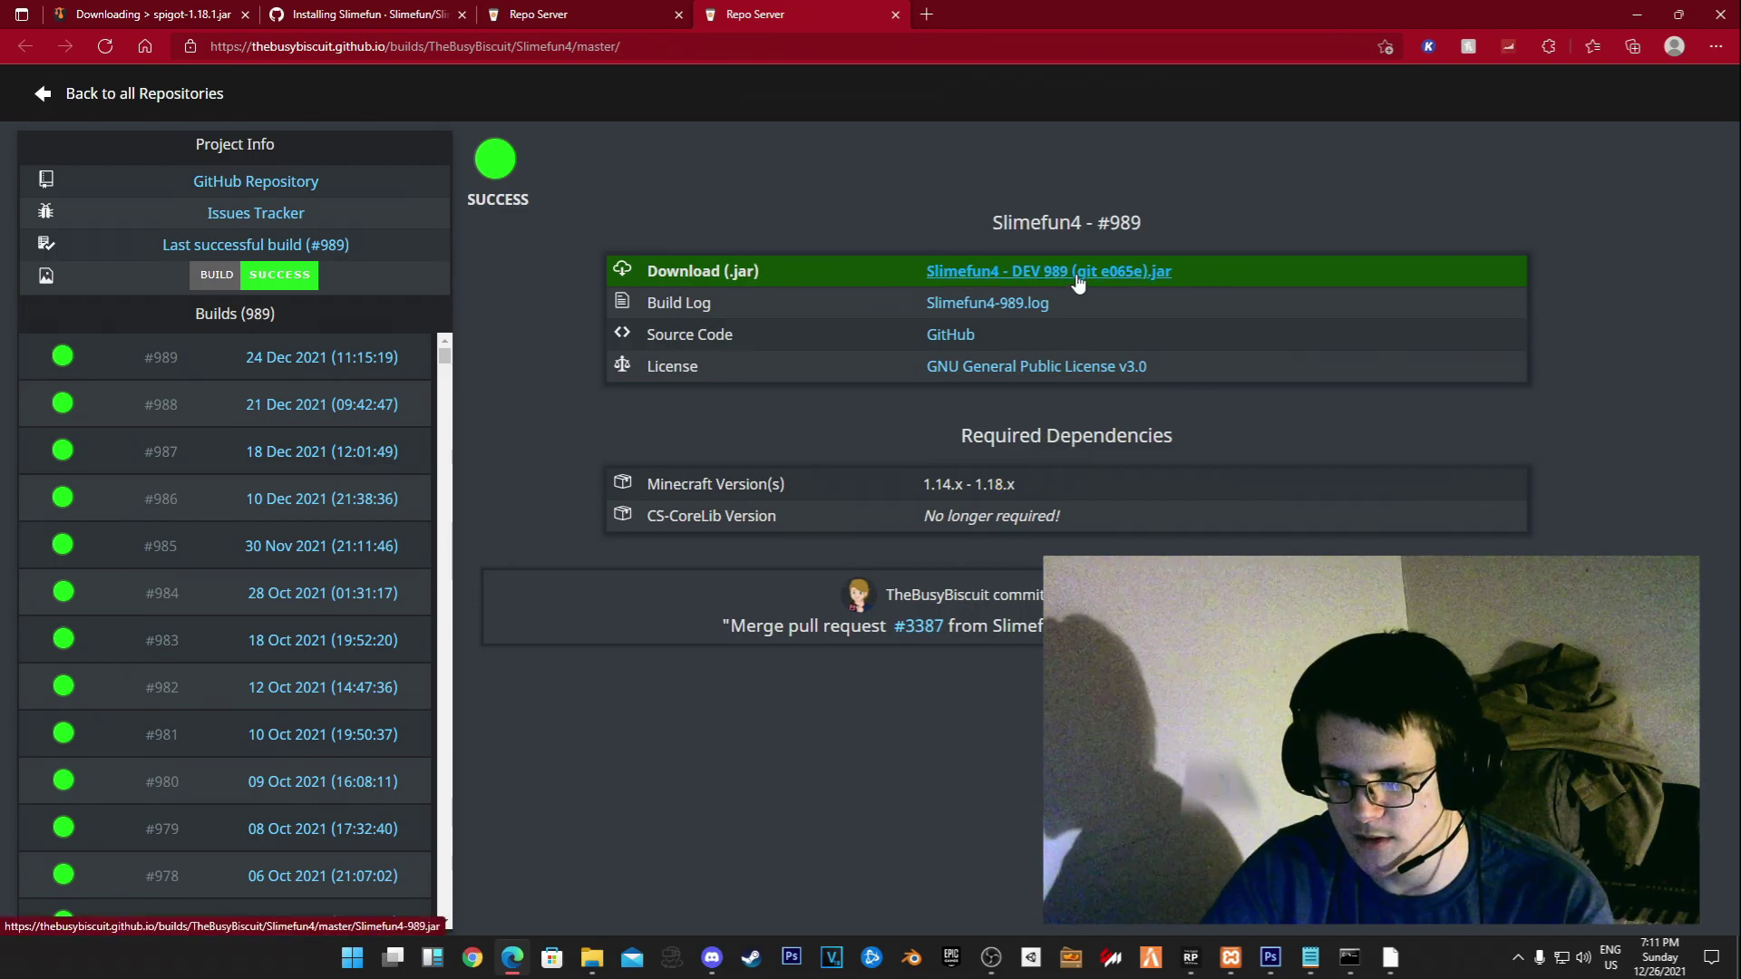
click(1077, 275)
click(1609, 118)
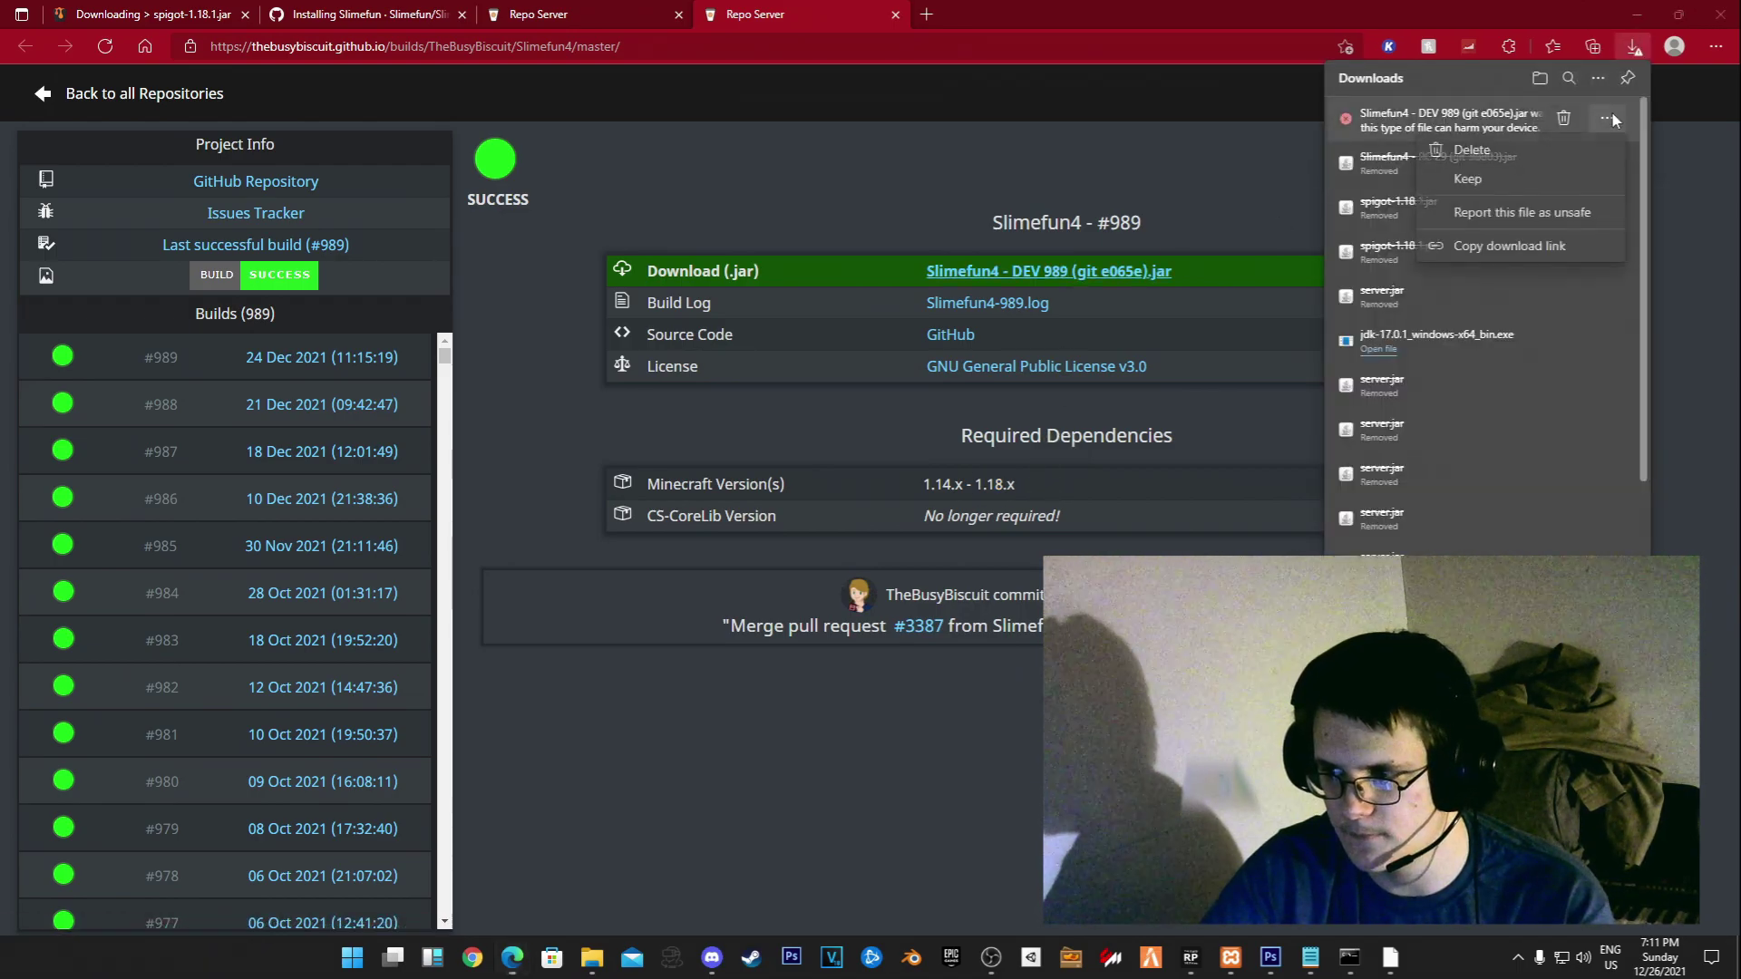
click(1528, 172)
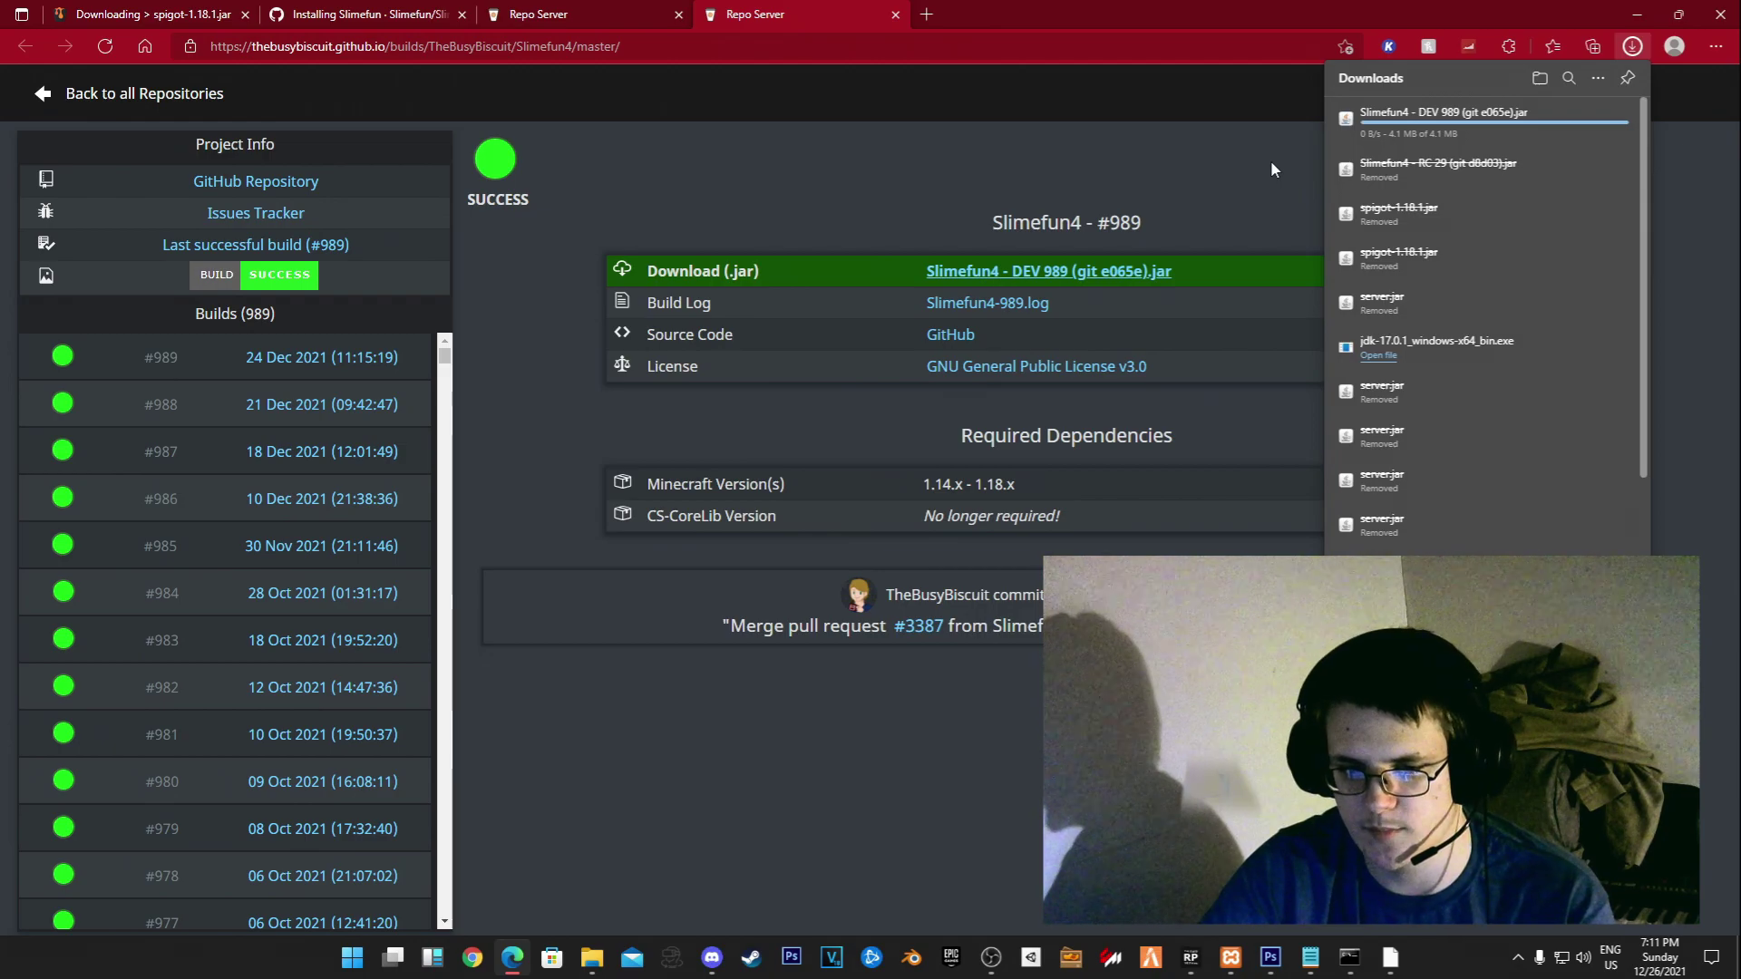
Locate the downloaded Slimefun4 - DEV 989 (git e065e).jar in Downloads and place it in the Slimefun server's plugins folder
click(1577, 118)
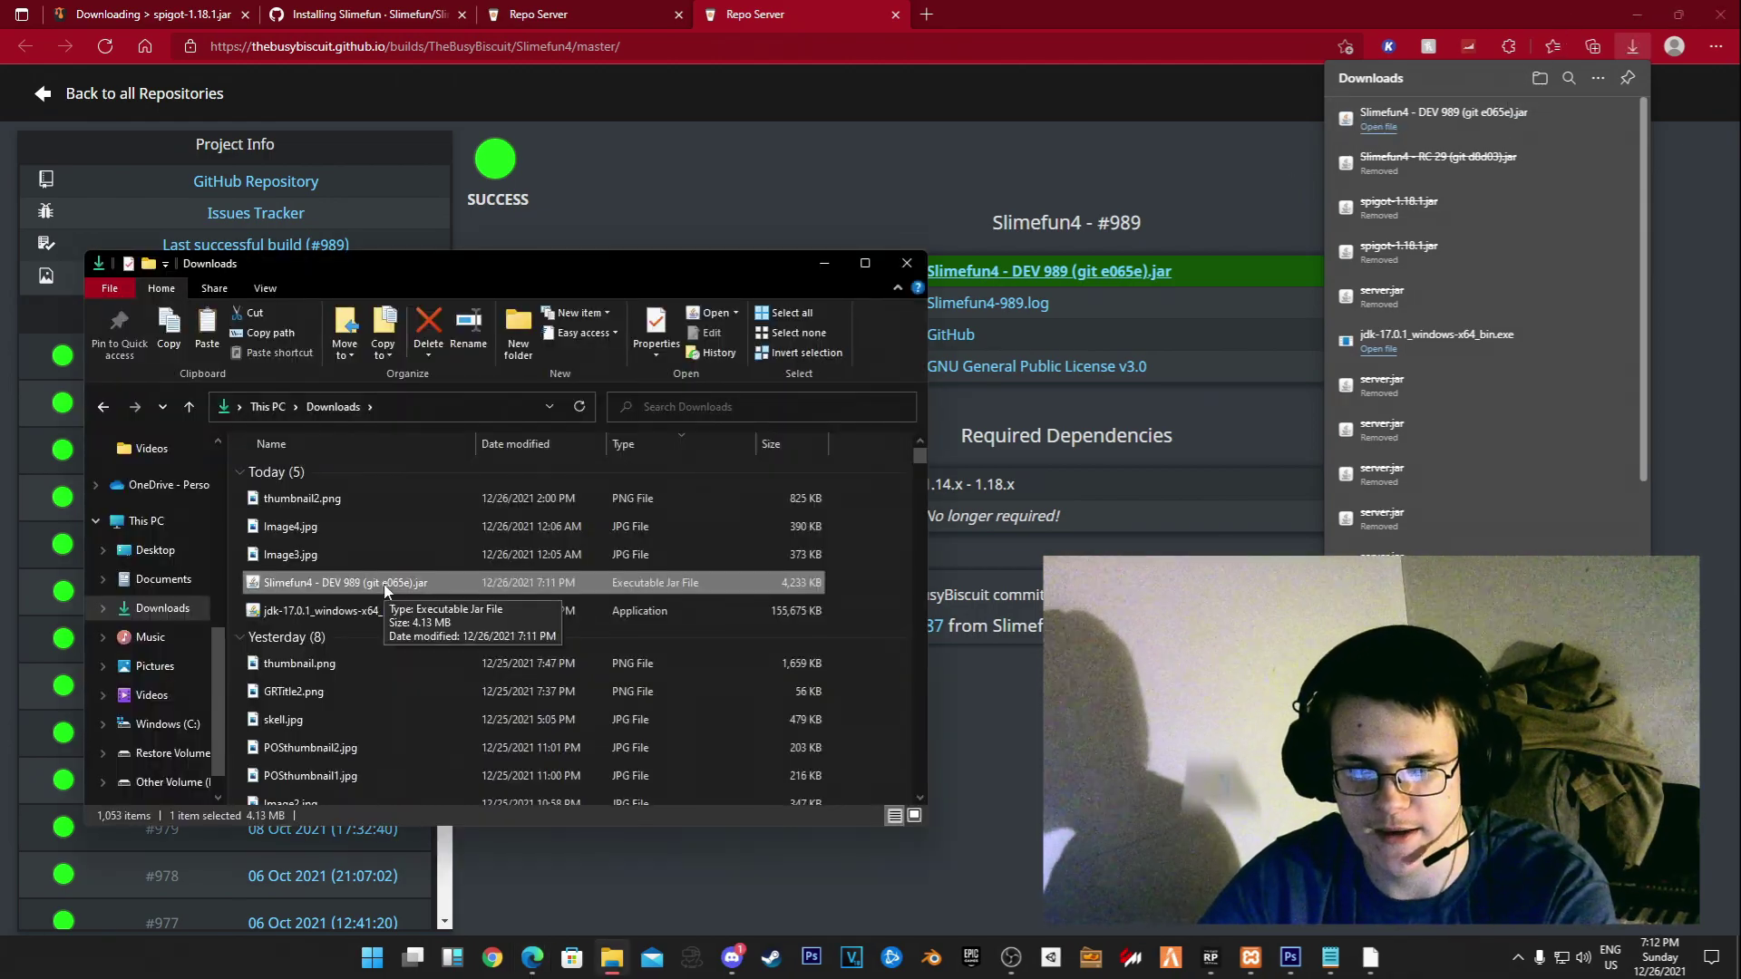
right_click(385, 585)
click(422, 468)
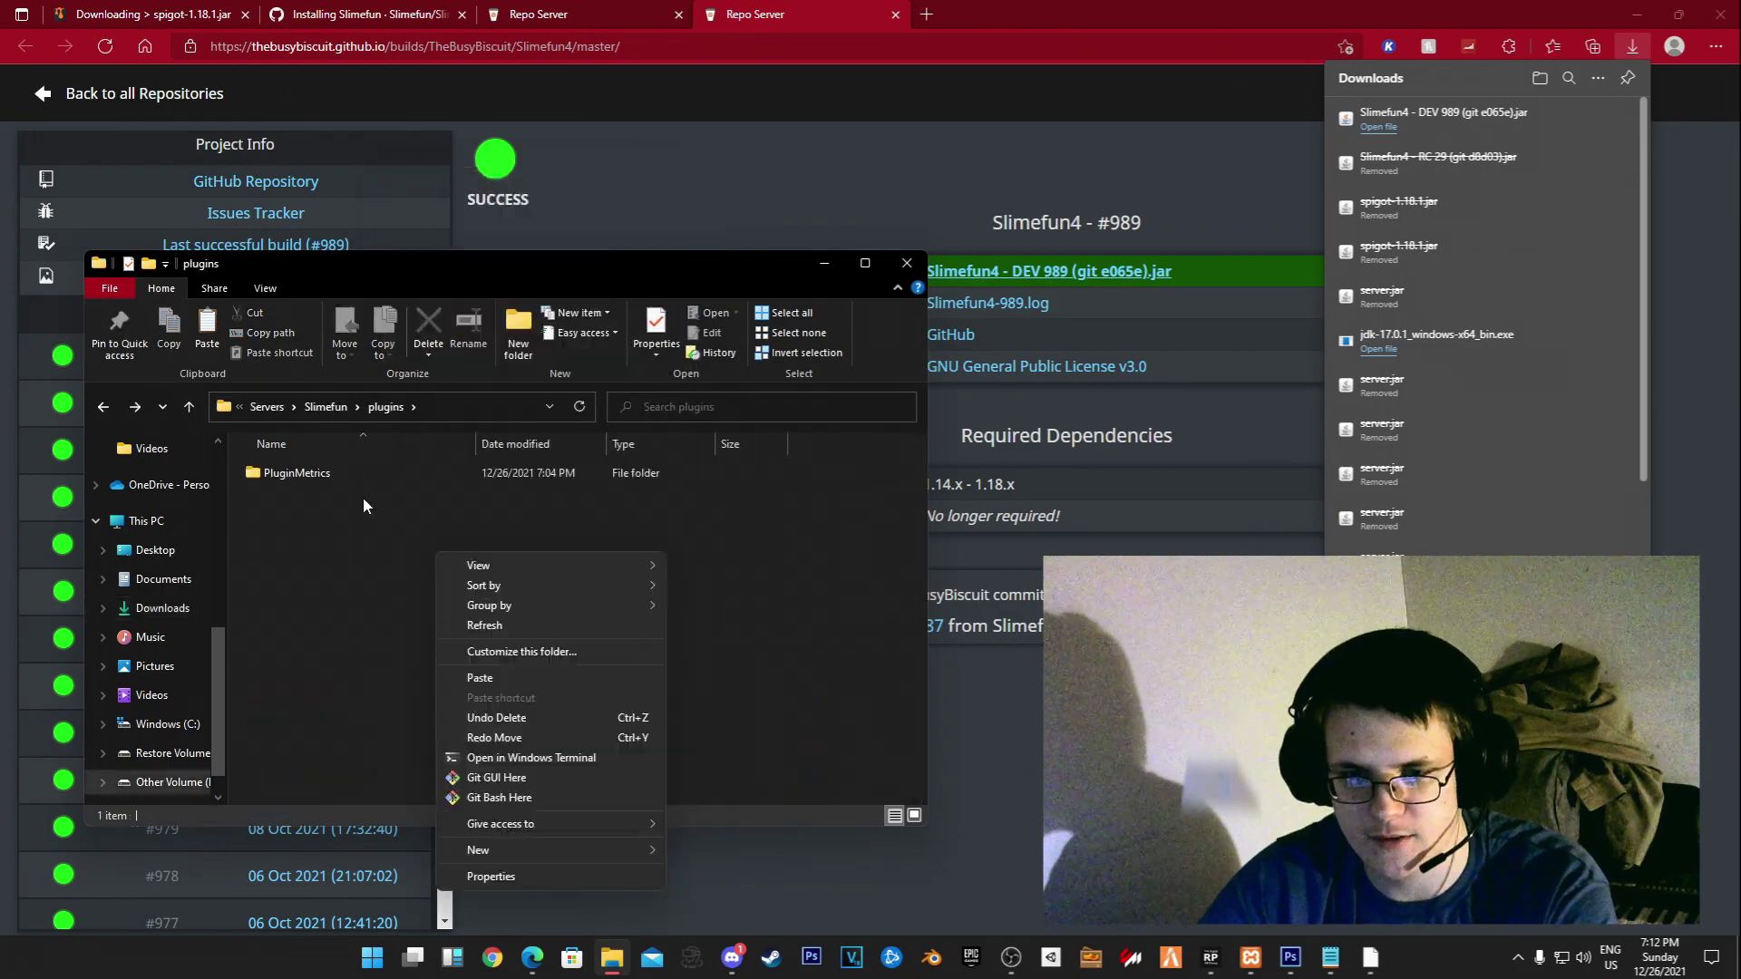
click(366, 535)
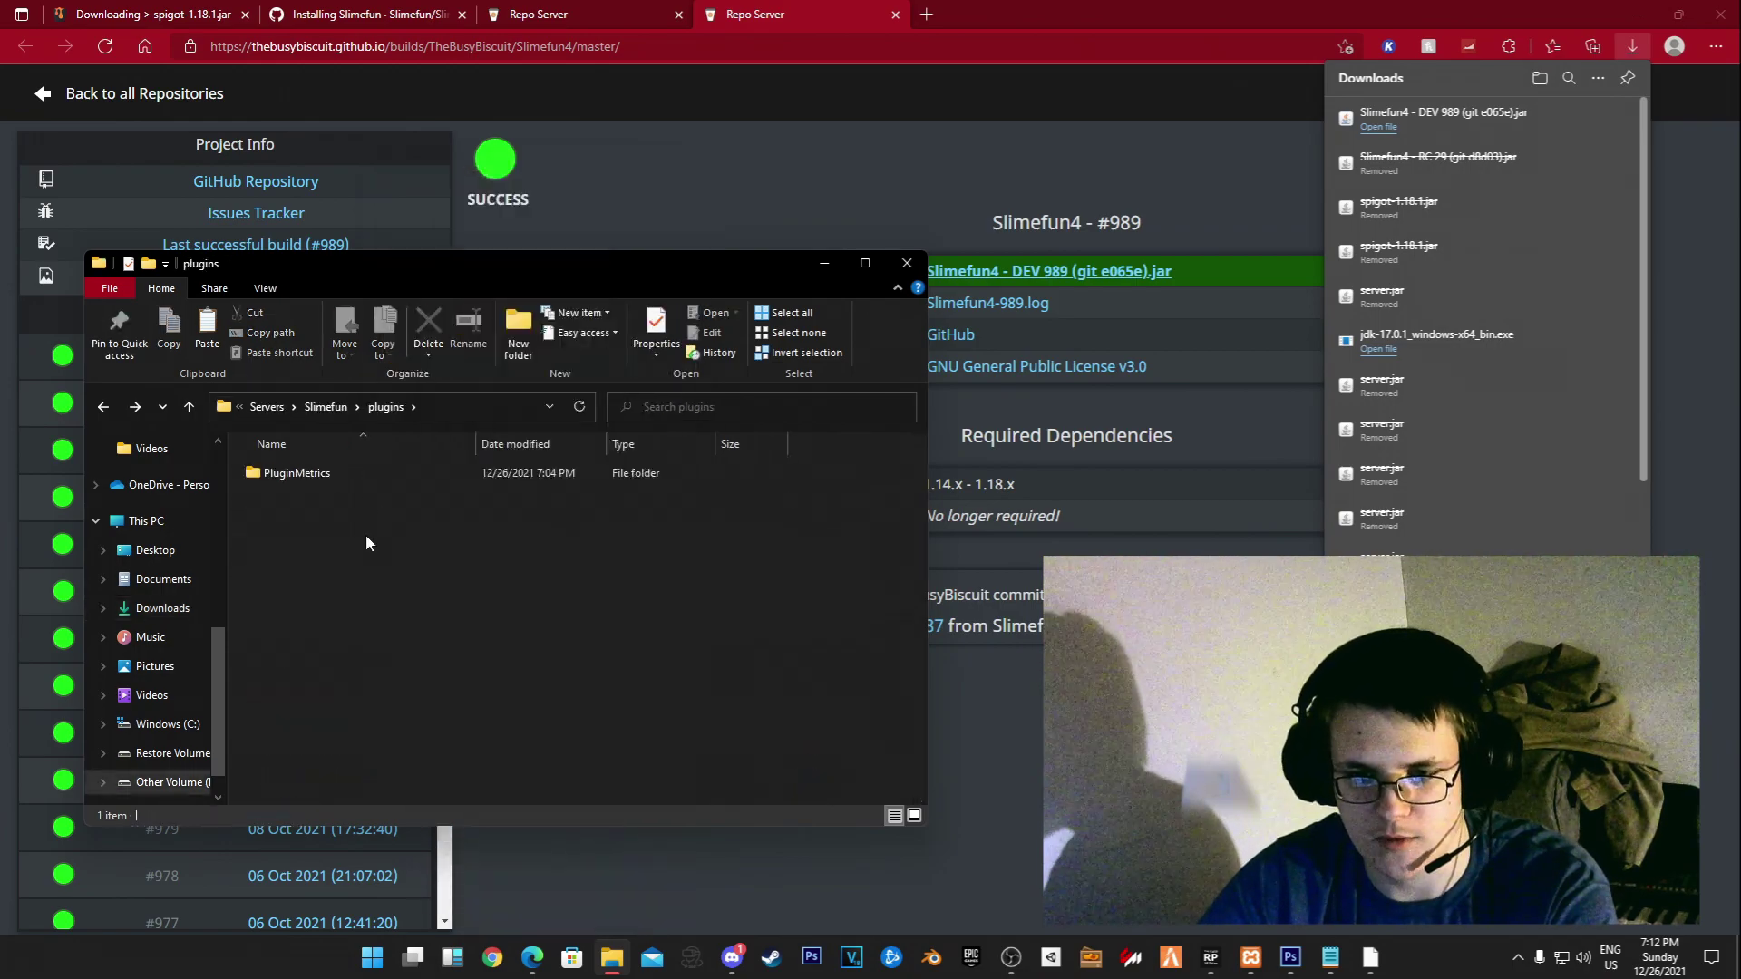
right_click(366, 535)
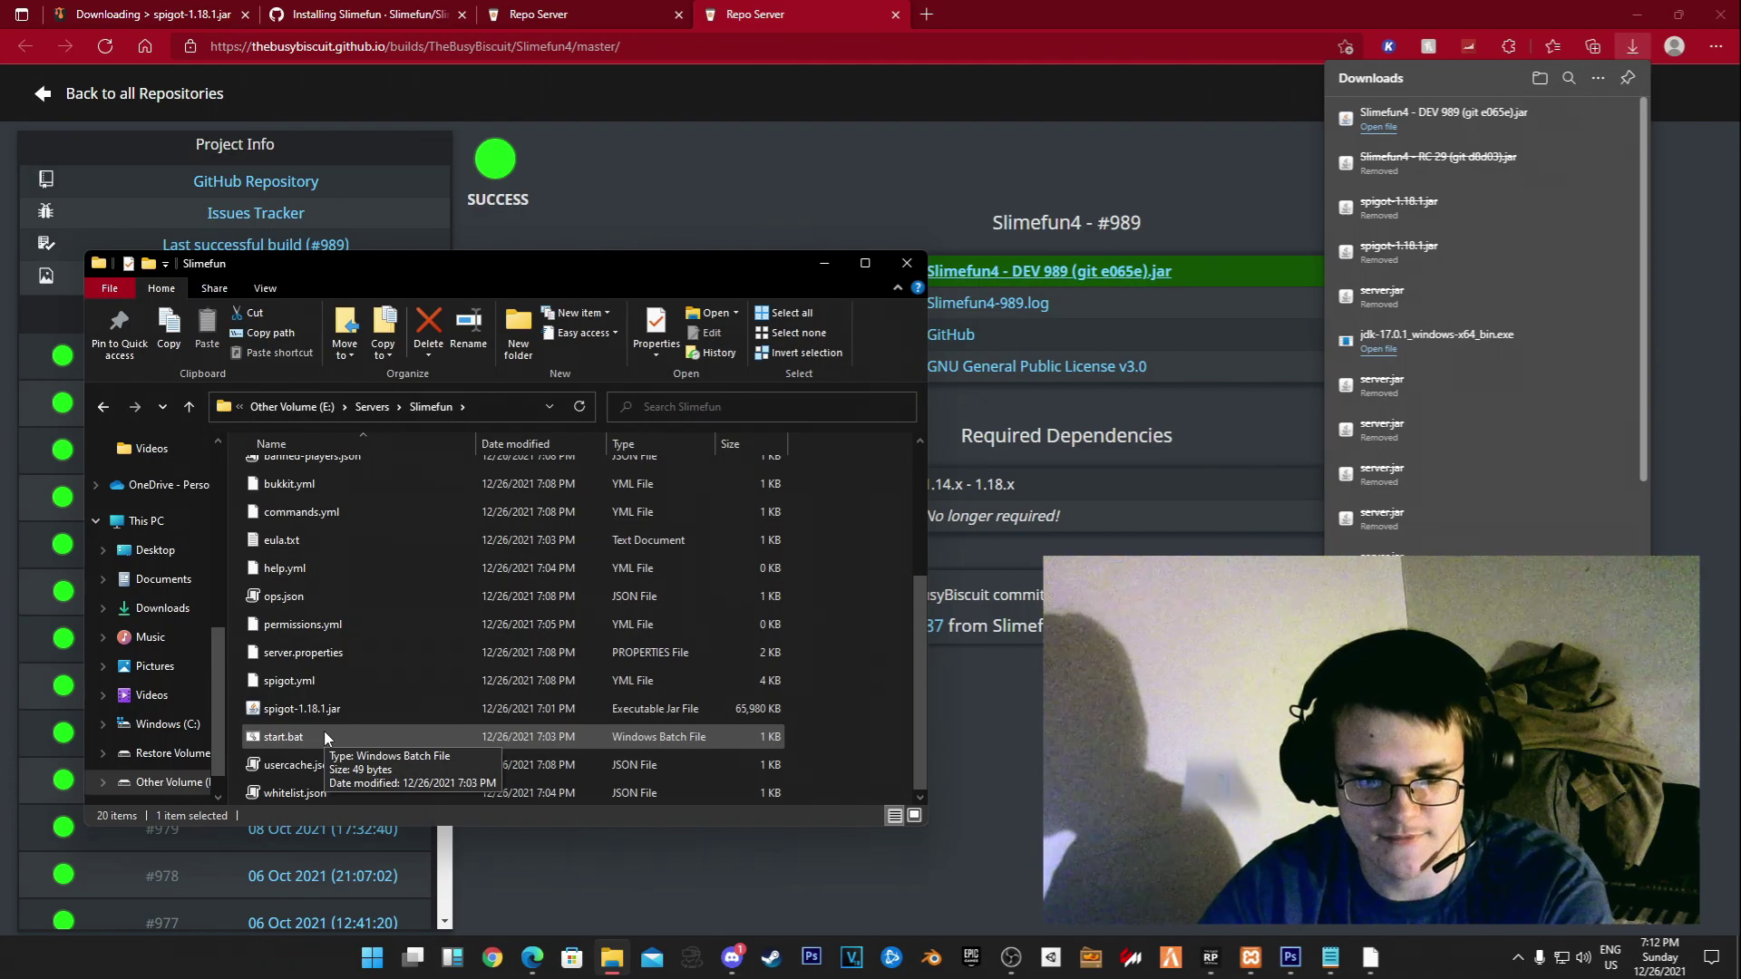
Start the server with start.bat, then join it from Minecraft 1.18.1 through a direct connection to localhost
double_click(323, 736)
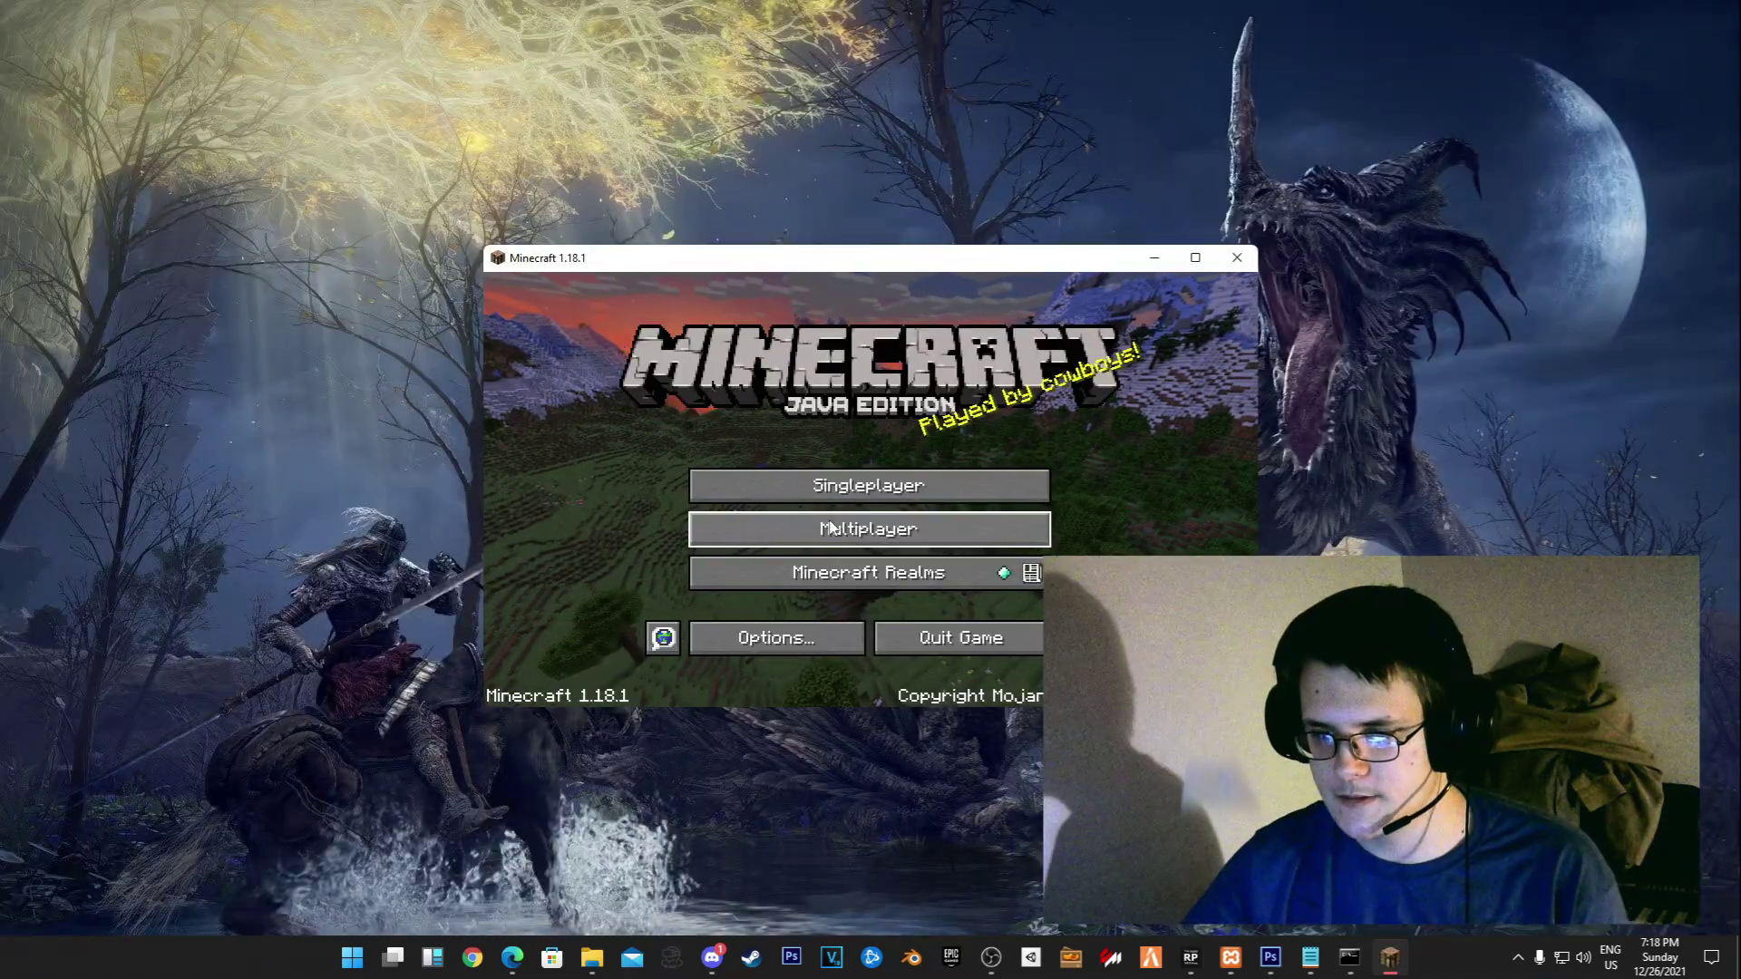
click(836, 533)
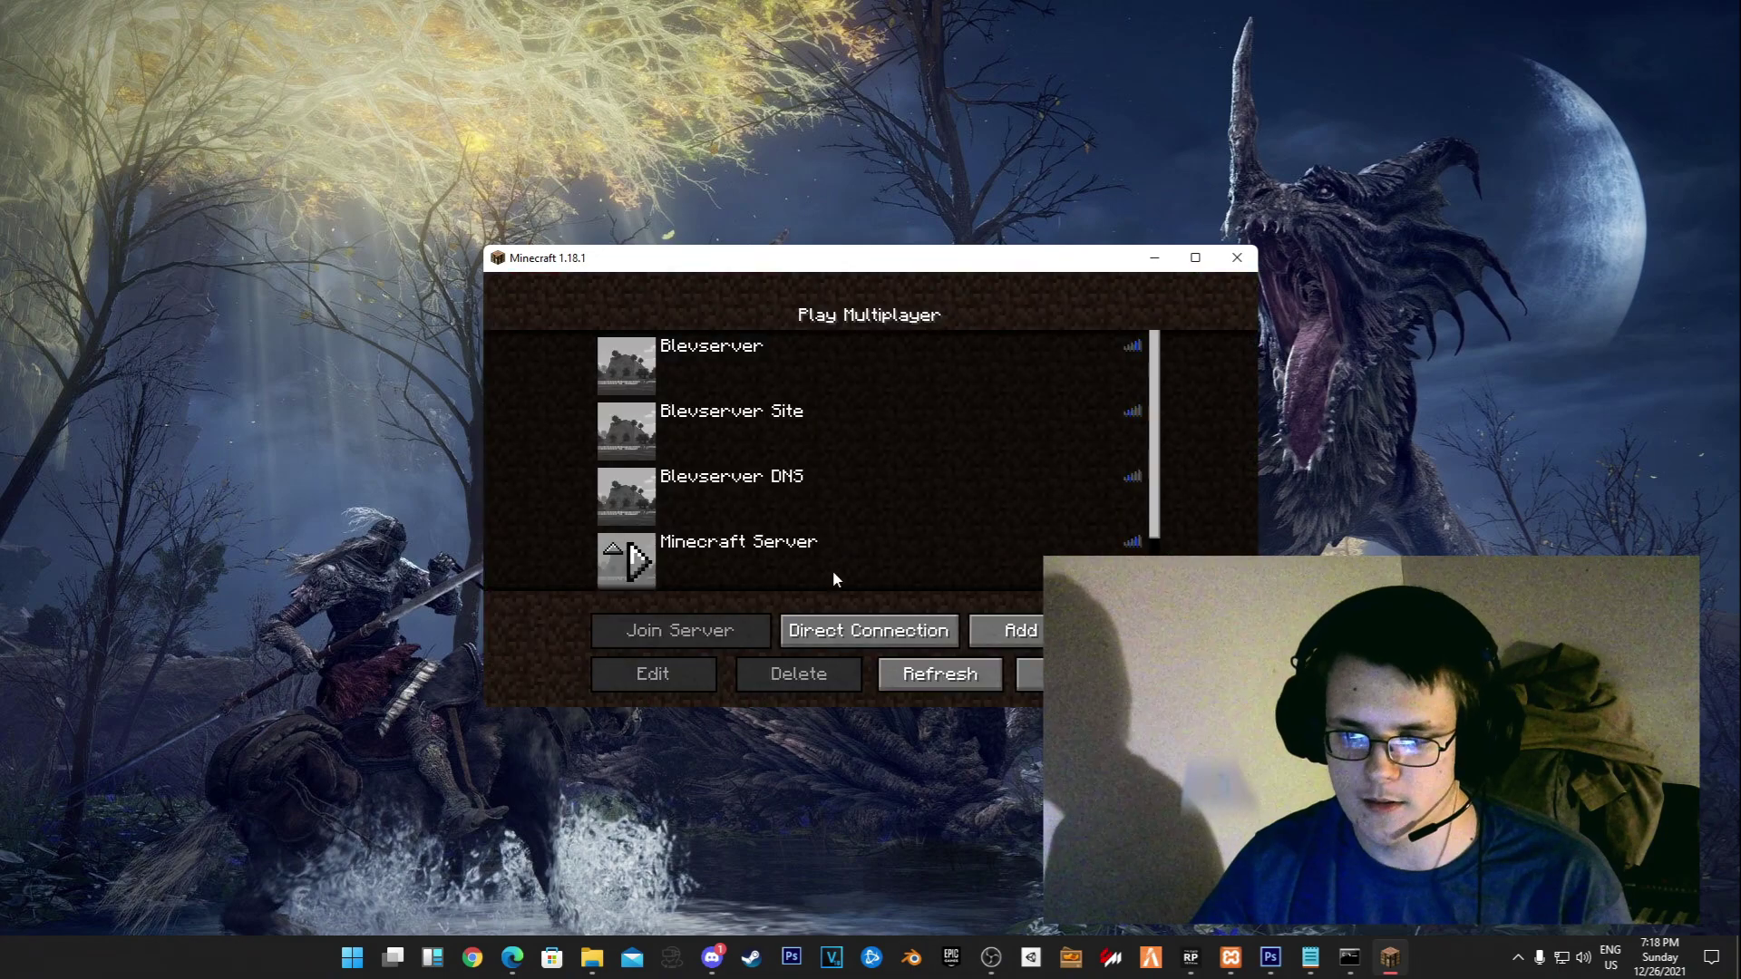
click(868, 626)
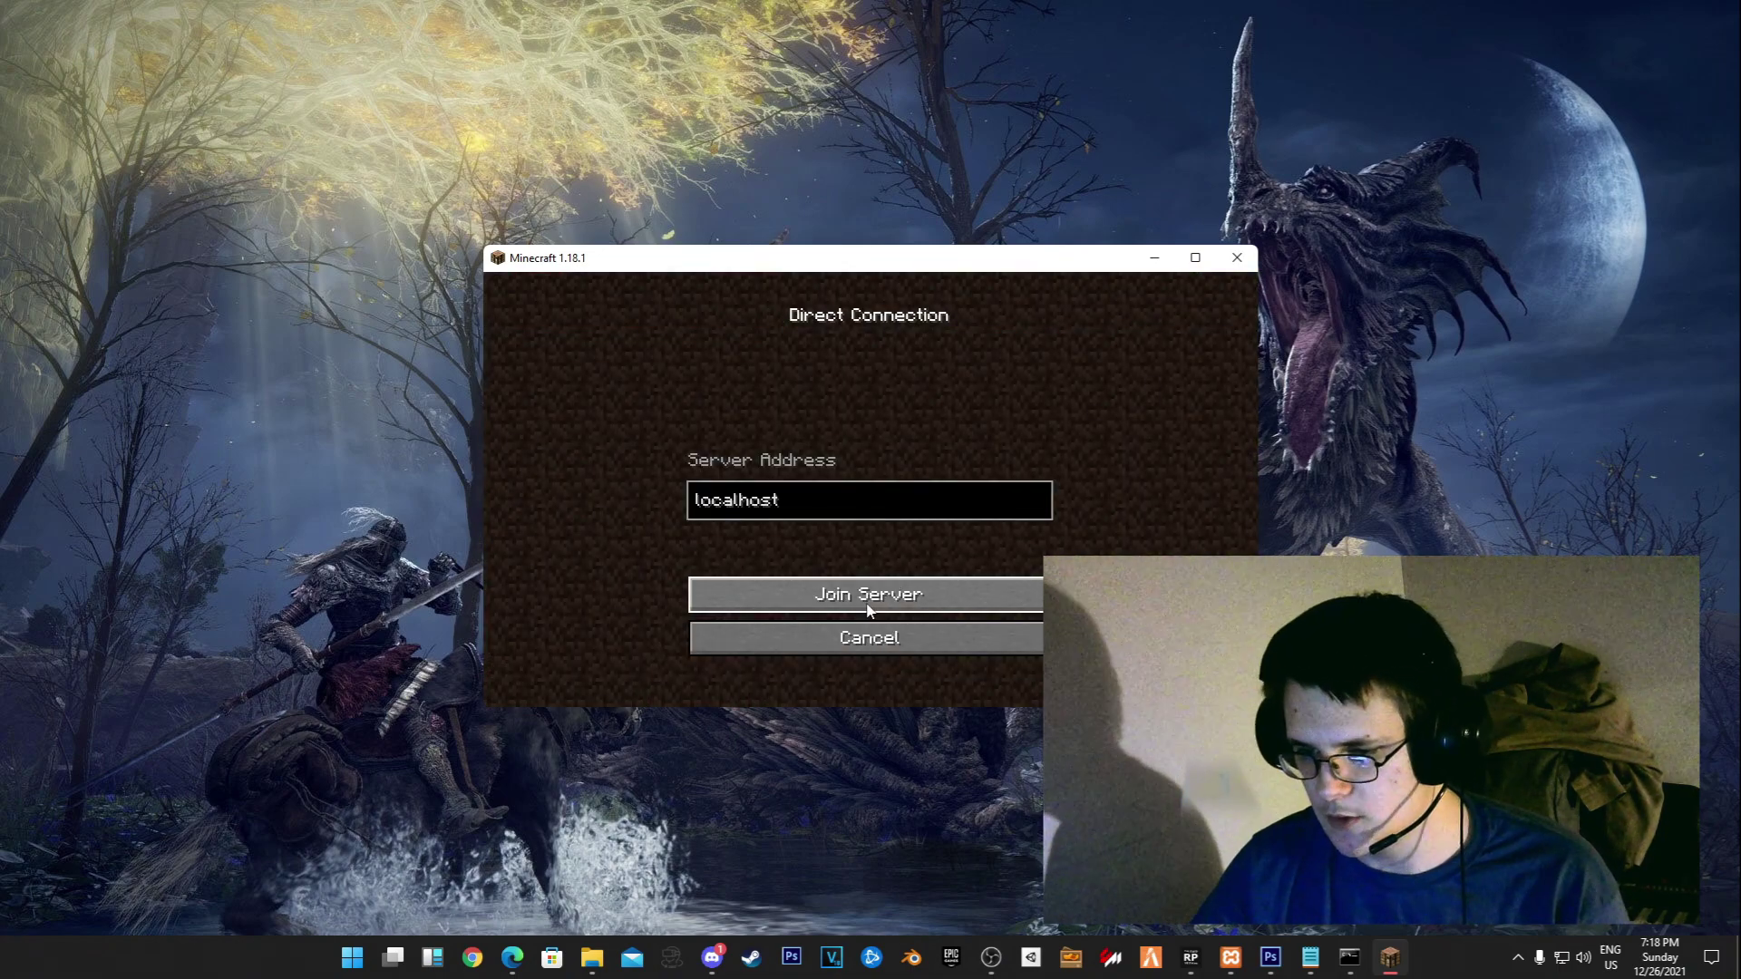
click(869, 599)
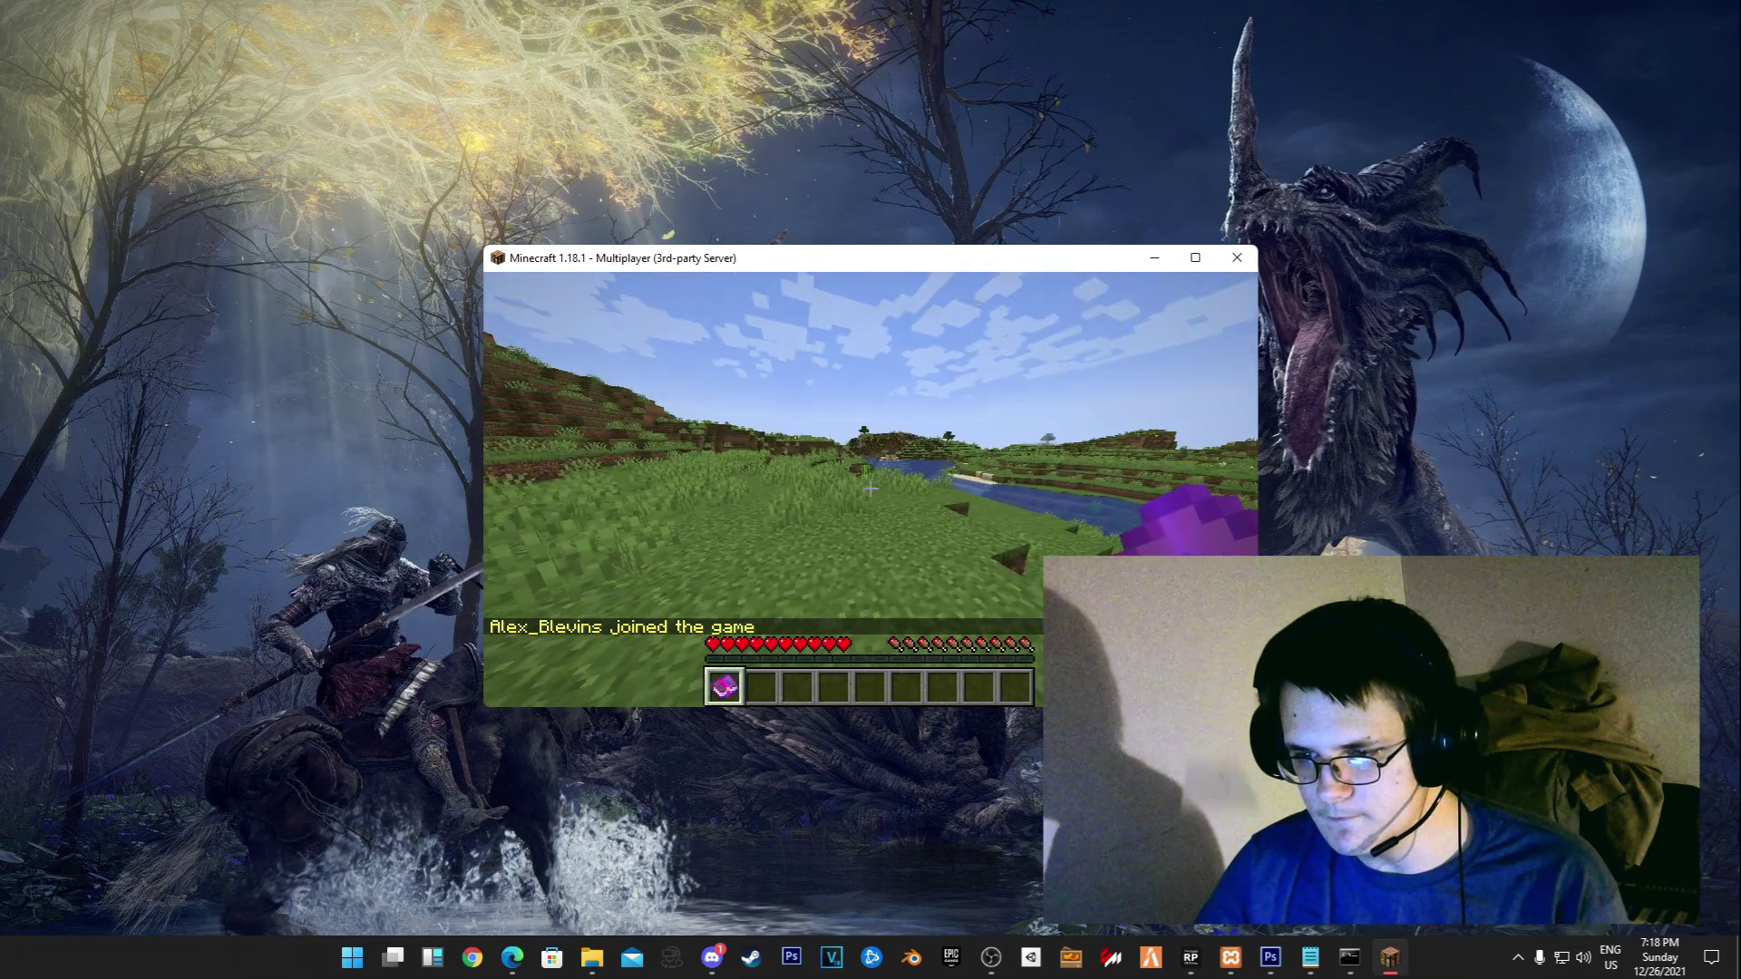
Open the Slimefun Guide book held in the game and look through its locked items
right_click(870, 488)
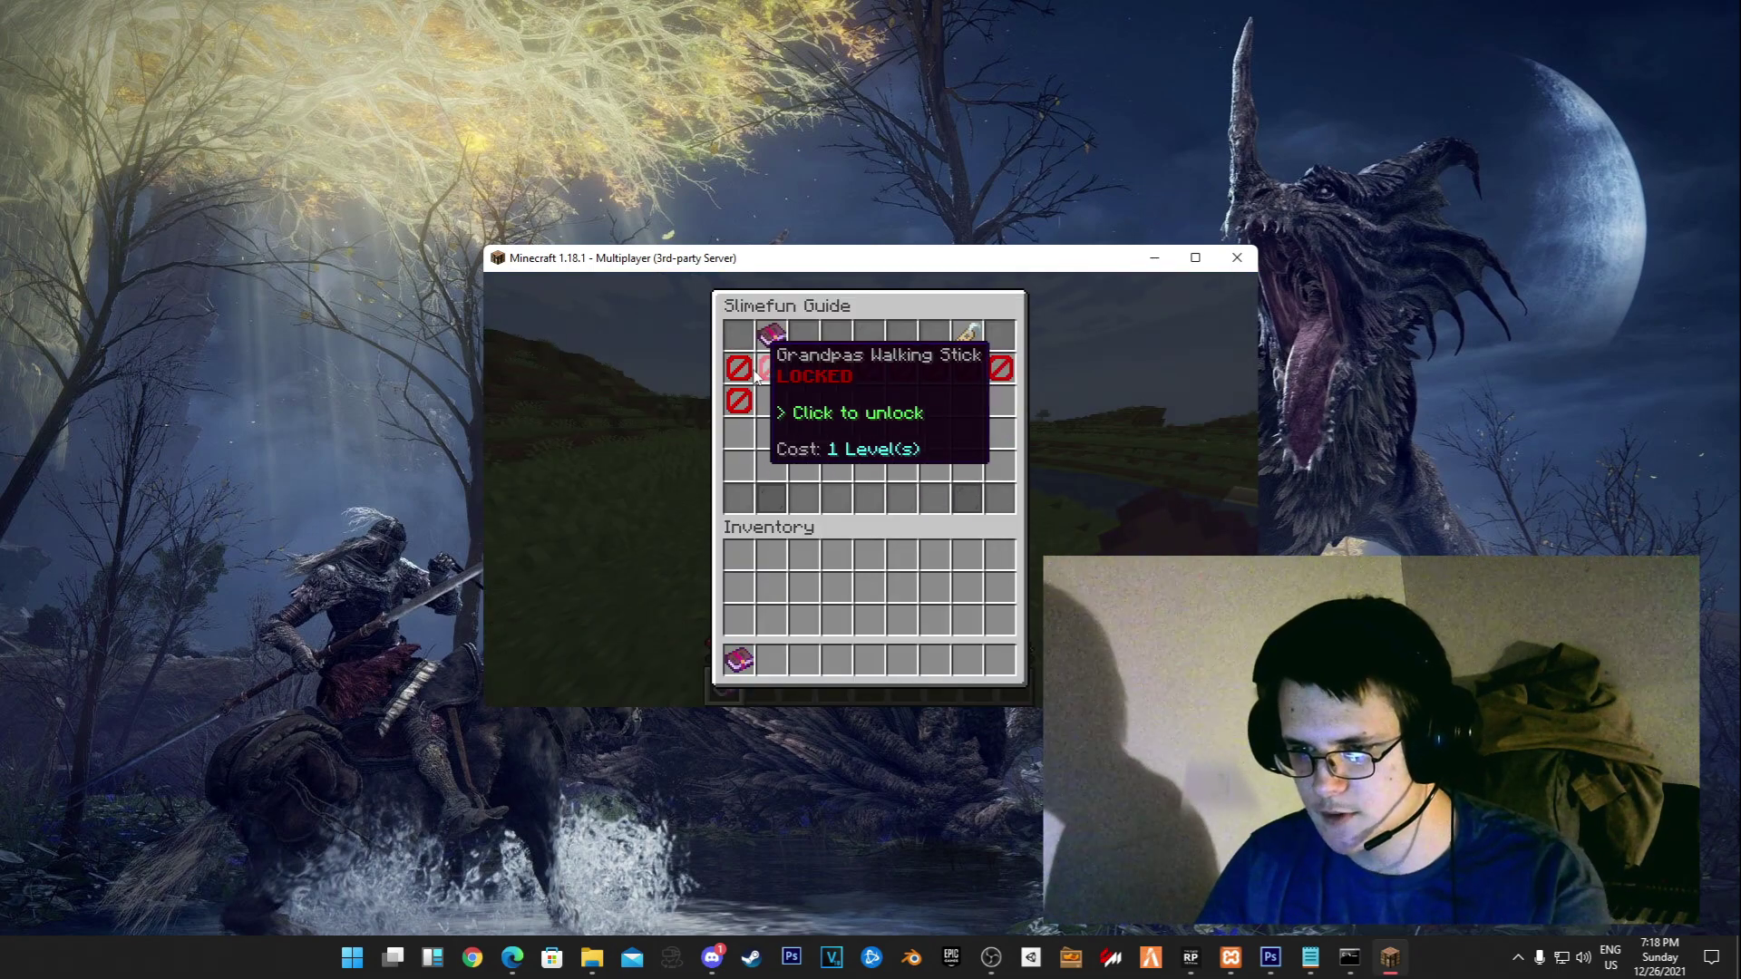
click(903, 435)
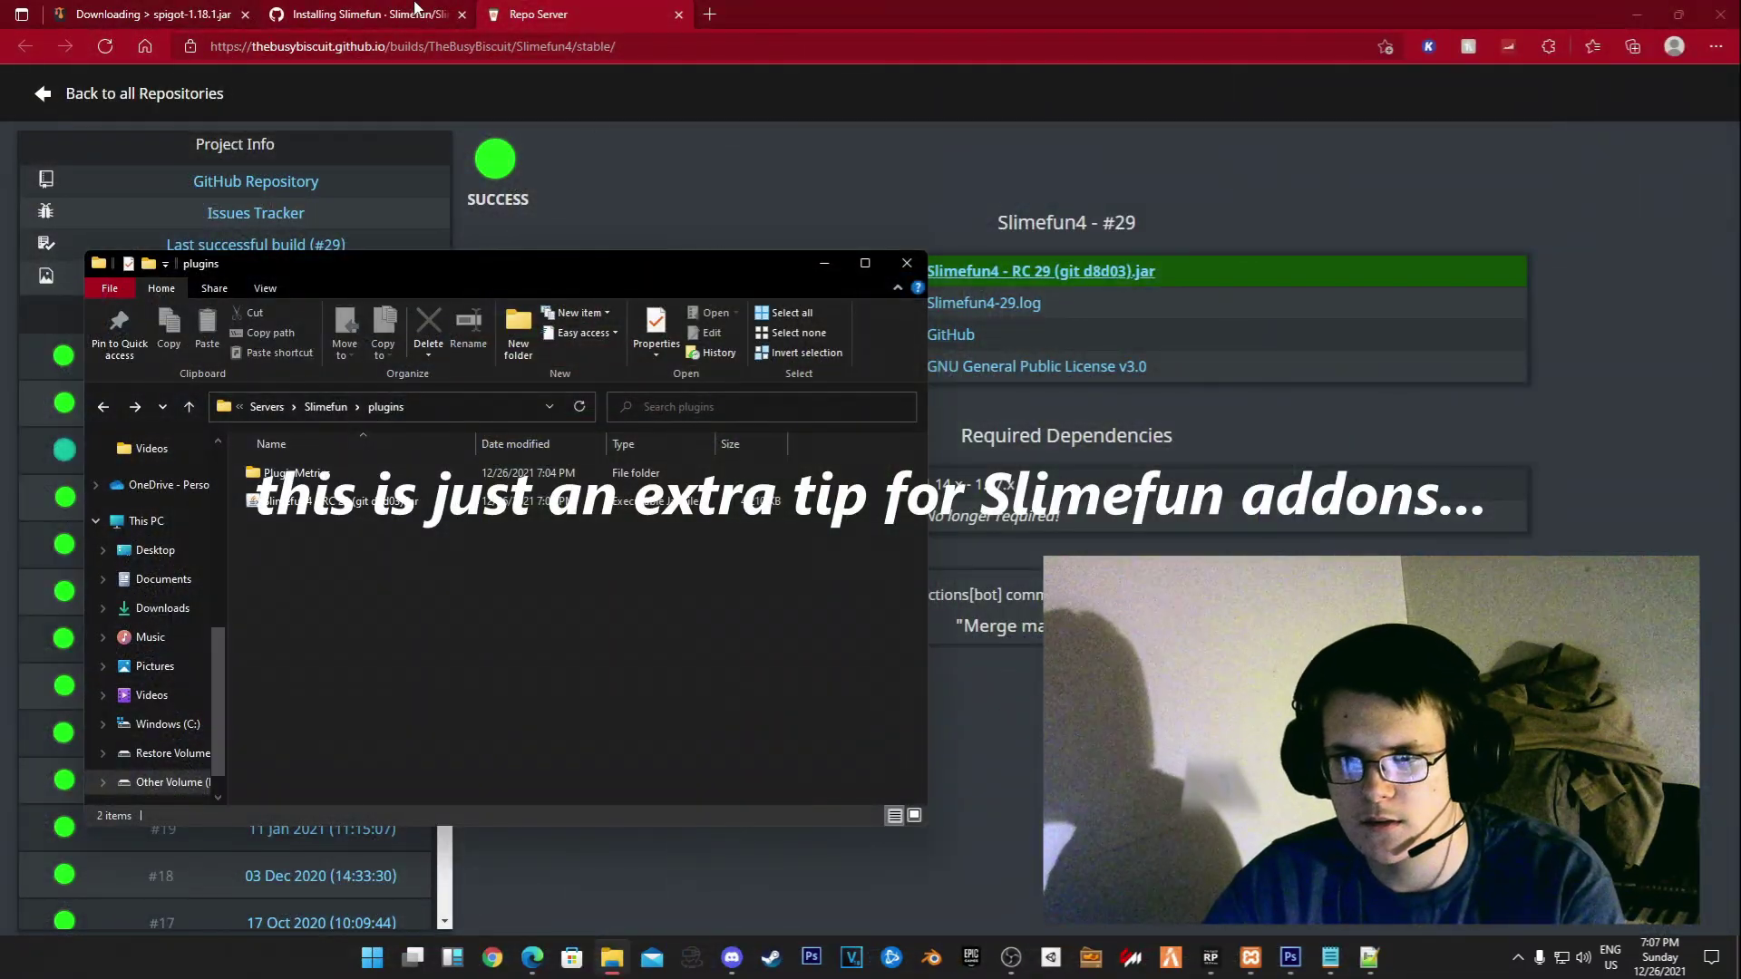
Open the Addons wiki page linked under Additional Addons on the Installing Slimefun page and browse the addon lists
click(418, 8)
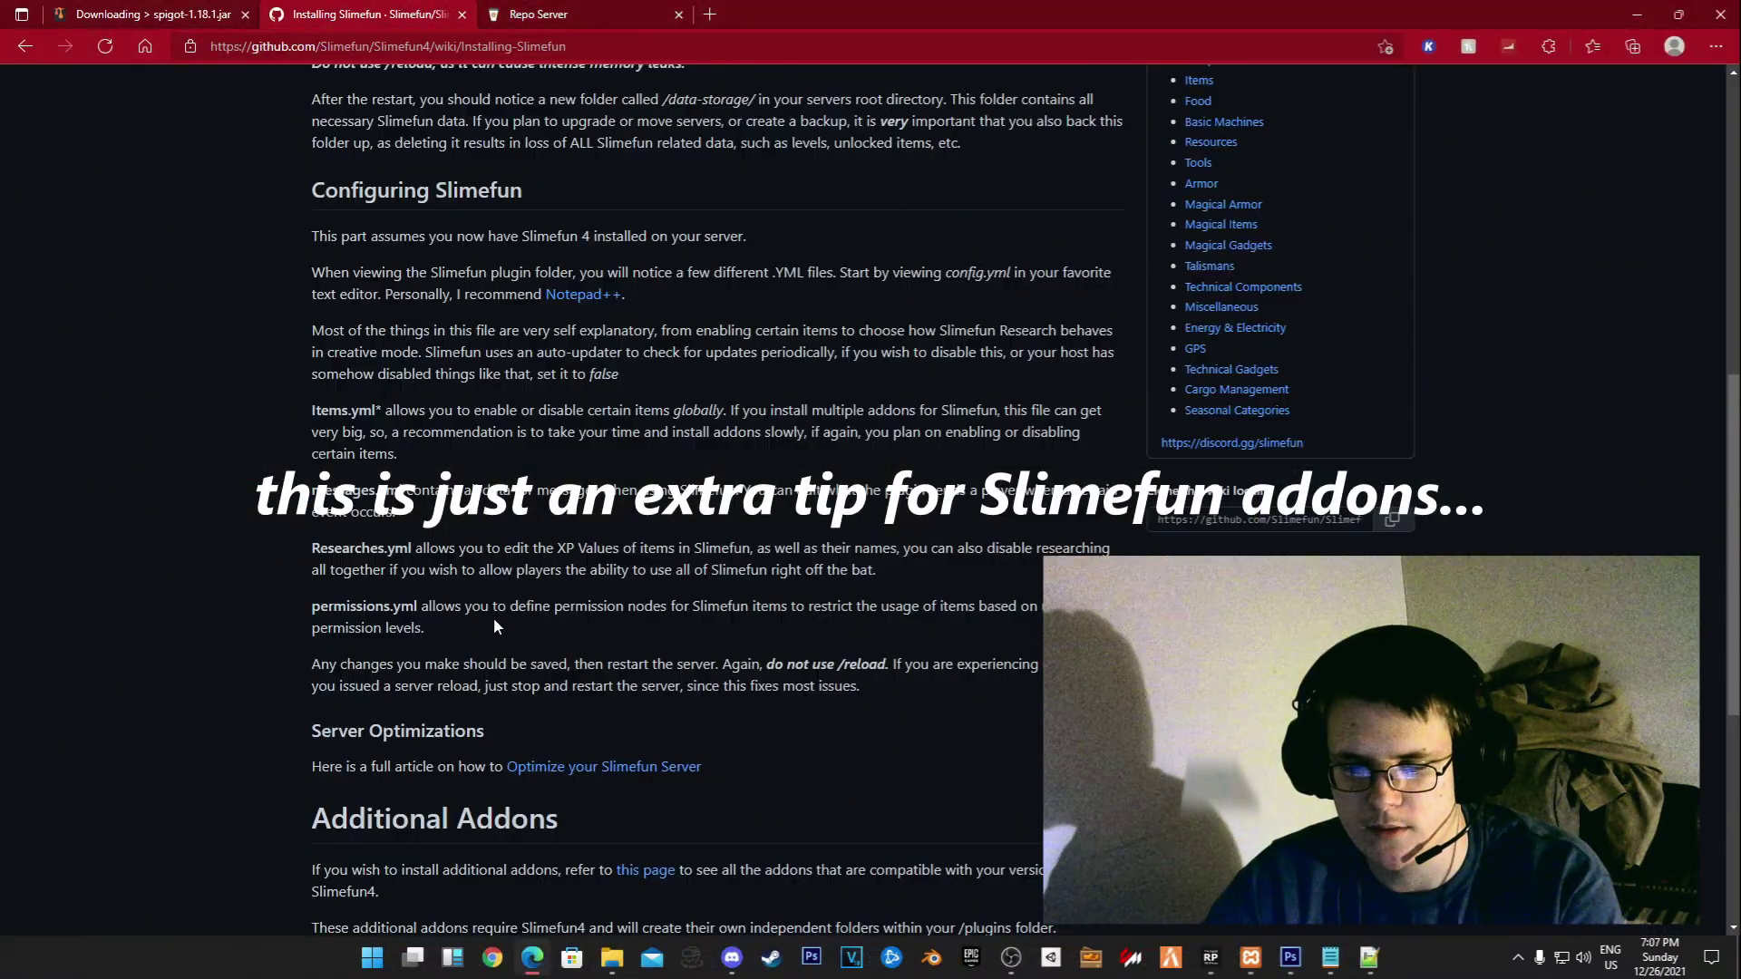
scroll(493, 626, down, 5)
scroll(626, 544, up, 3)
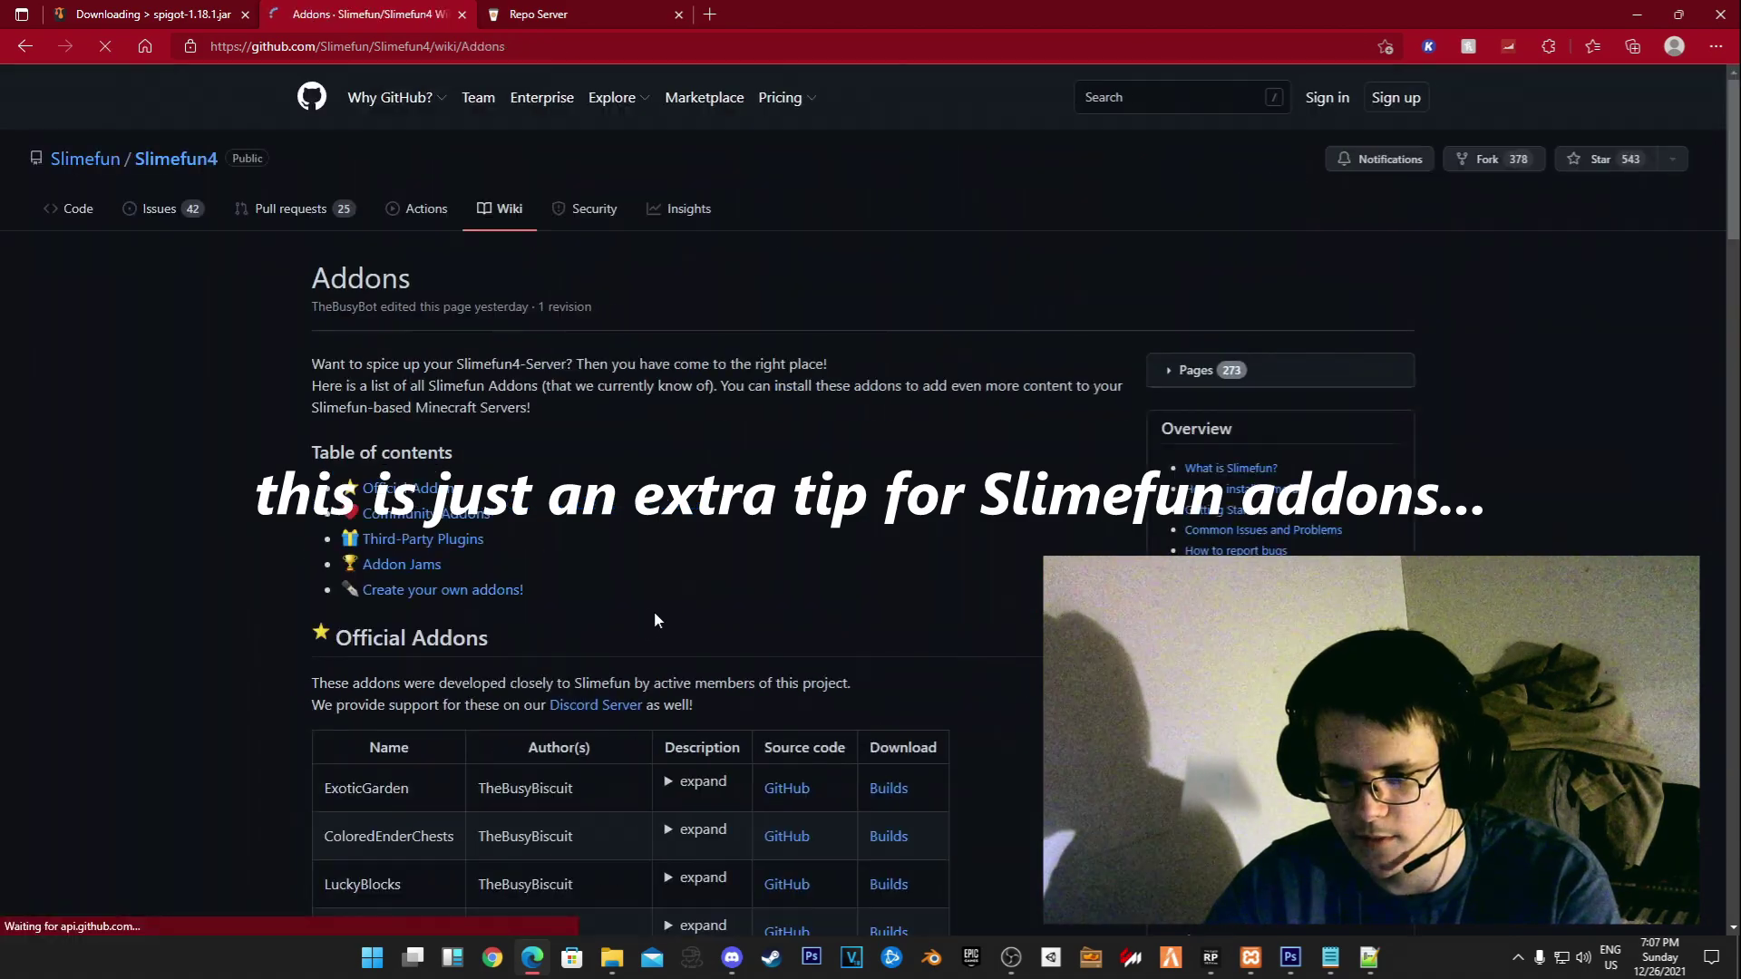
scroll(655, 606, down, 3)
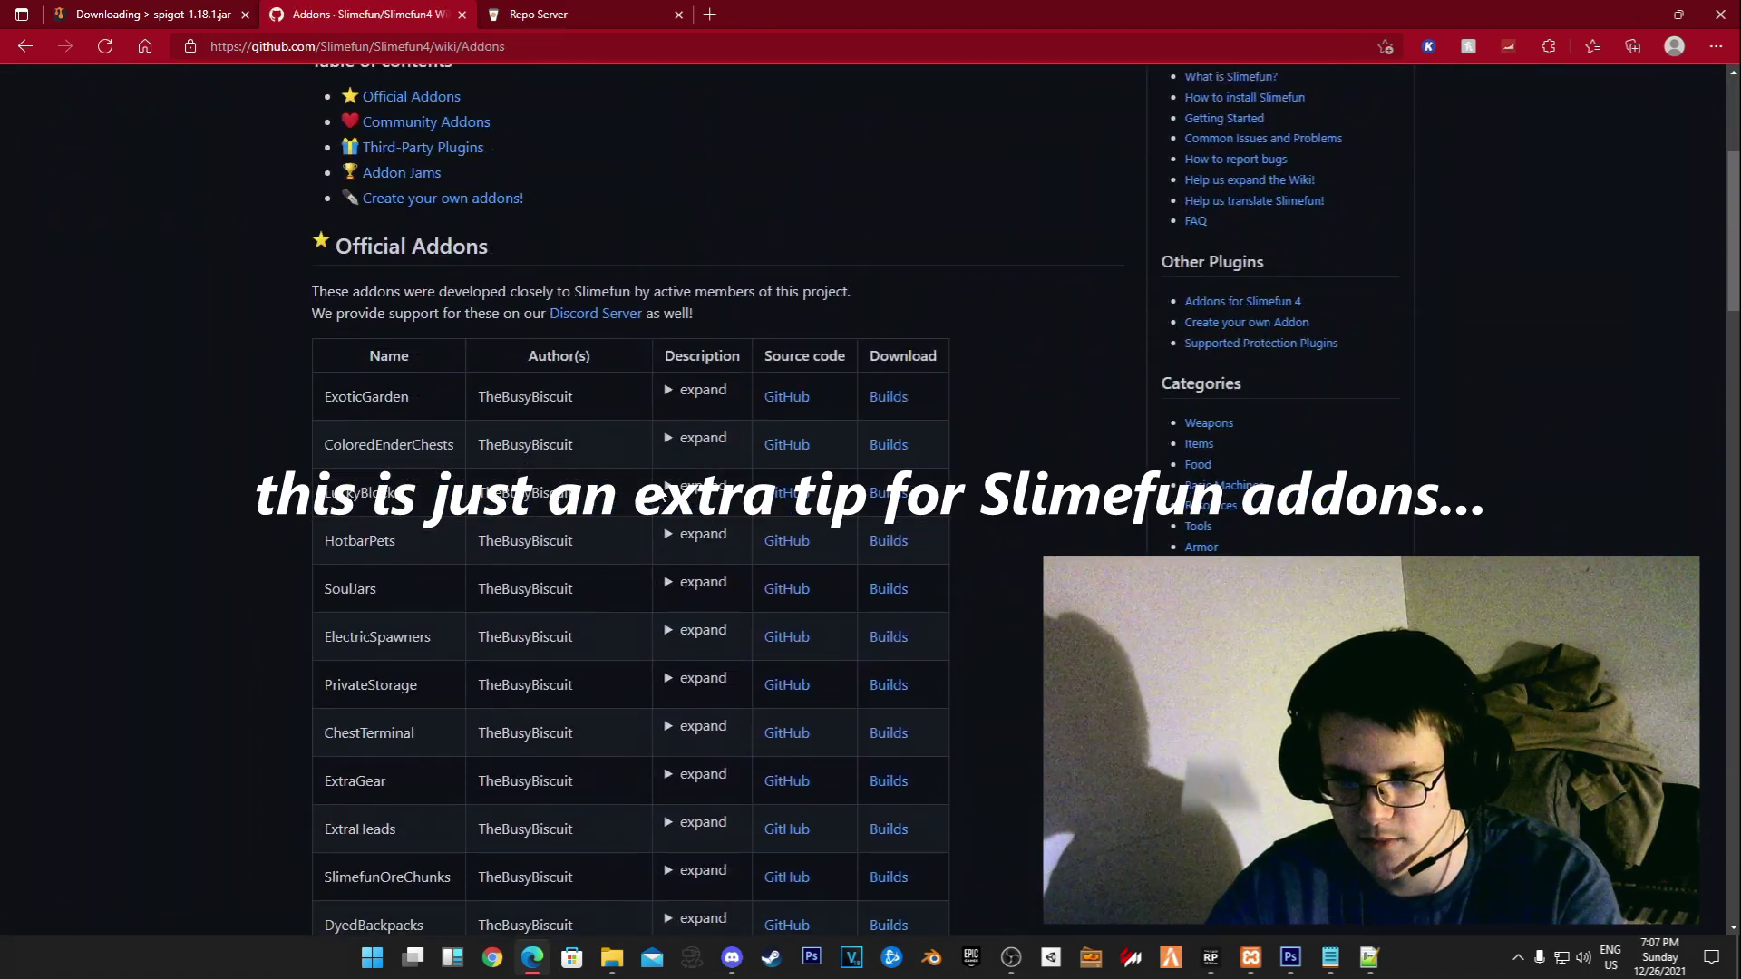
scroll(634, 506, down, 10)
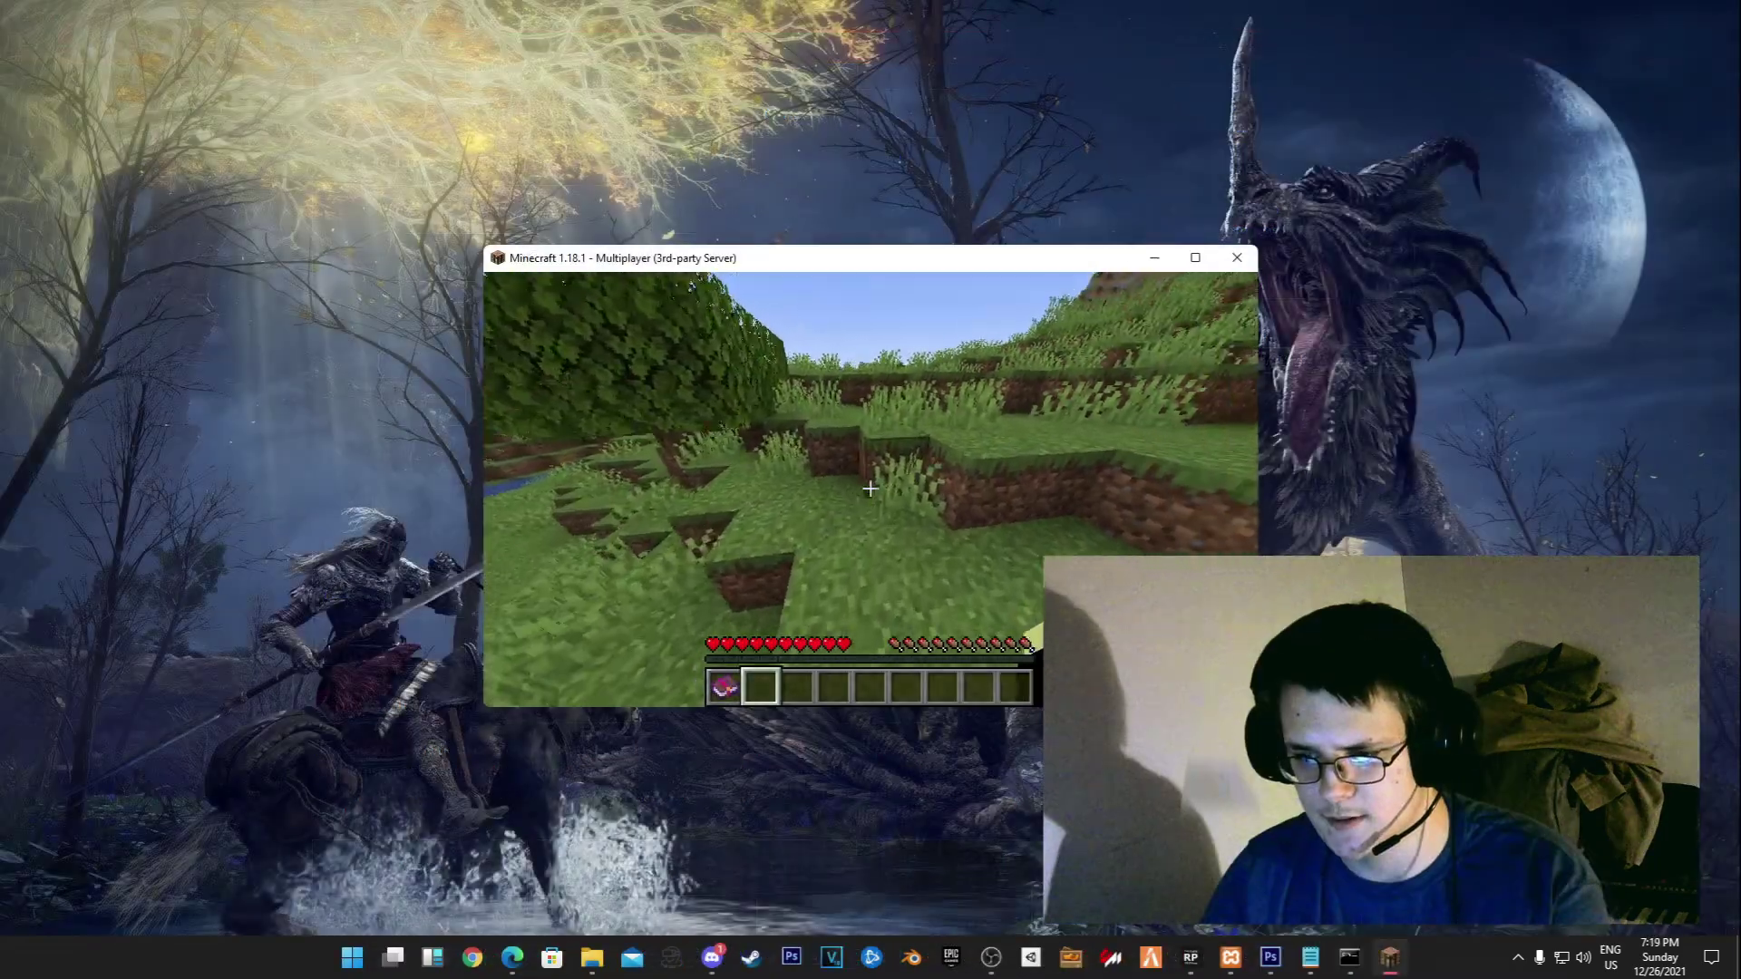